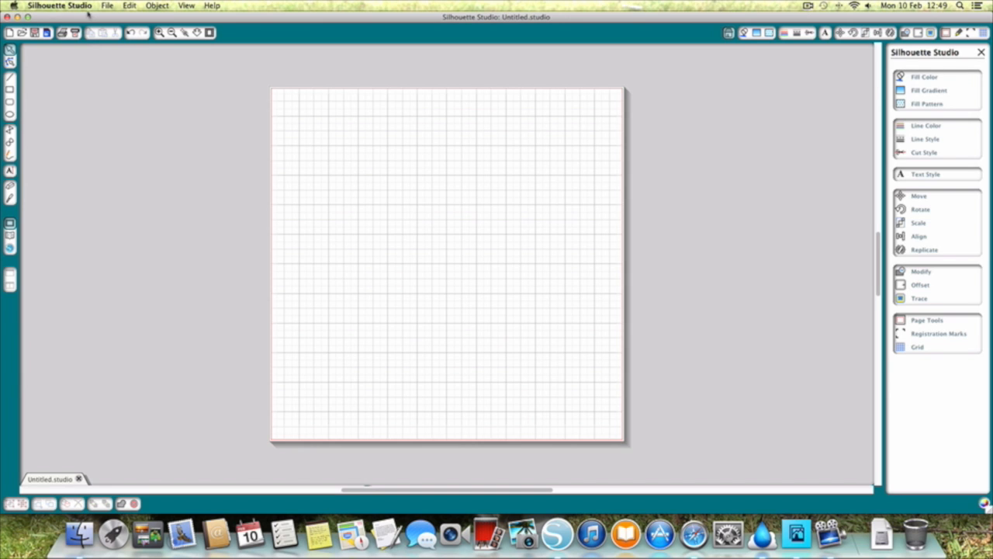
- Import the hugsandkisses image from the Saturated Canary folder into the library, keeping its file name and leaving the description, artist and category empty
left_click(111, 5)
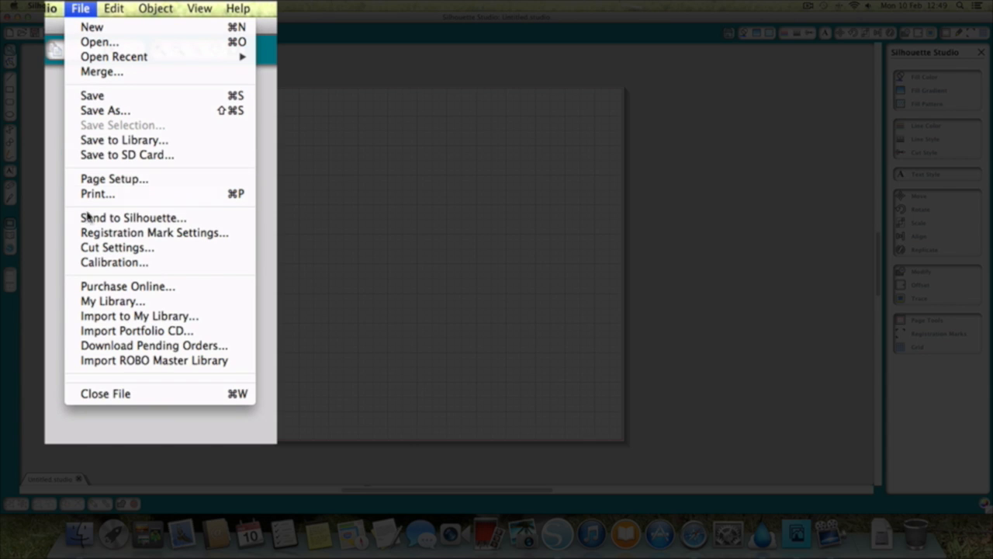
left_click(91, 317)
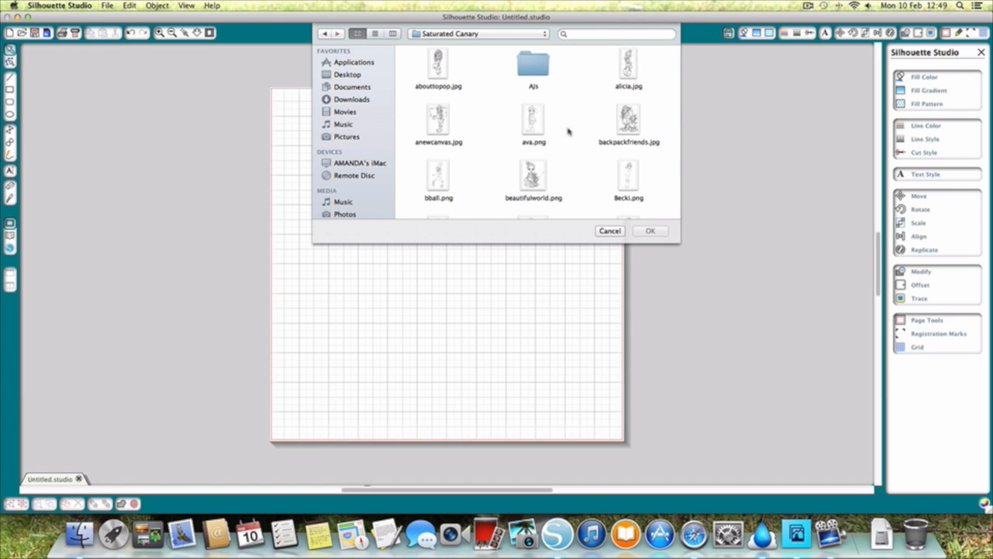
scroll(575, 140, "down", 3)
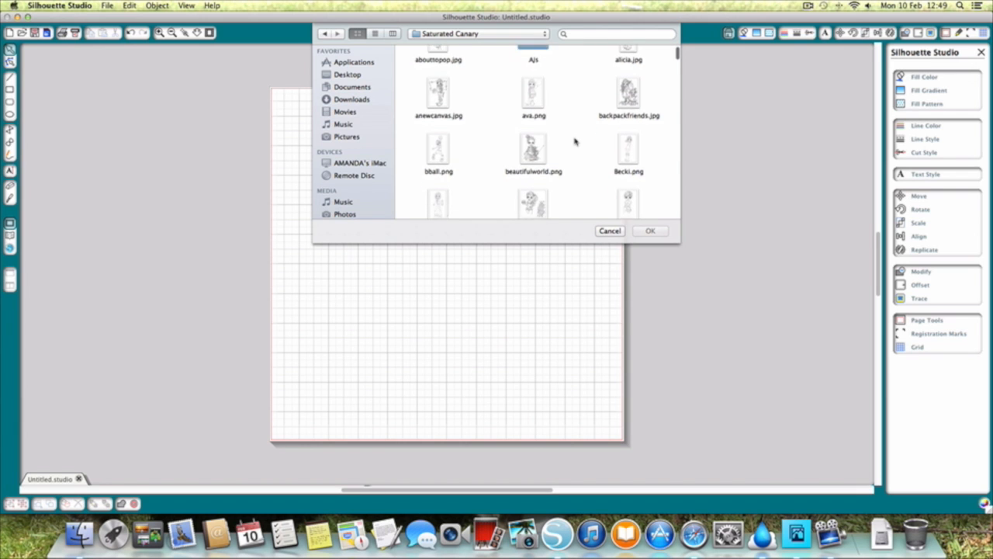
scroll(575, 141, "down", 3)
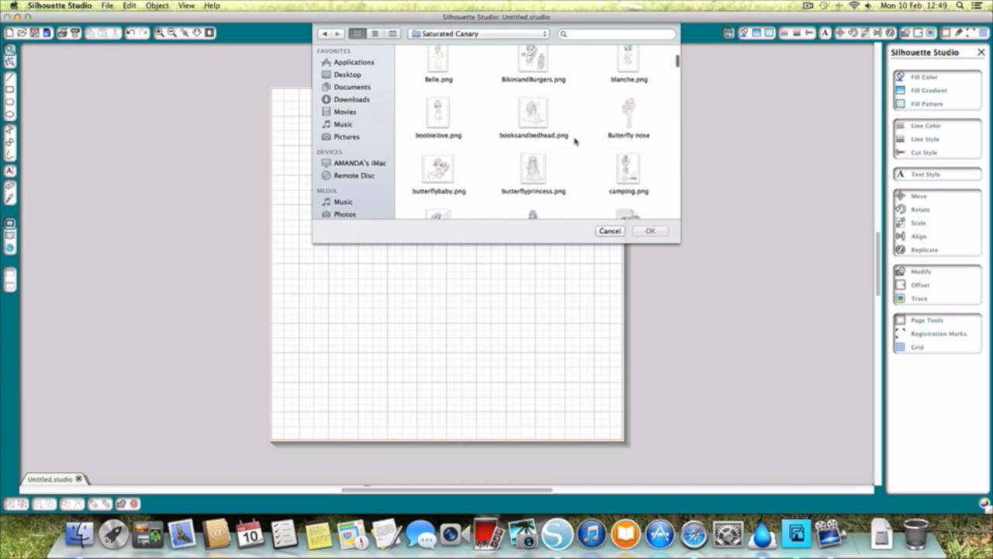
scroll(575, 140, "down", 3)
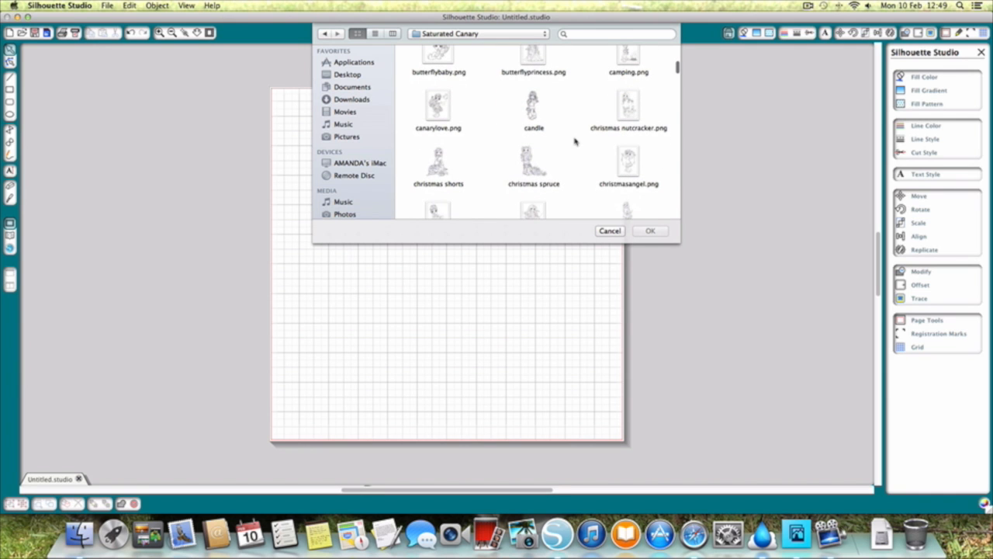
scroll(575, 140, "down", 2)
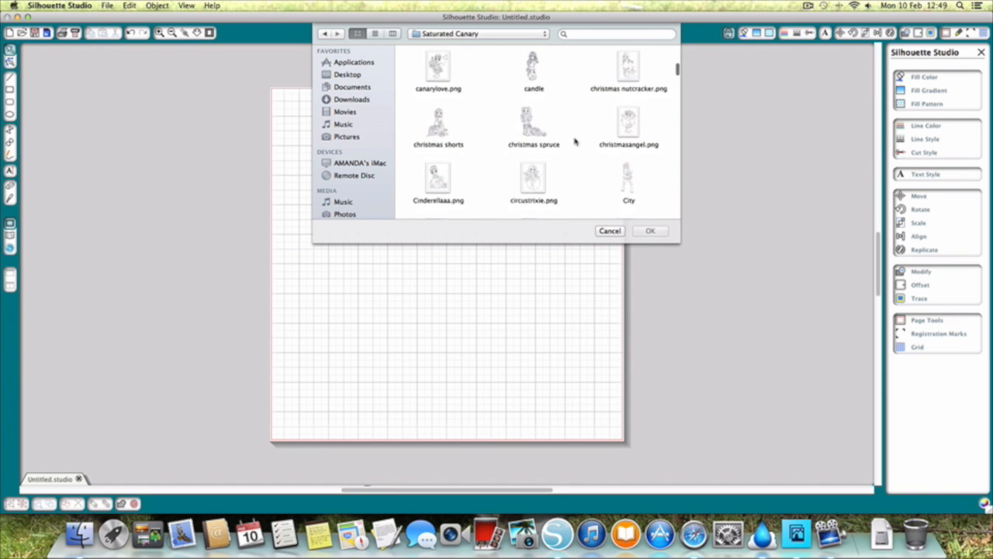
scroll(575, 140, "down", 1)
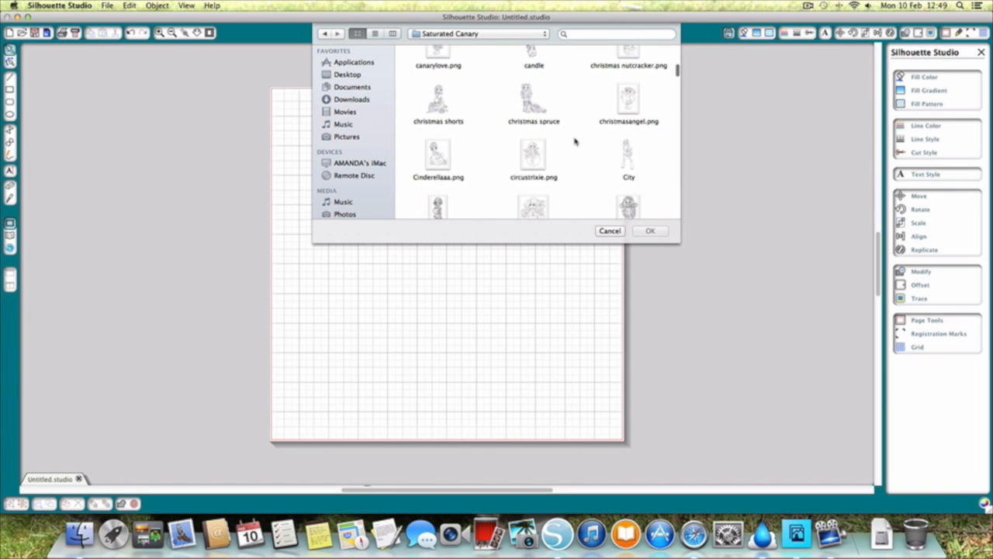
scroll(575, 140, "down", 1)
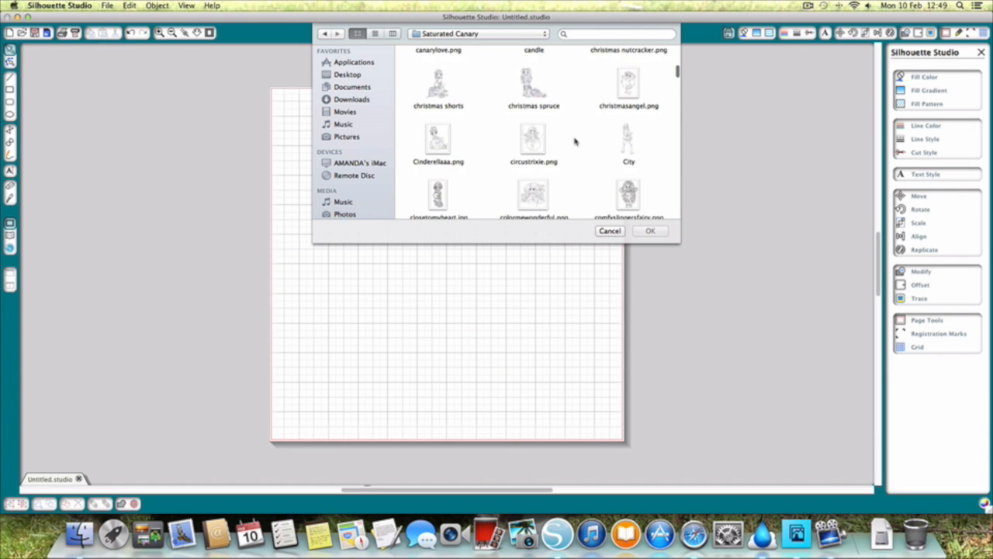
scroll(575, 141, "down", 6)
scroll(575, 141, "down", 1)
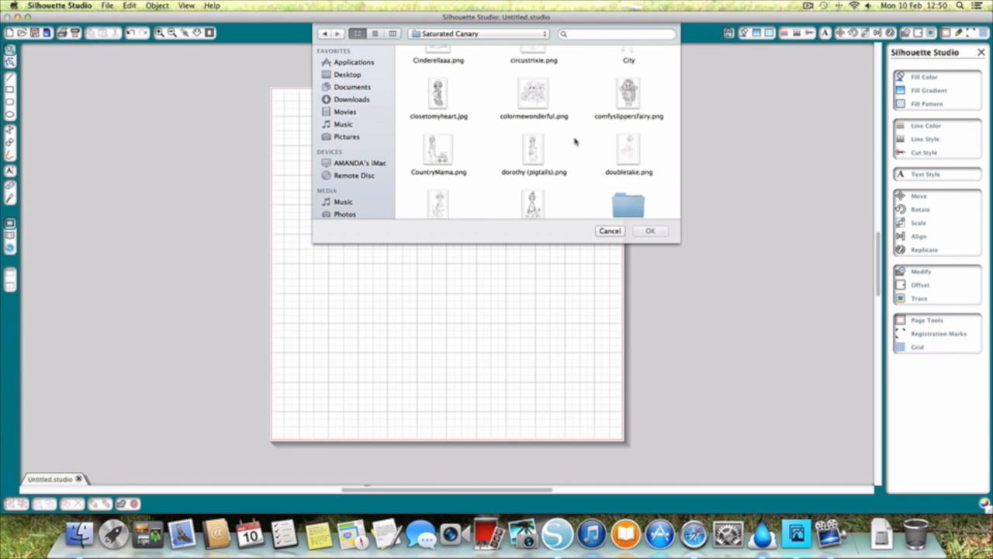
scroll(575, 140, "down", 15)
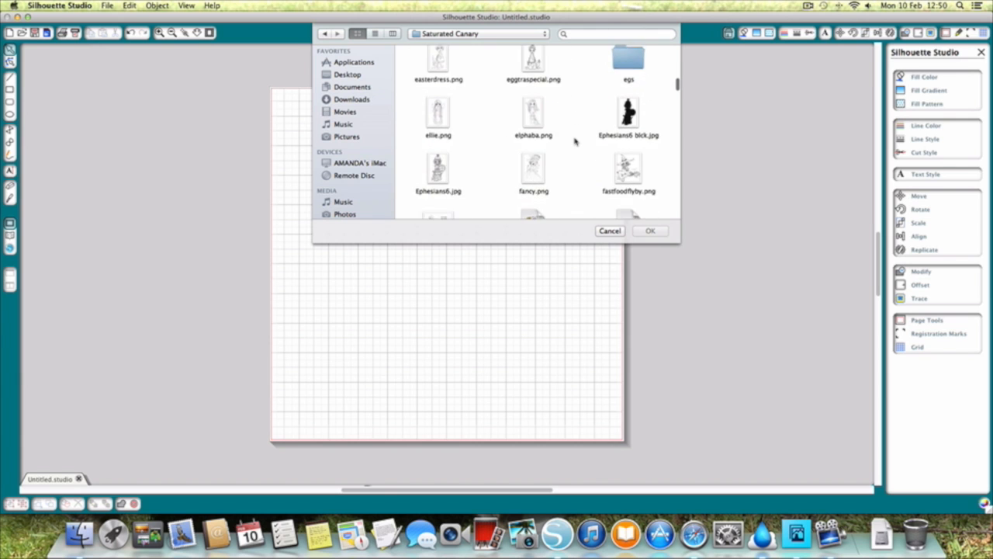
scroll(575, 140, "down", 3)
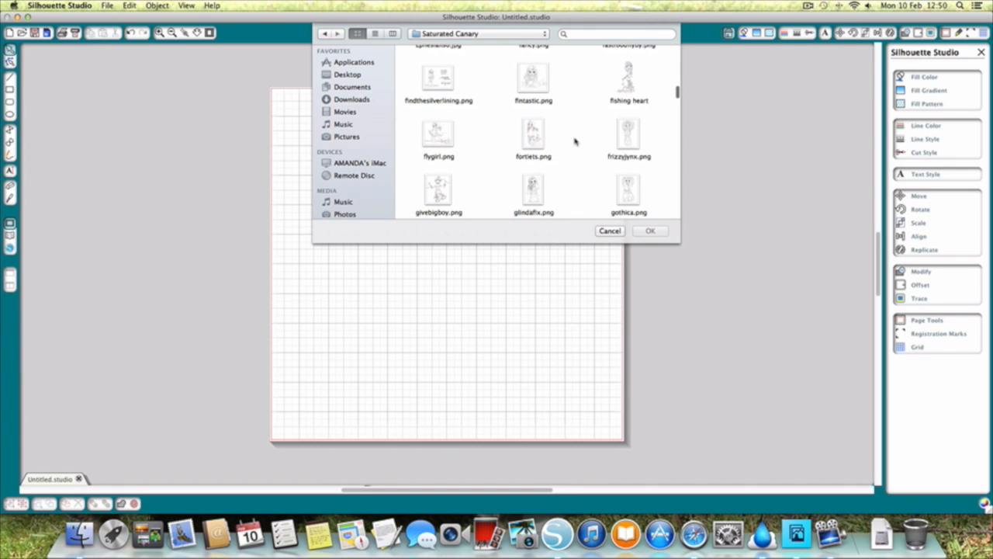
scroll(575, 141, "down", 6)
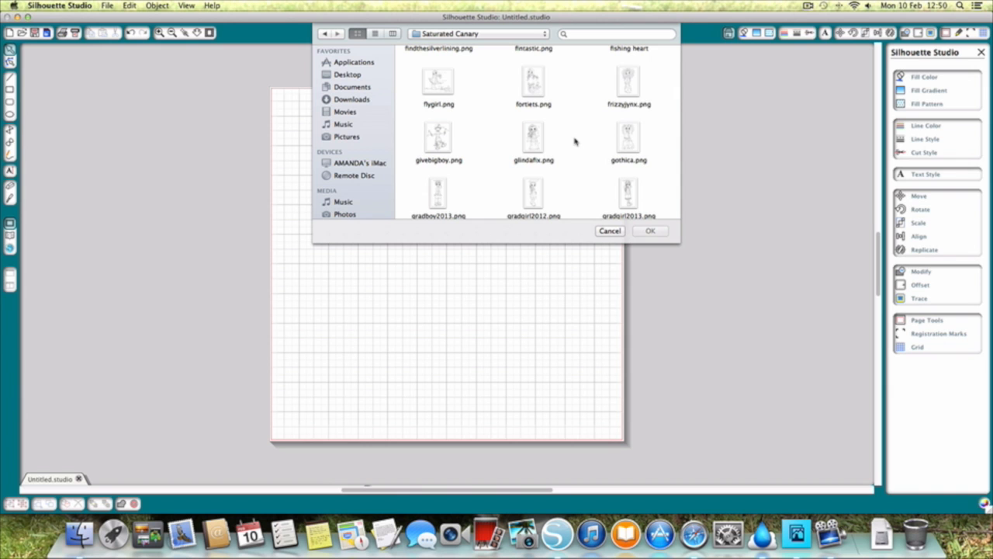
scroll(575, 140, "down", 20)
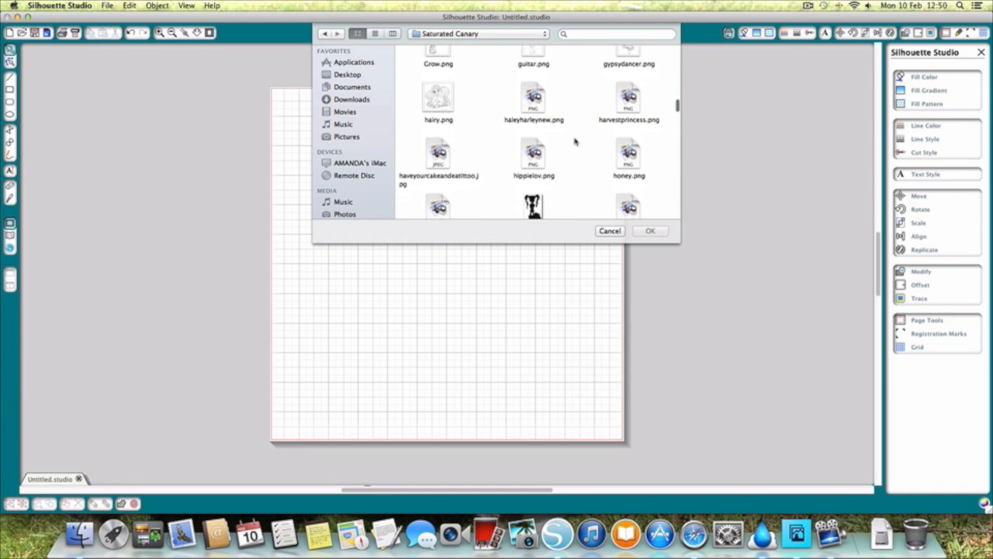
scroll(575, 140, "down", 5)
left_click(628, 157)
double_click(628, 156)
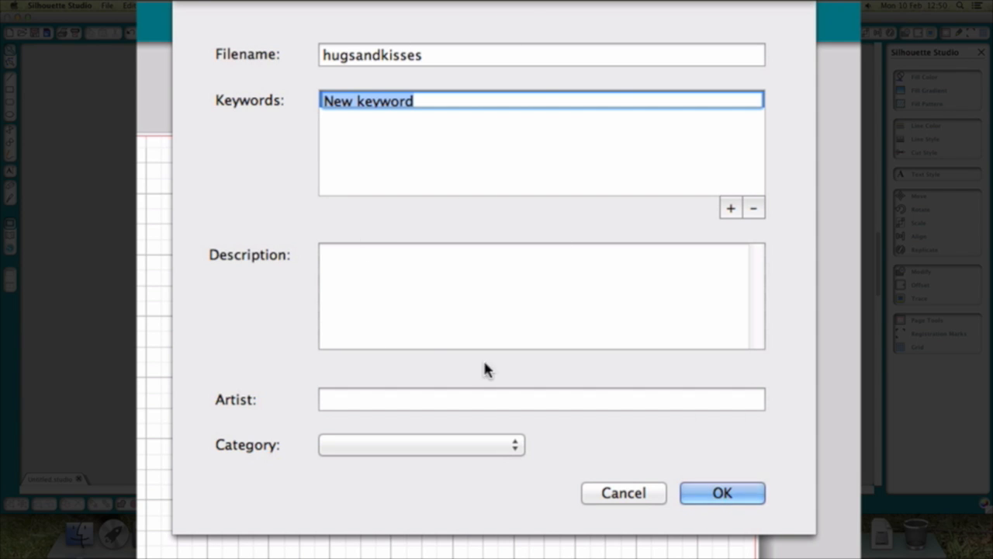
left_click(723, 494)
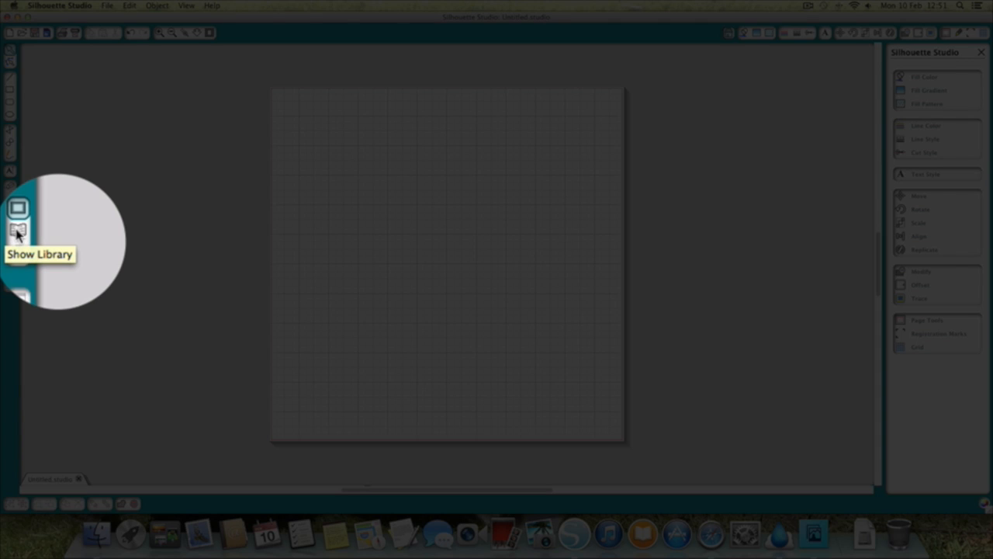
- Place the hugsandkisses design from the library's My Own Designs folder on the page
left_click(9, 235)
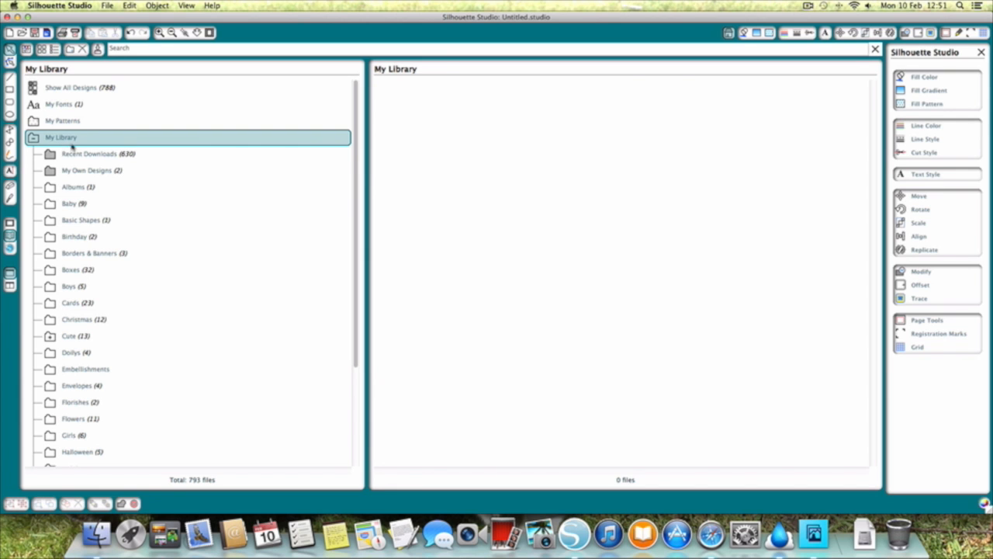
left_click(80, 153)
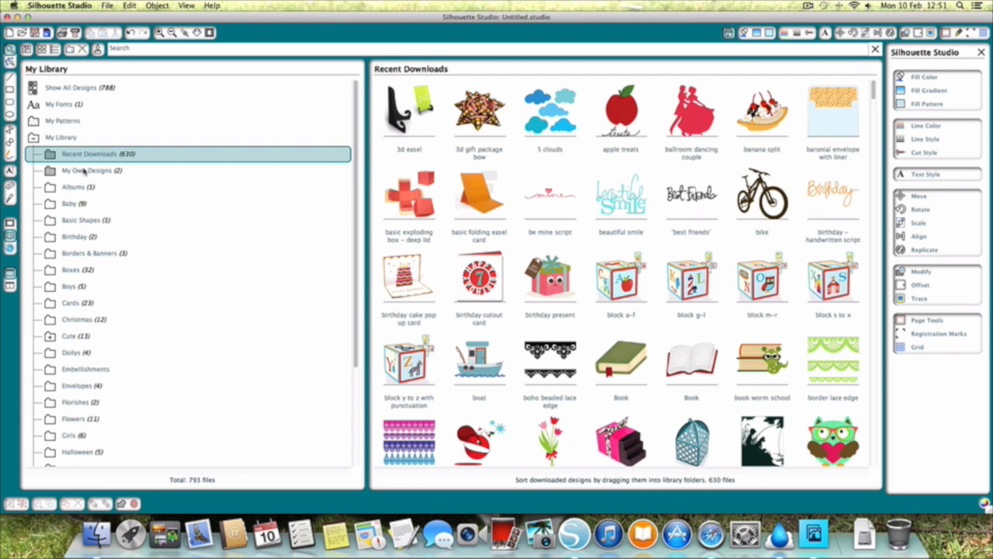
left_click(83, 171)
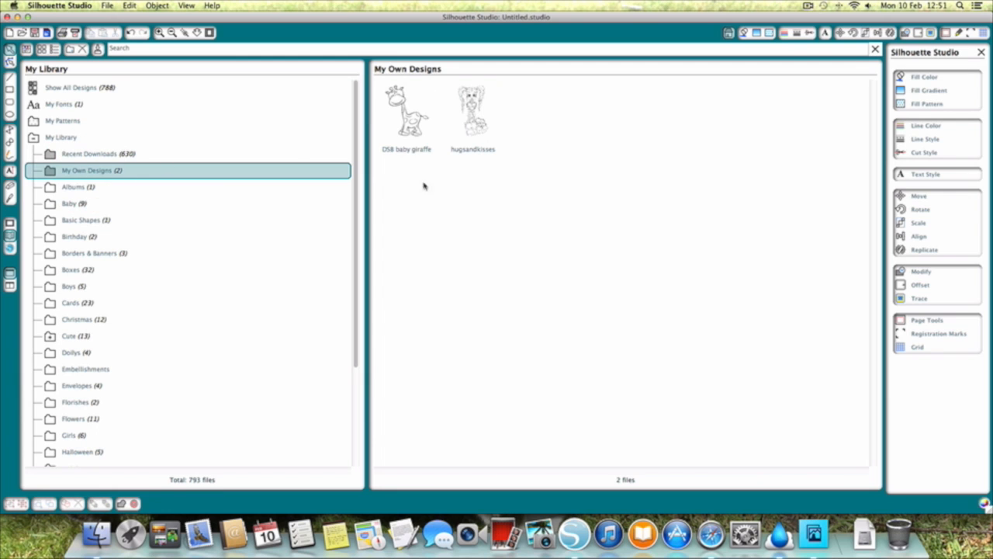
double_click(469, 114)
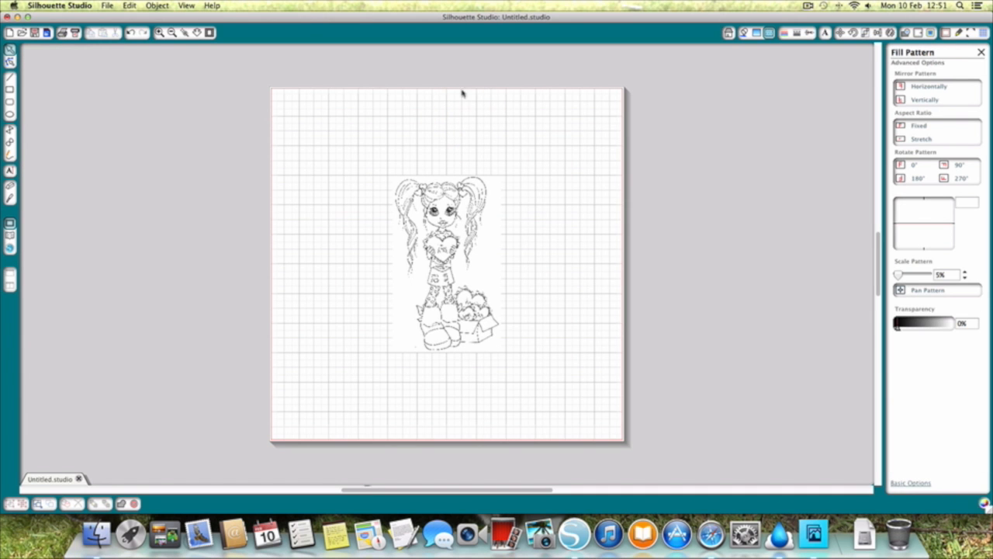
- Select a trace area about 3.6 by 6 in around the whole girl drawing
left_click(159, 32)
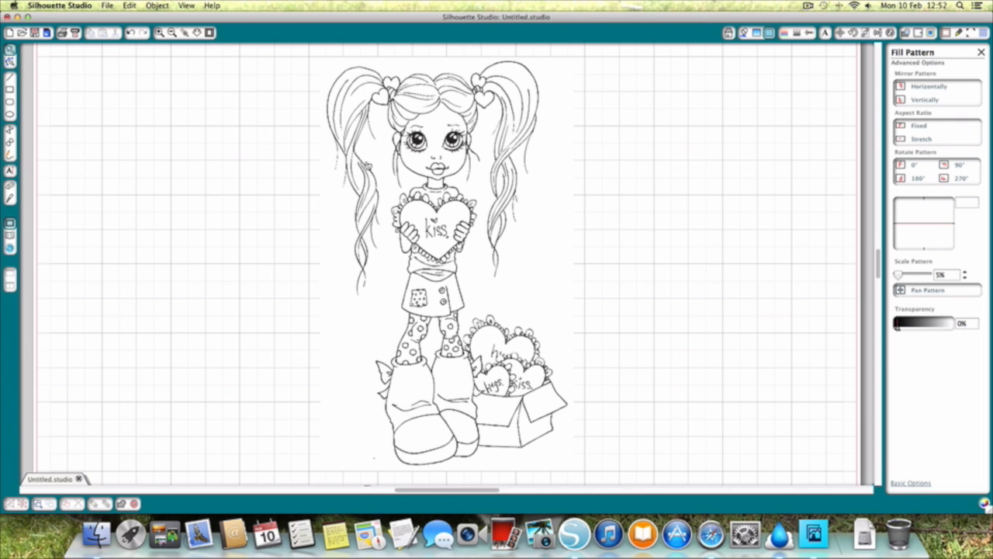
scroll(367, 167, "down", 1)
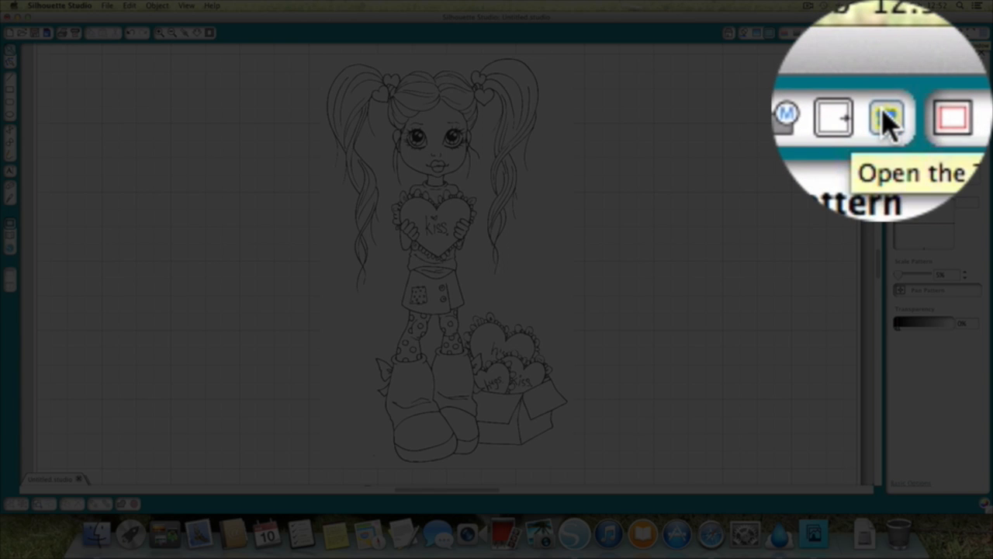
left_click(889, 32)
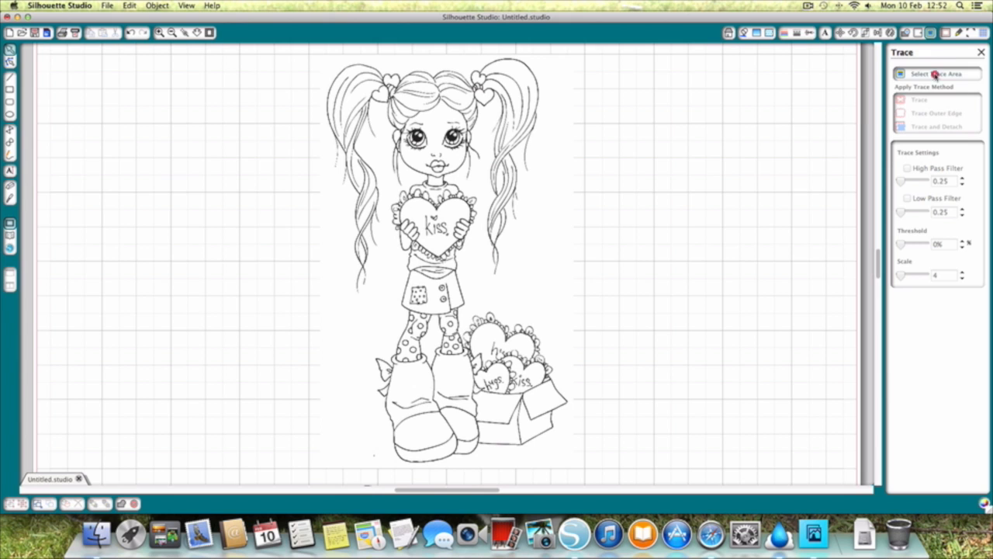
left_click(935, 74)
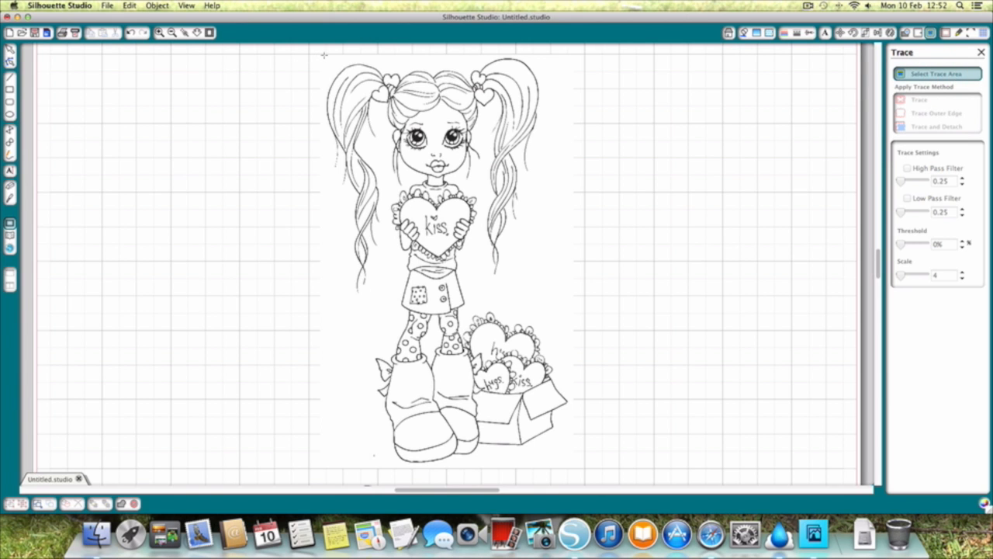
mouse_move(324, 55)
left_mouse_down()
mouse_move(363, 463)
mouse_move(572, 469)
left_mouse_up()
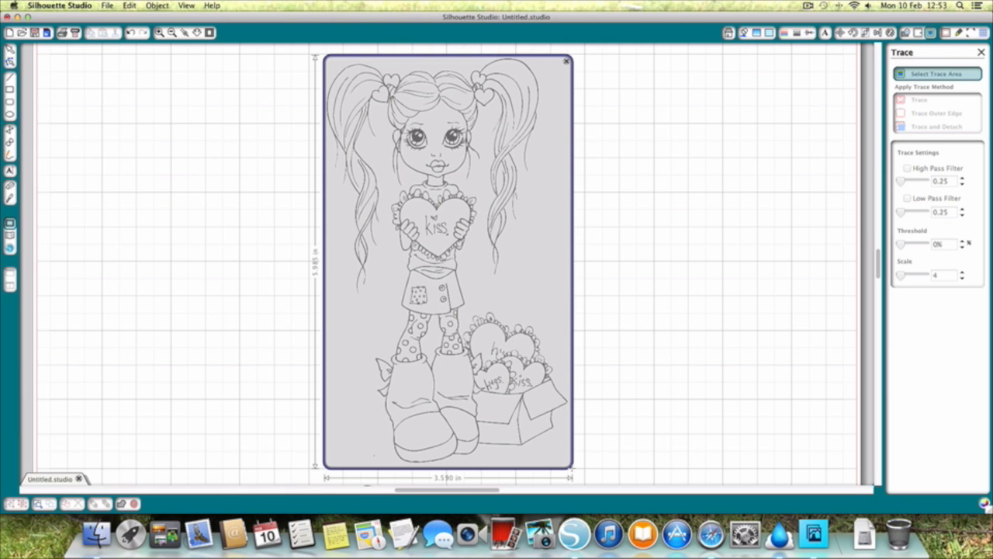
left_click_drag(572, 467, 572, 465)
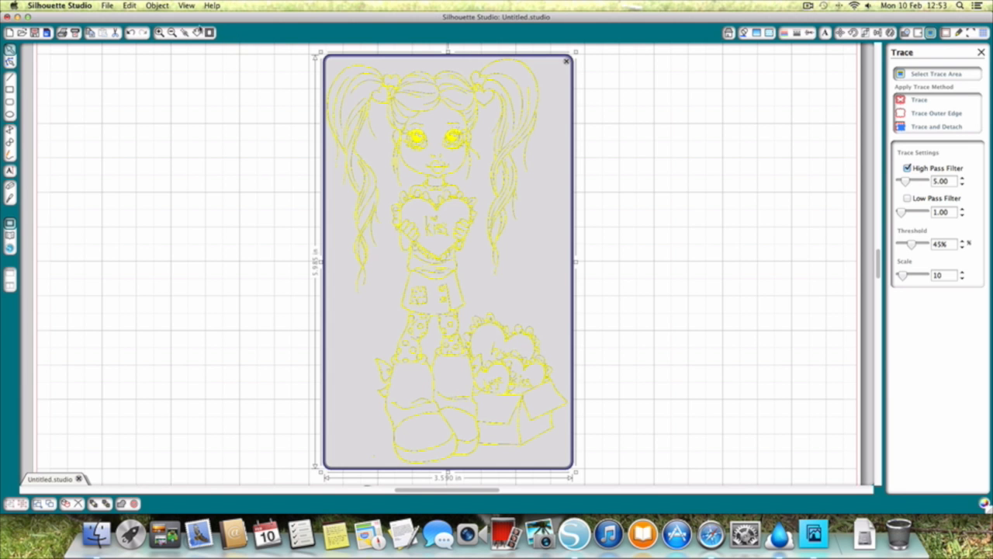
- Turn off the trace's Low Pass Filter and turn on its High Pass Filter
left_click(159, 32)
left_click(159, 31)
left_click(159, 32)
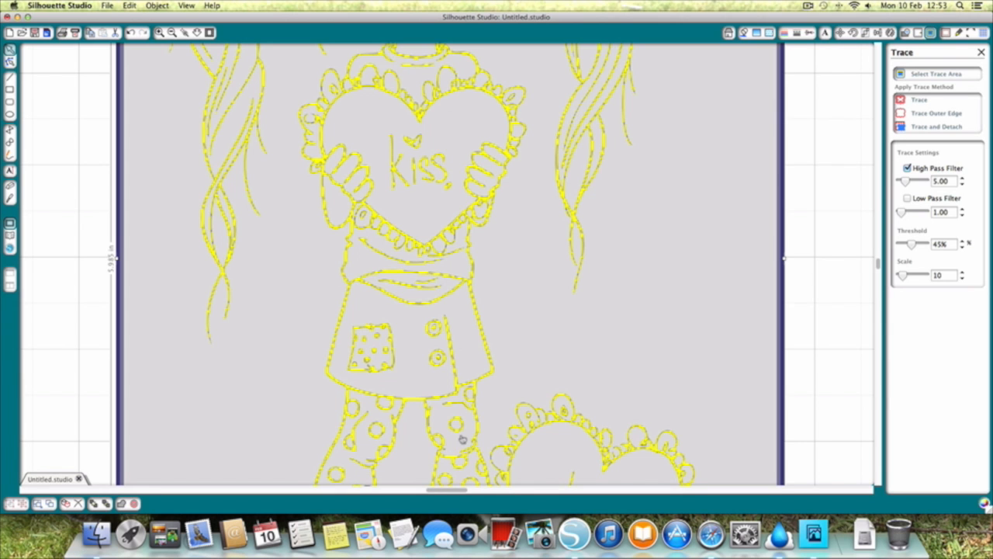
left_click(175, 33)
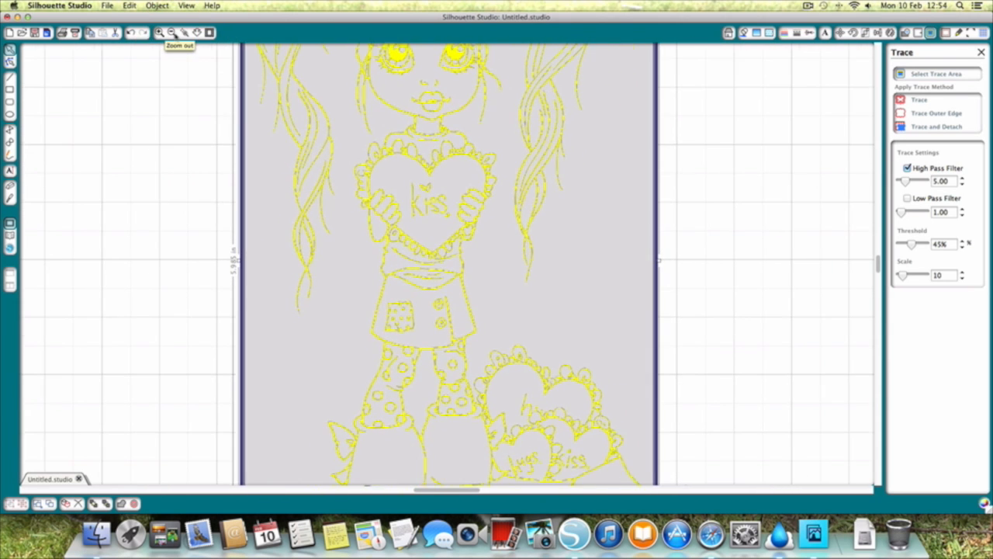
left_click(173, 33)
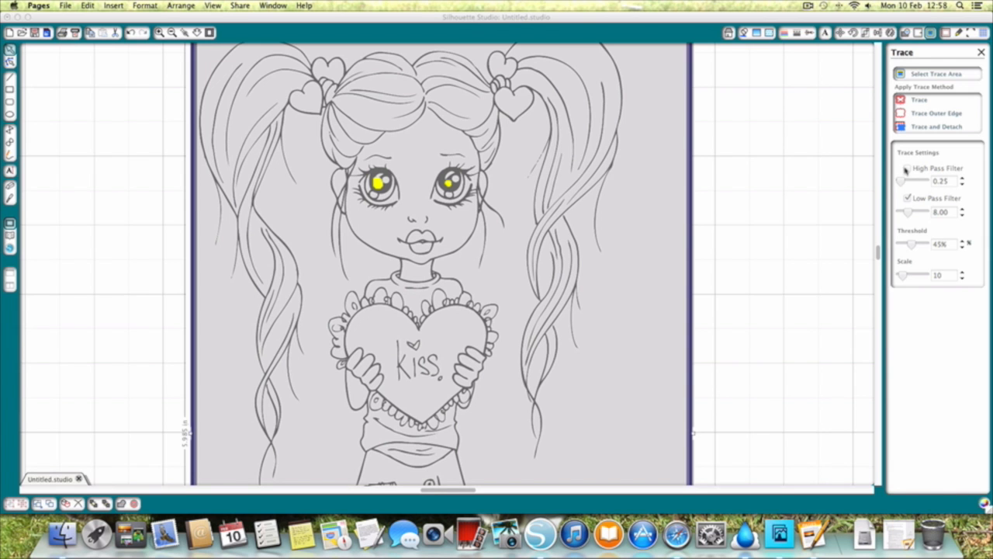
left_click(908, 170)
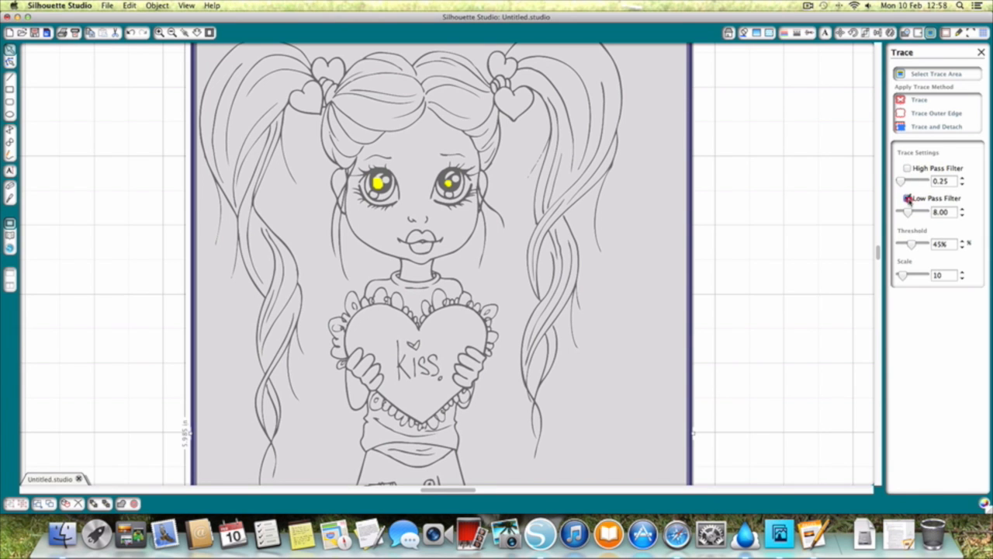
left_click(908, 199)
left_click(906, 168)
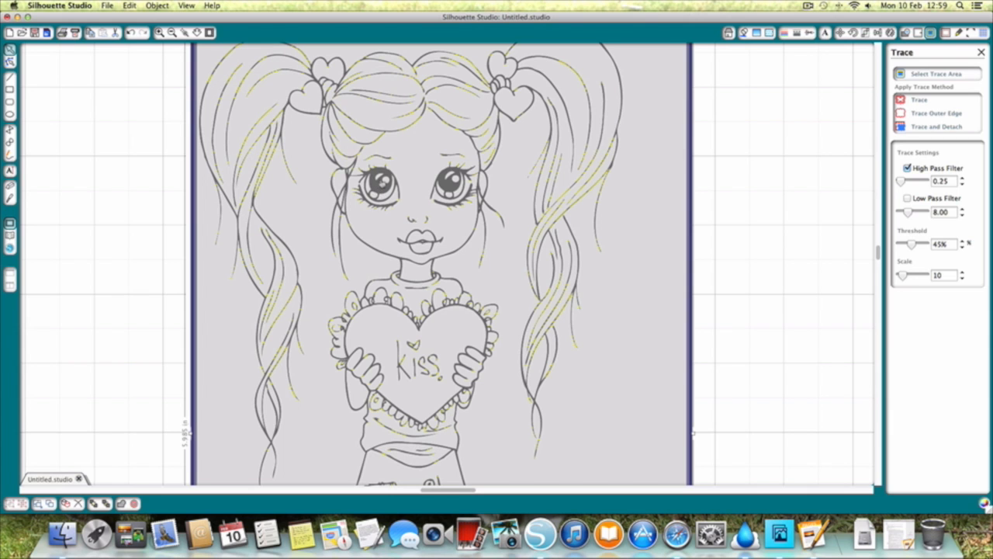
- Raise the trace's High Pass Filter value to 3.50
left_click(963, 177)
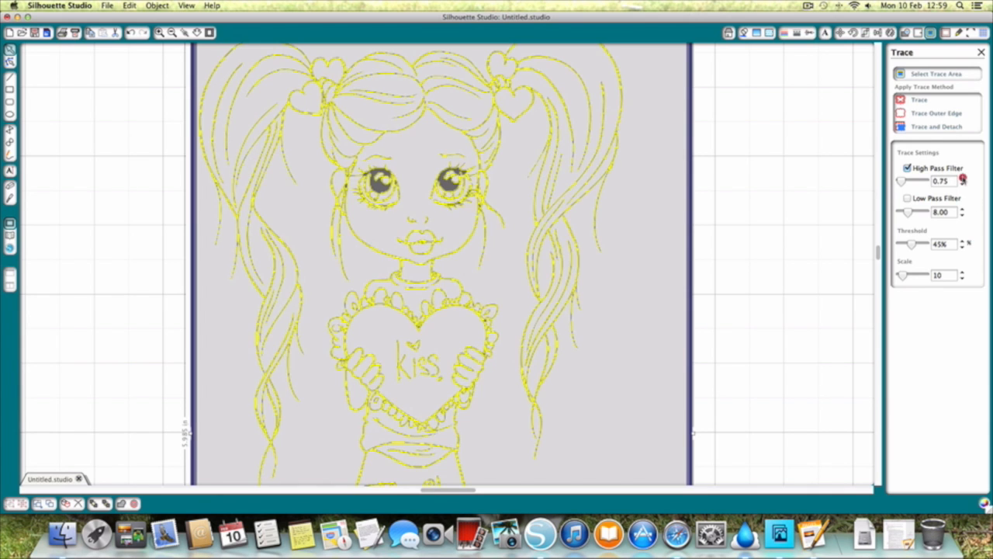
left_click(962, 177)
left_click(963, 178)
left_click(963, 178)
left_click(963, 179)
left_click(962, 179)
left_click(963, 178)
left_click(963, 179)
left_click(963, 179)
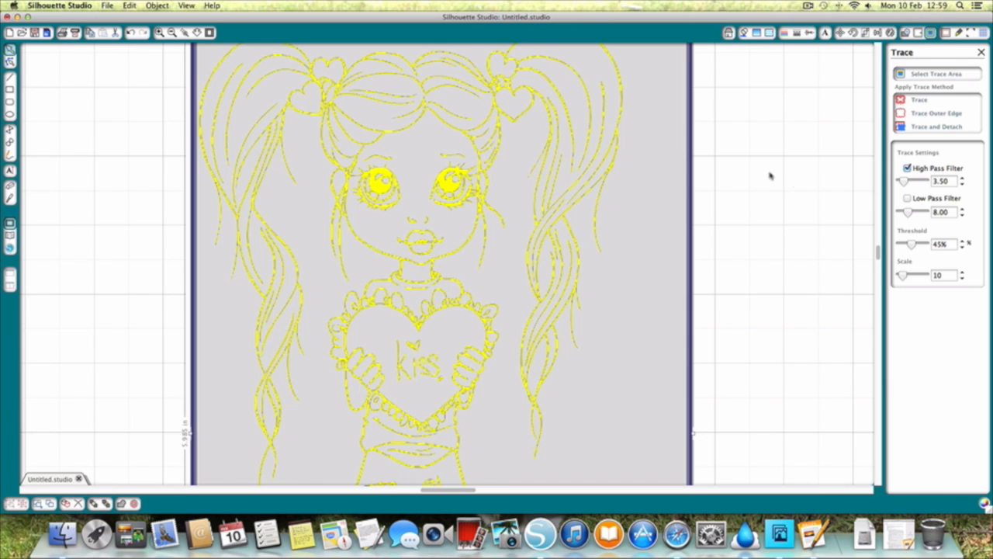
- Turn off the trace's High Pass Filter, turn on the Low Pass Filter and lower its value to 0.25
left_click(908, 168)
left_click(908, 199)
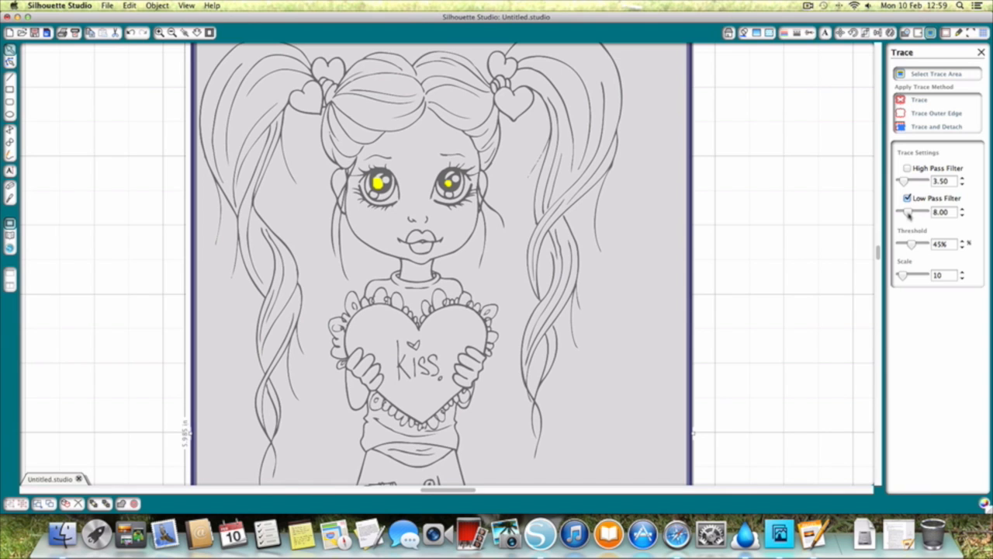
left_click(961, 215)
left_click(961, 215)
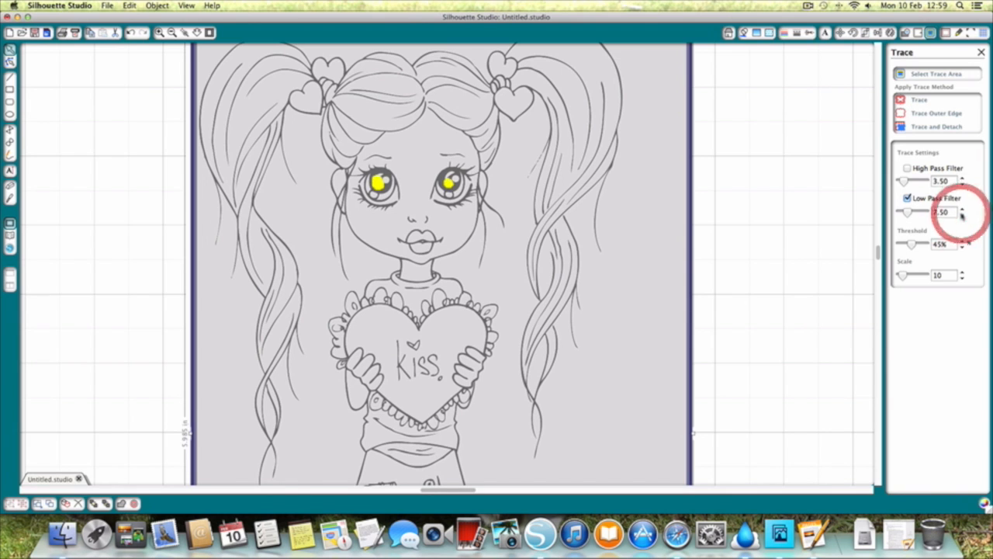
left_click(962, 215)
left_click(962, 215)
left_click(962, 215)
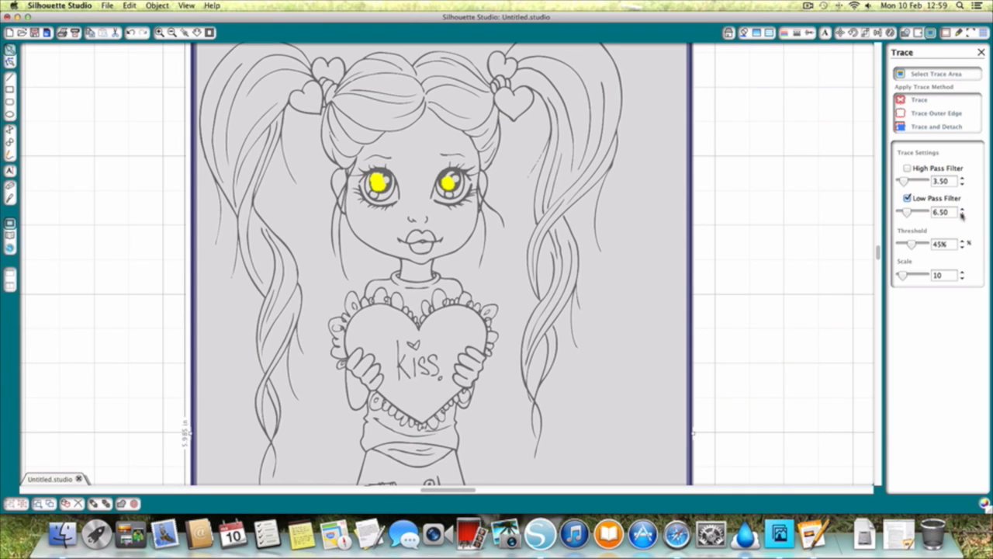
left_click(961, 215)
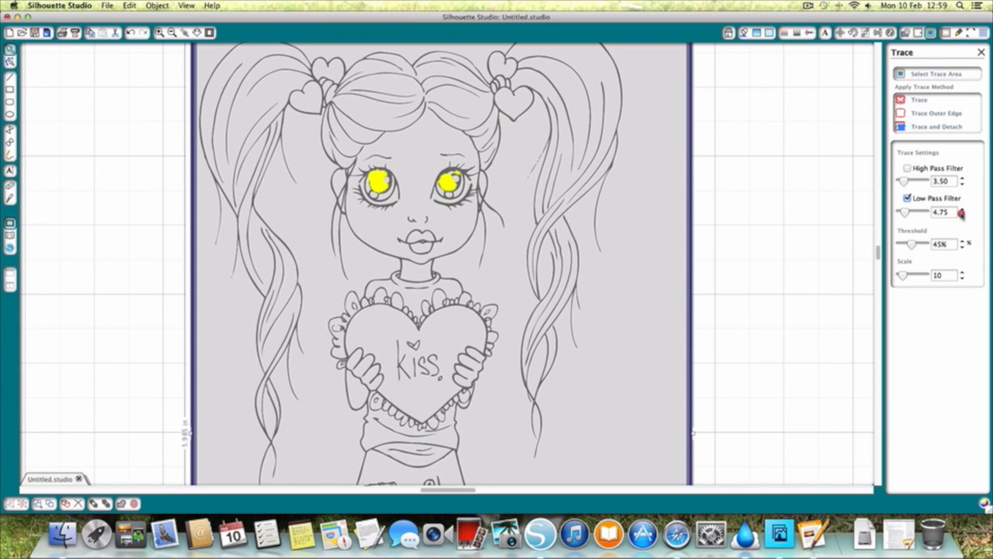
left_click(962, 215)
left_click(961, 215)
left_click(961, 215)
left_click(961, 215)
left_click(961, 215)
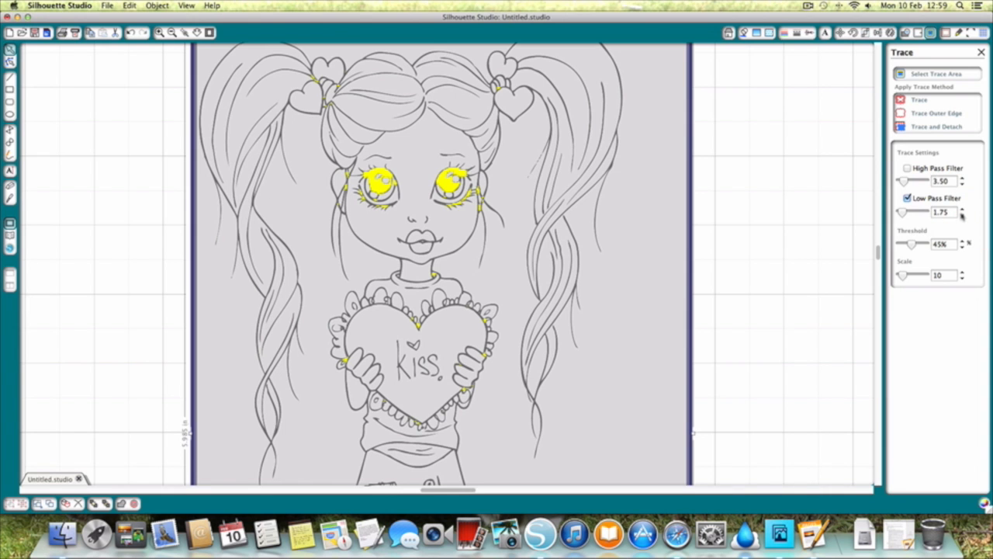
left_click(961, 215)
left_click(961, 214)
left_click(962, 215)
left_click(961, 215)
left_click(961, 215)
left_click(962, 215)
left_click(962, 215)
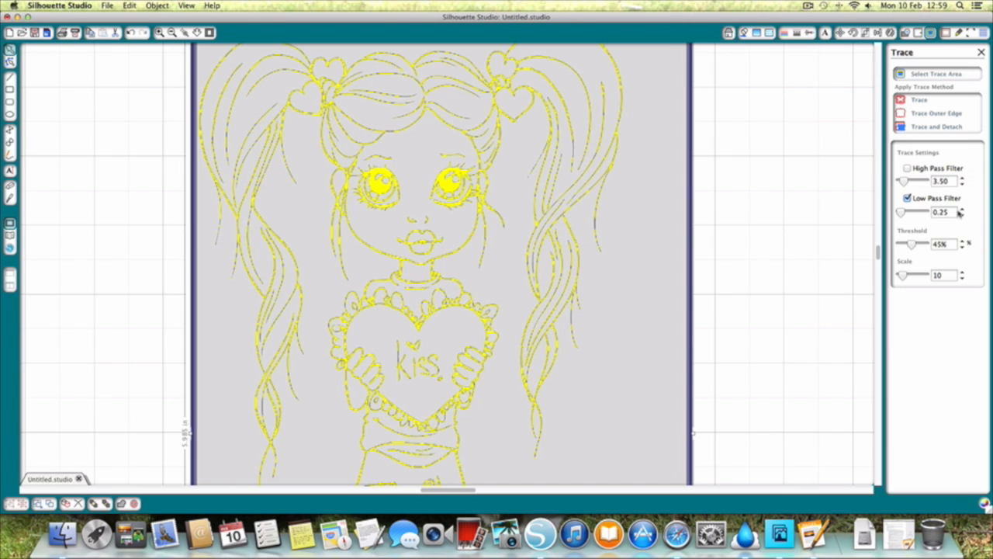
- Raise the trace's Low Pass Filter value to 7.25 and turn the filter off
left_click(962, 208)
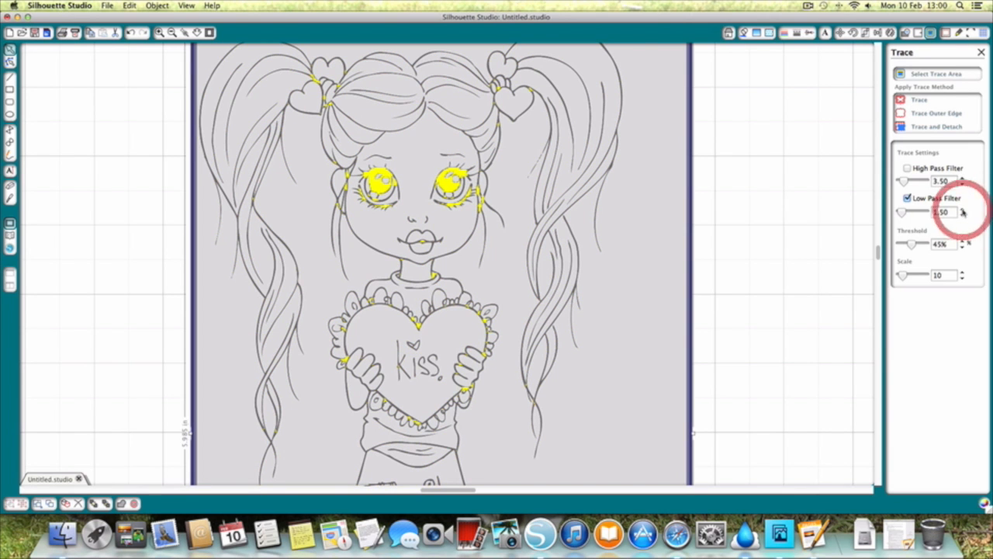
left_click(962, 209)
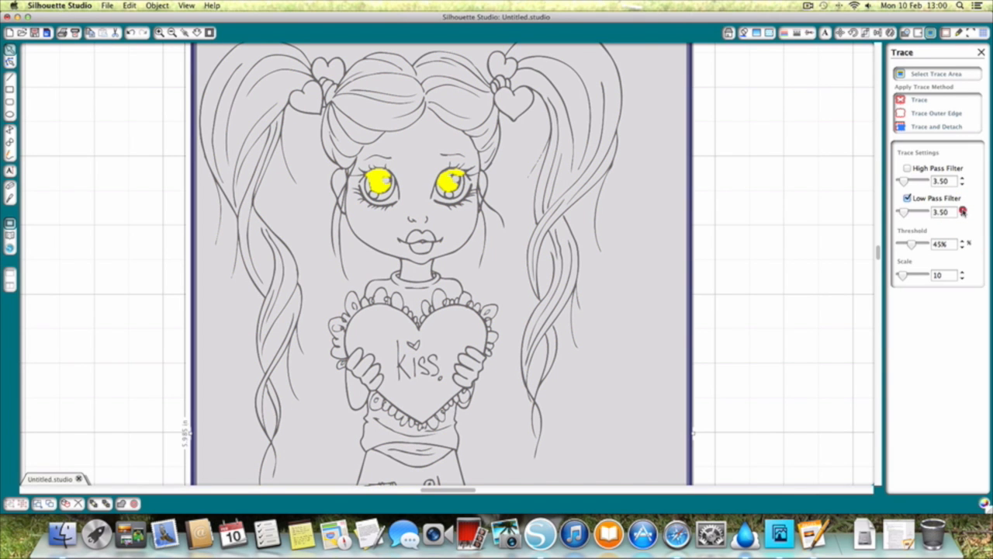
left_click(963, 209)
left_click(962, 210)
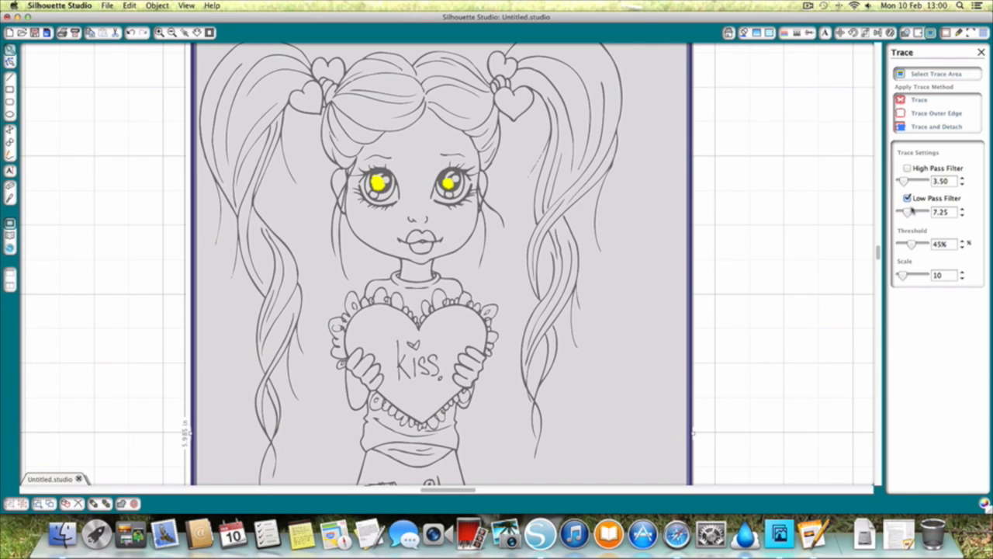
left_click(908, 199)
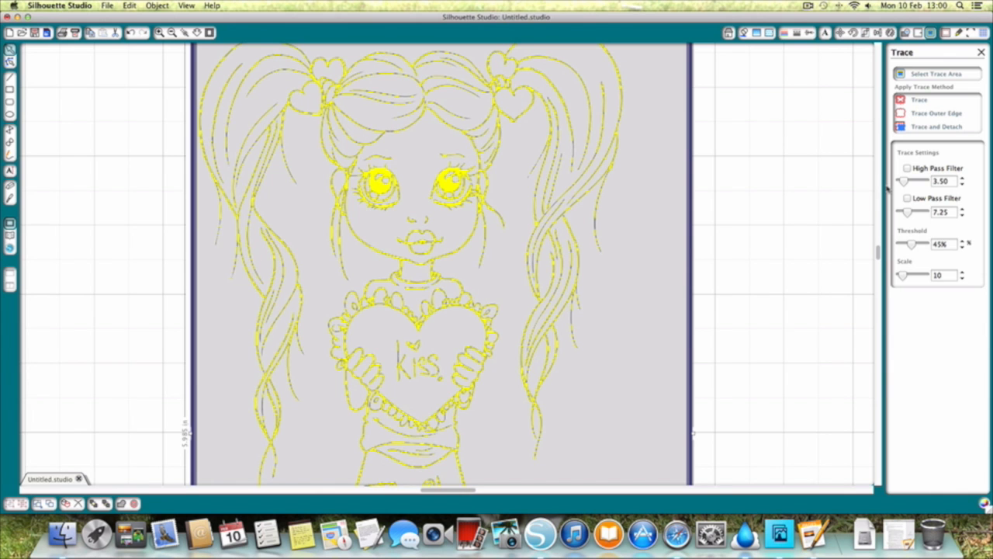
- Lower the trace Threshold to 0%, trying 12% in between
scroll(854, 177, "left", 2)
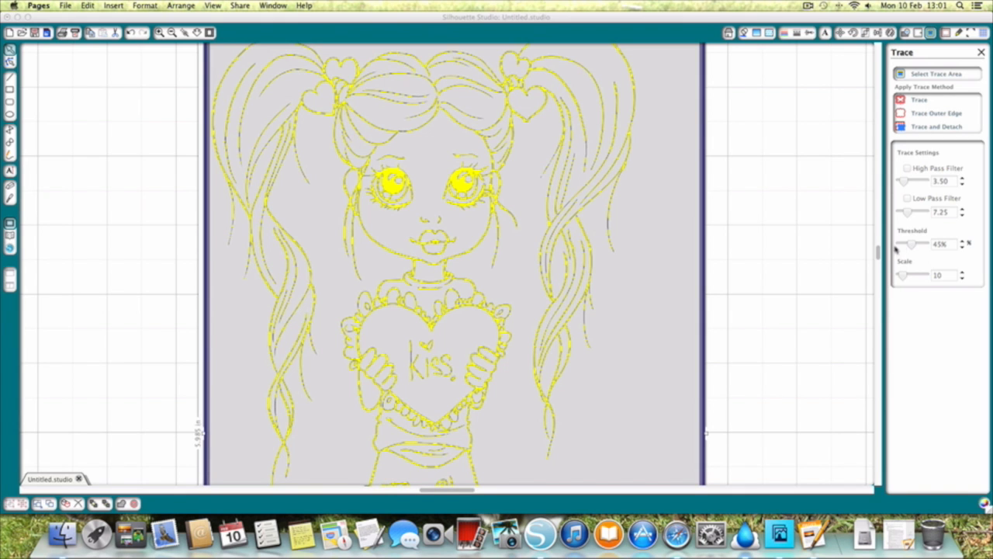
left_click(909, 244)
left_click_drag(909, 244, 900, 244)
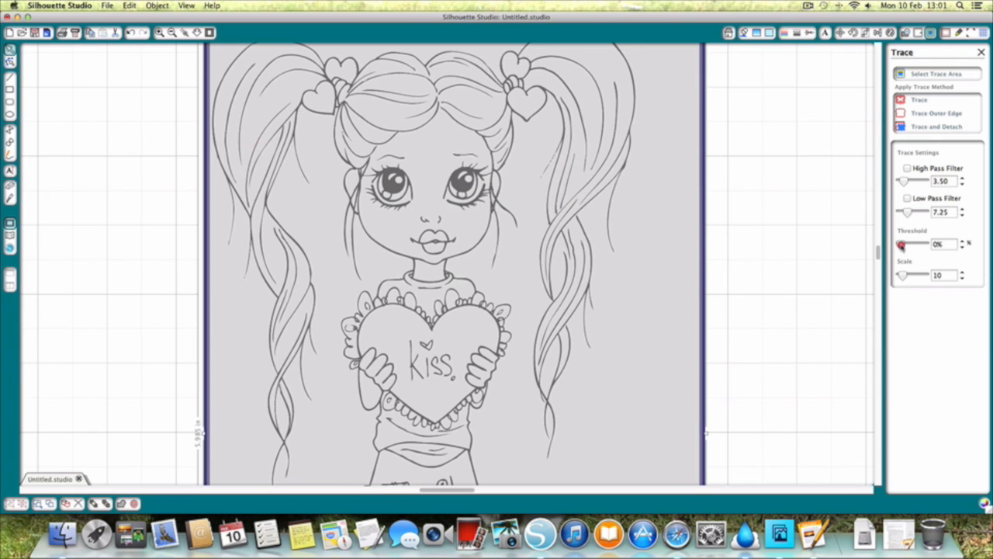
left_click(962, 241)
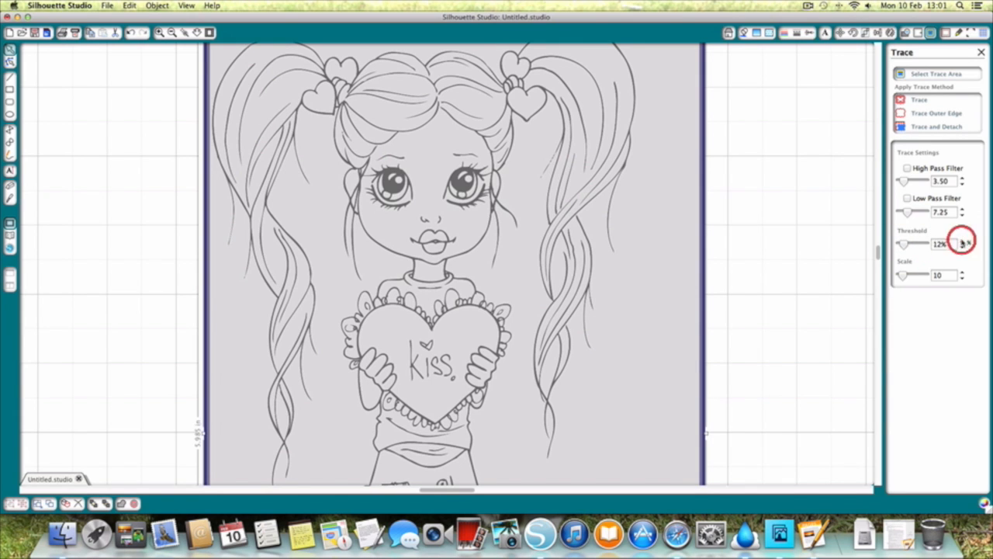
left_click(902, 245)
left_click_drag(902, 245, 899, 245)
- Raise the trace Threshold gradually to 100% with both pass filters off
left_click(962, 241)
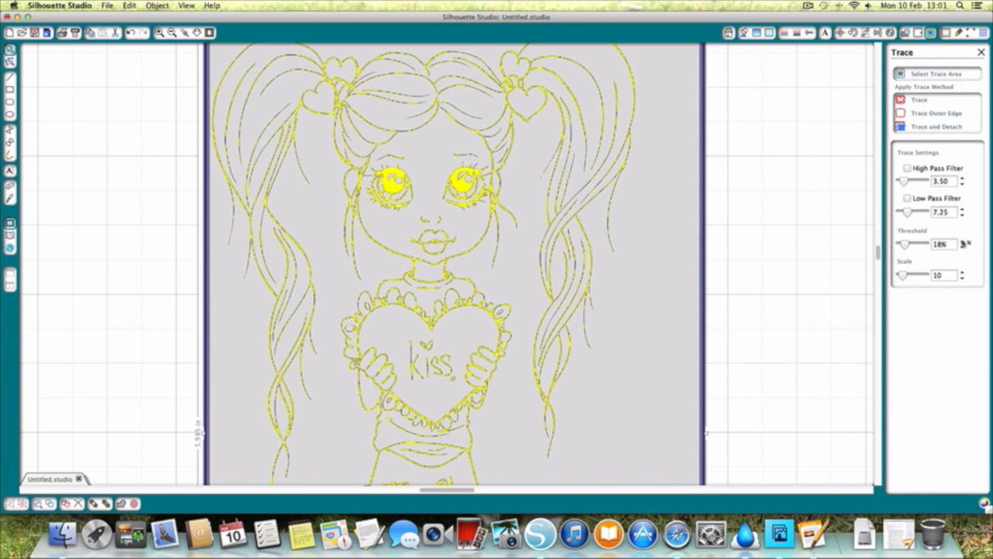
left_click(962, 241)
left_click(962, 240)
left_click(963, 240)
left_click(962, 240)
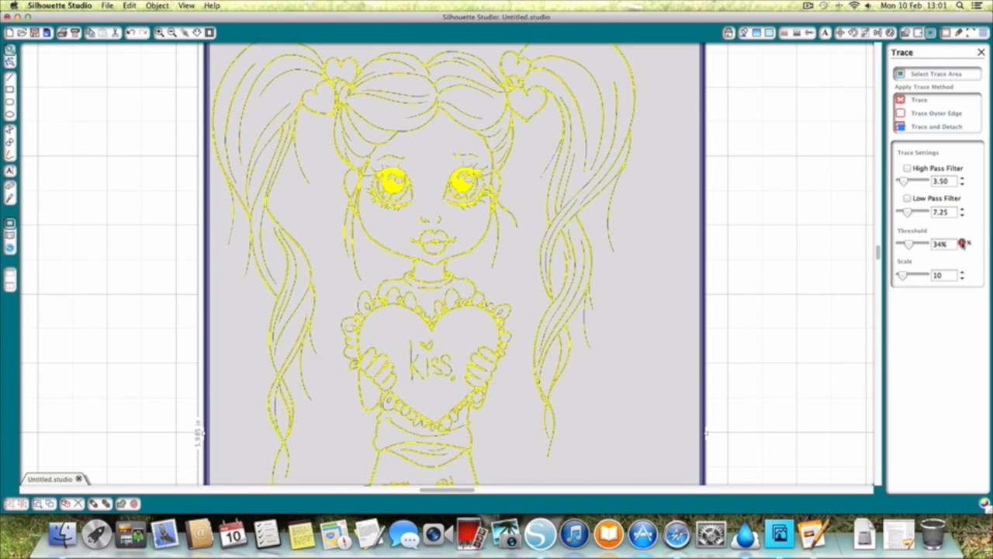
left_click(962, 241)
left_click(962, 241)
left_click(962, 241)
left_click(962, 241)
left_click(962, 242)
left_click(962, 242)
left_click(962, 242)
left_click(962, 242)
left_click(963, 242)
left_click(963, 242)
left_click(962, 242)
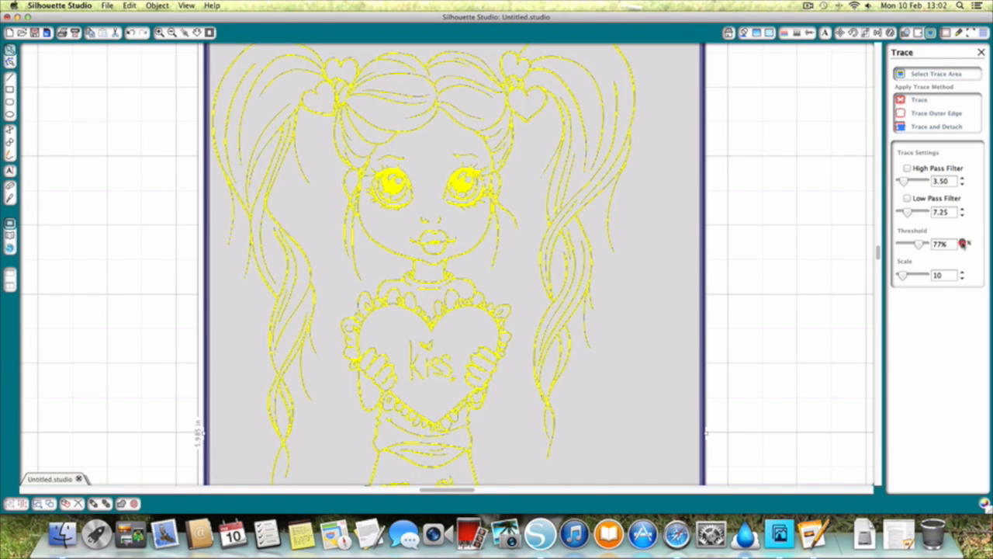
left_click(962, 242)
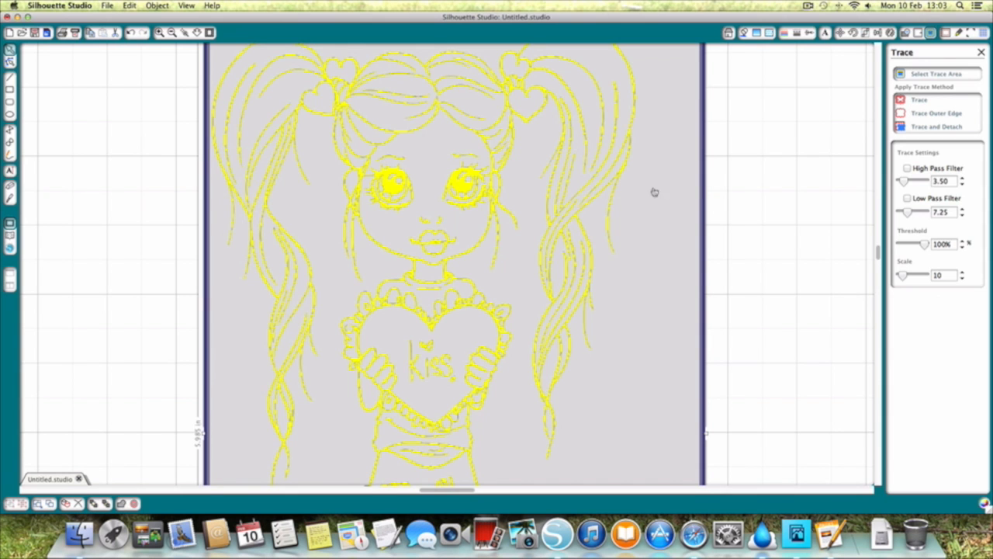
- Try a trace Scale of 60 and set it back to 10
scroll(634, 198, "up", 3)
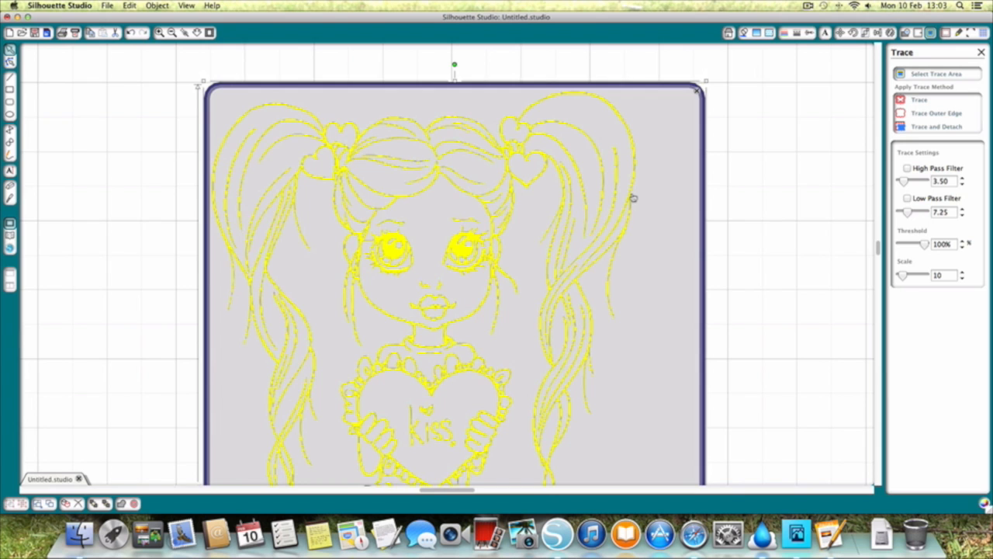
scroll(633, 198, "down", 1)
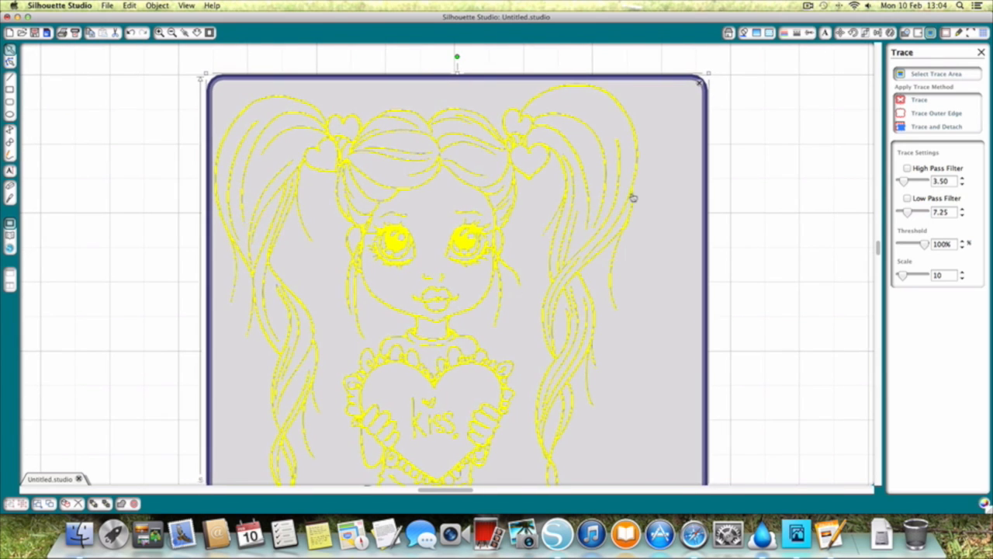
left_click_drag(902, 275, 921, 277)
left_click(921, 277)
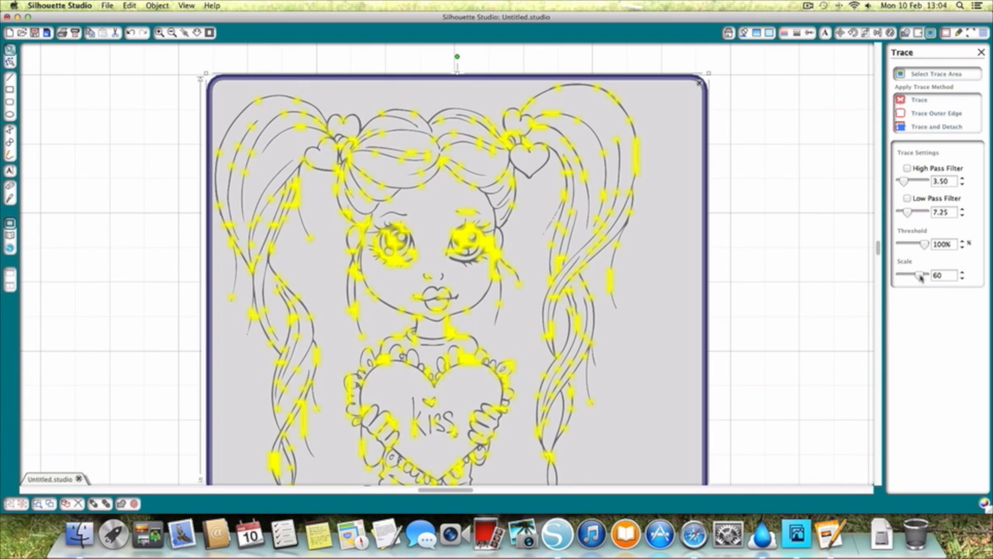
left_click_drag(921, 277, 904, 277)
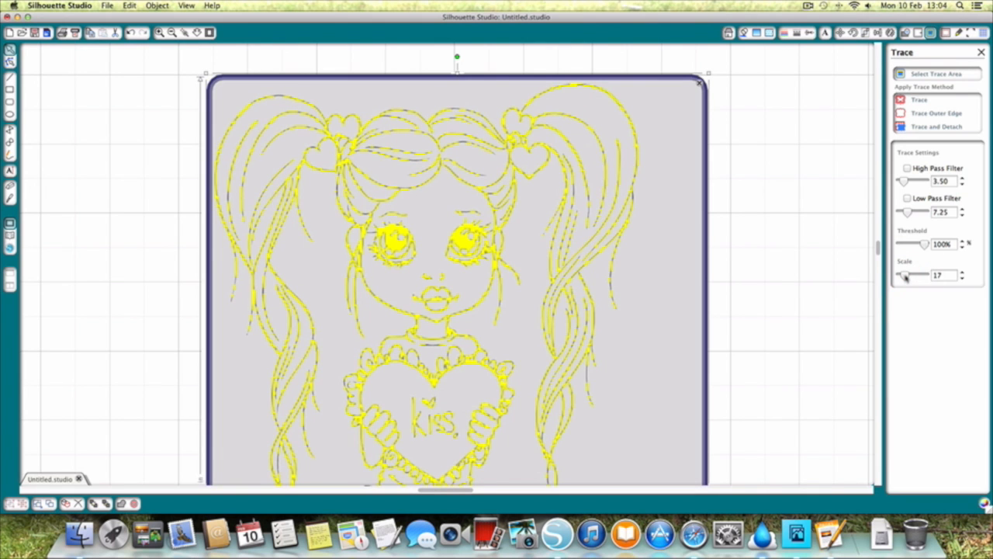
left_click_drag(904, 276, 903, 278)
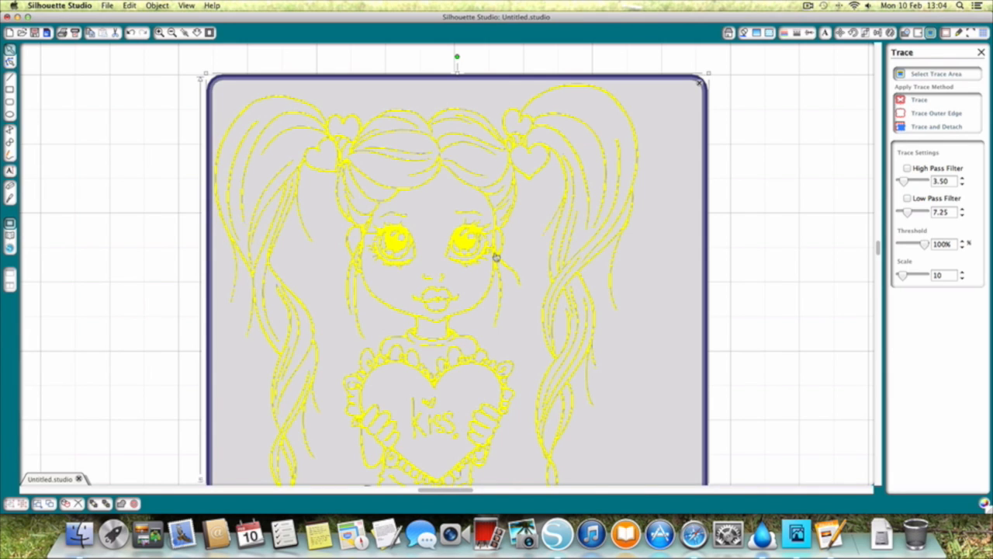
- Turn on the trace's High Pass Filter and set the Threshold to 50%
left_click(908, 167)
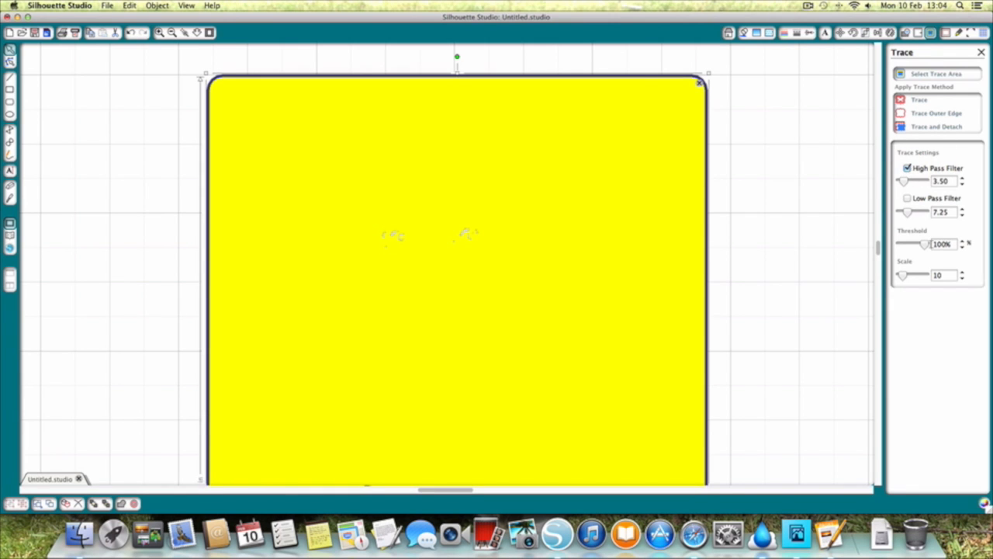
left_click_drag(925, 246, 914, 247)
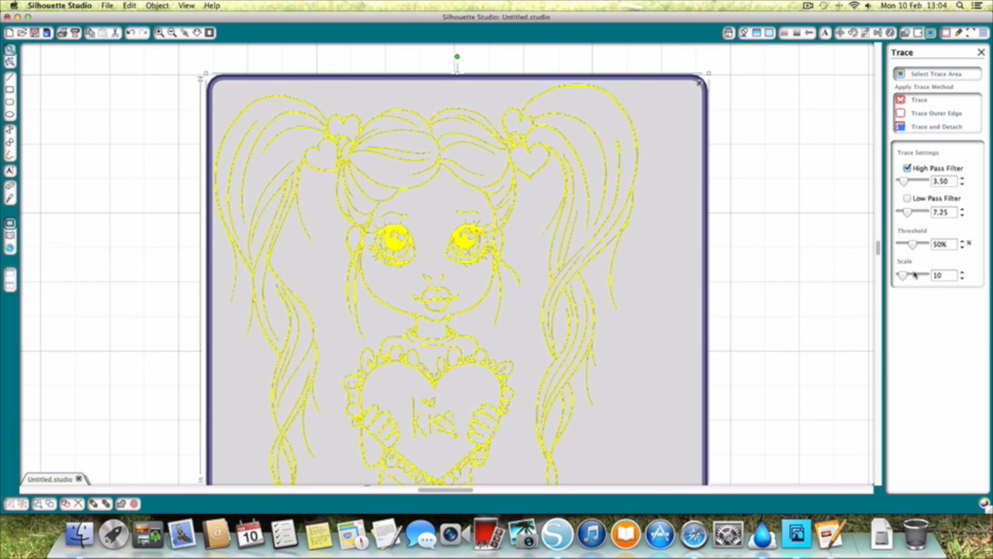
- Raise the trace's High Pass Filter value to 106.50
left_click(962, 177)
left_click(962, 180)
left_click(962, 180)
left_click(962, 180)
left_click(962, 180)
left_click(962, 180)
left_click(962, 180)
left_click(962, 180)
left_click(962, 180)
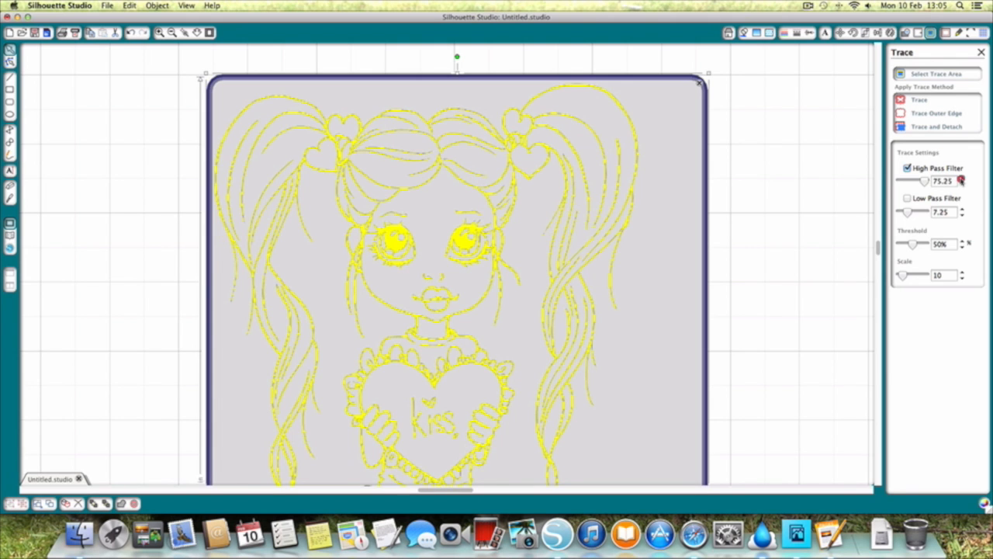
left_click(961, 180)
left_click(962, 180)
left_click(961, 180)
left_click(961, 180)
left_click(961, 180)
left_click(961, 180)
left_click(961, 180)
- Inspect the yellow trace preview in detail and over the whole girl drawing, down to the boots and box of hearts
scroll(677, 330, "down", 10)
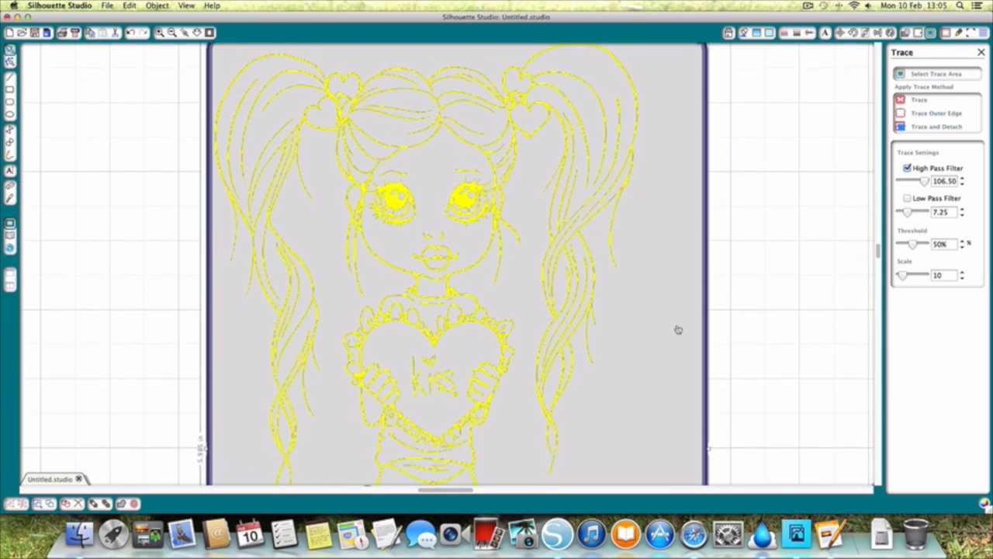
scroll(678, 330, "down", 6)
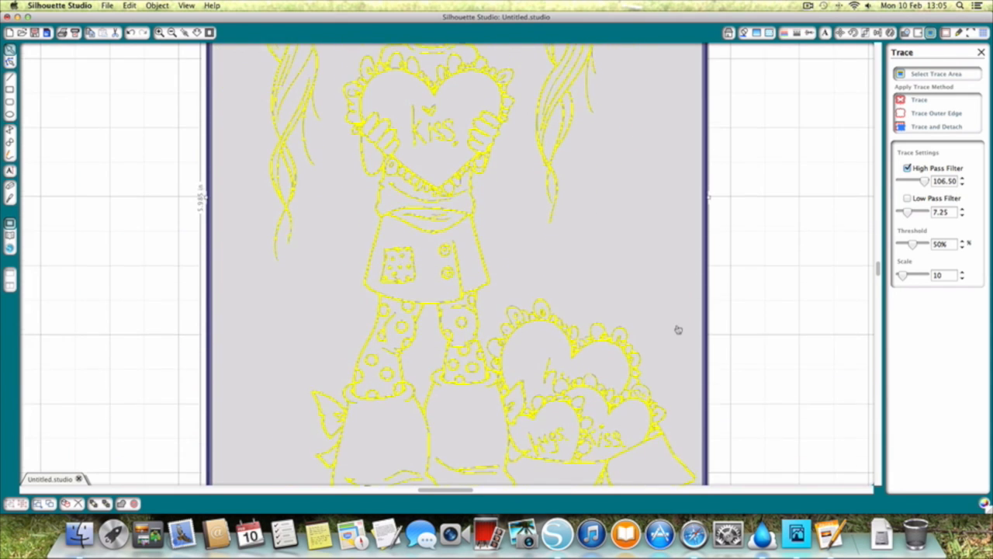
scroll(677, 329, "up", 17)
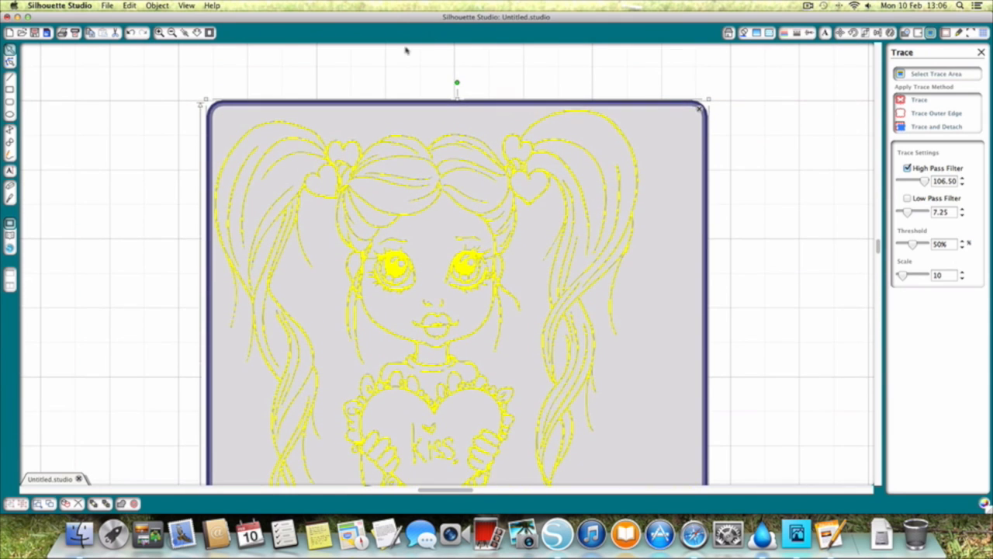
left_click(171, 33)
scroll(775, 222, "down", 3)
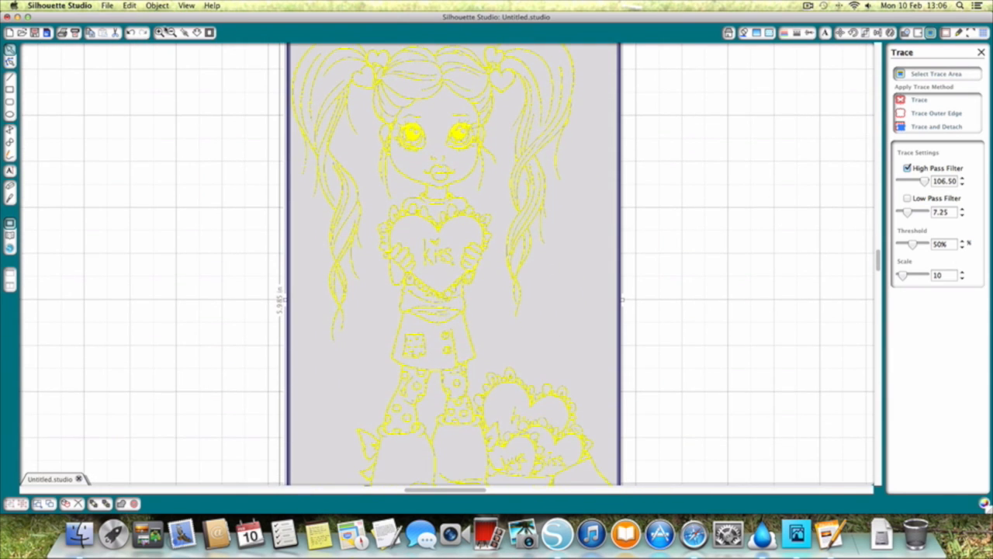
left_click(168, 33)
scroll(612, 146, "down", 3)
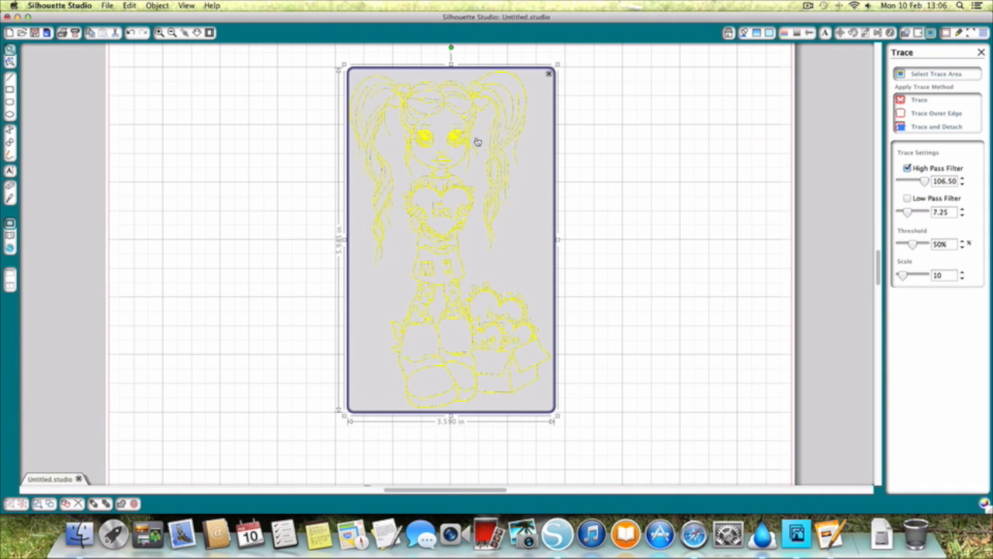
scroll(478, 142, "left", 3)
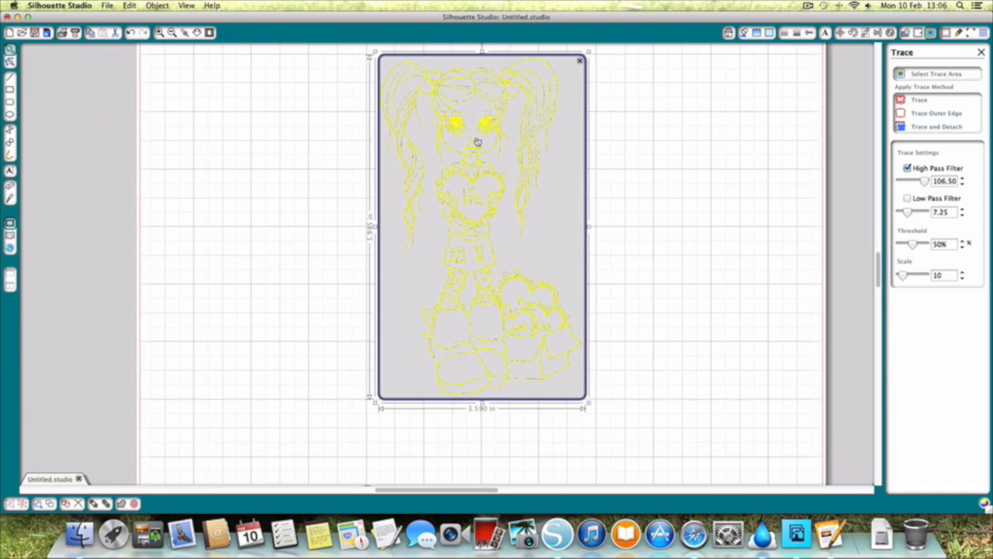
scroll(477, 141, "up", 3)
scroll(477, 142, "right", 3)
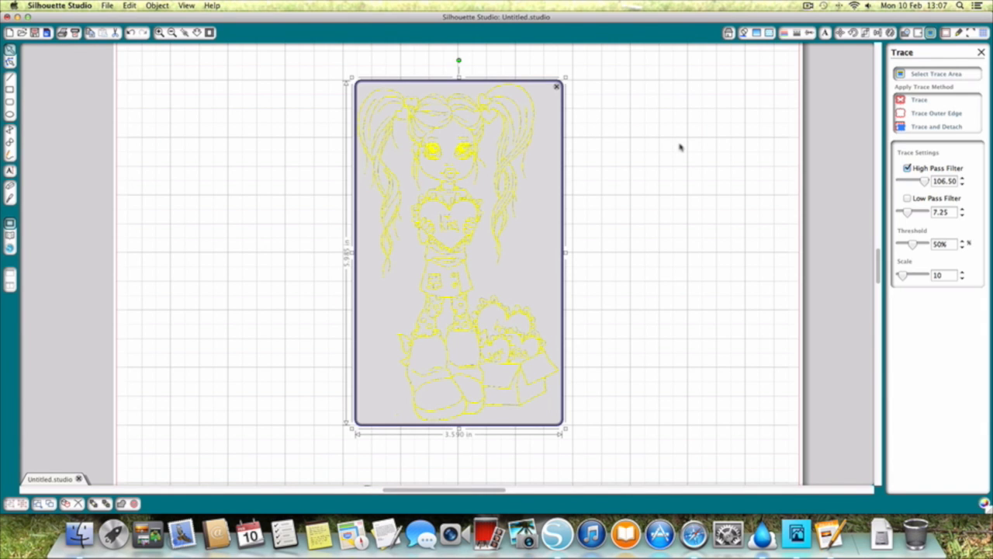
scroll(685, 166, "left", 2)
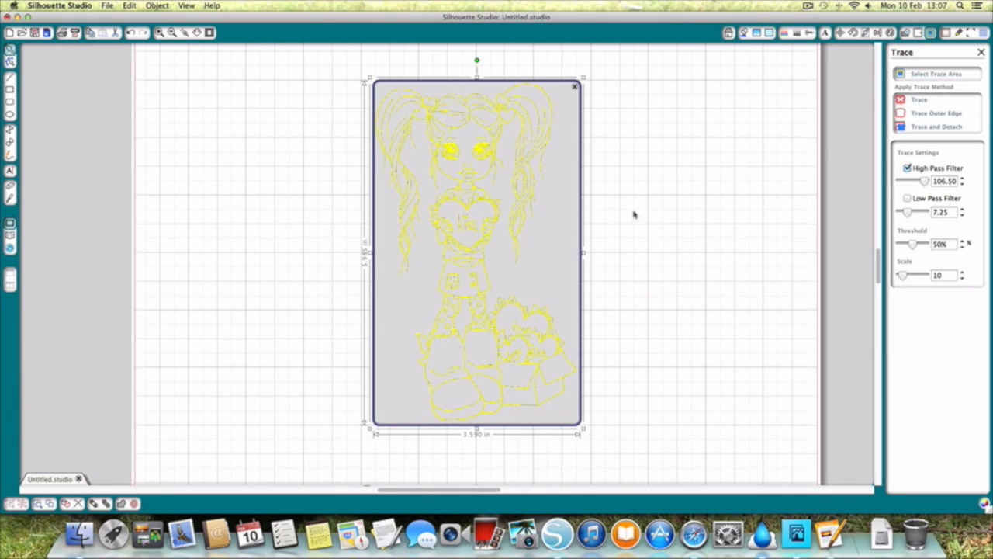
- Trace only the outer edge of the girl drawing and move the original image beside the red outline
left_click(923, 115)
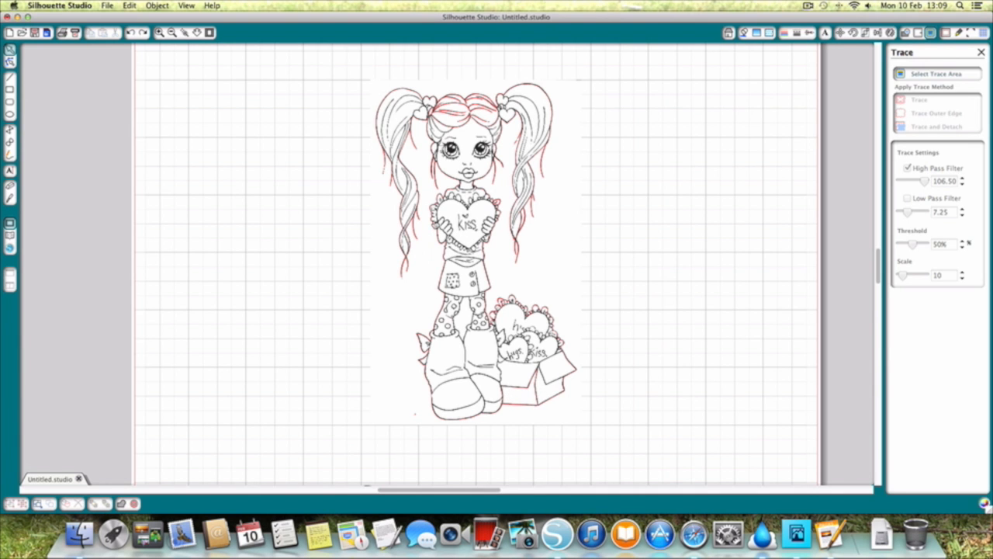
mouse_move(464, 236)
left_mouse_down()
mouse_move(317, 234)
mouse_move(221, 253)
left_mouse_up()
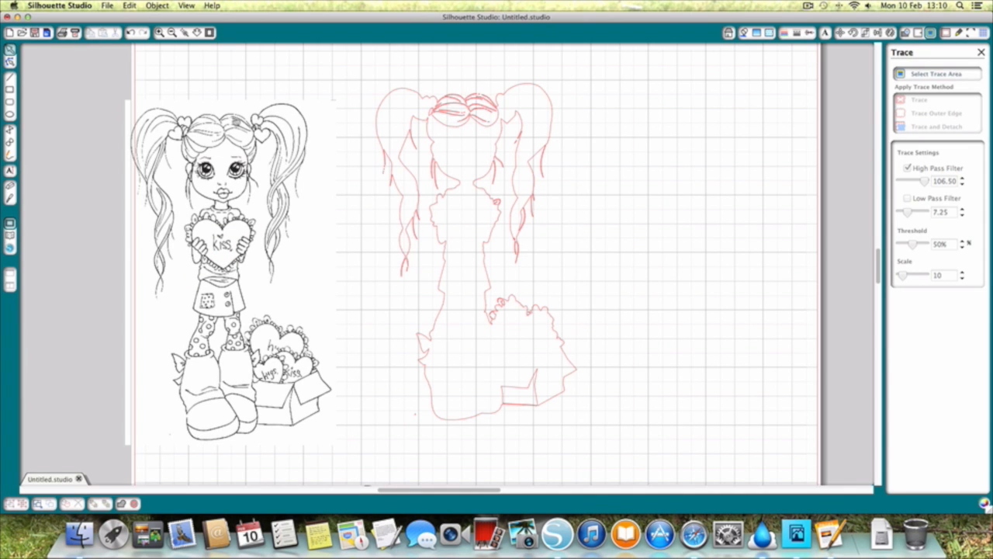
- Inspect the red traced outline closely beside the girl drawing, from the hair down to the boots and the box of hearts
left_click(236, 120)
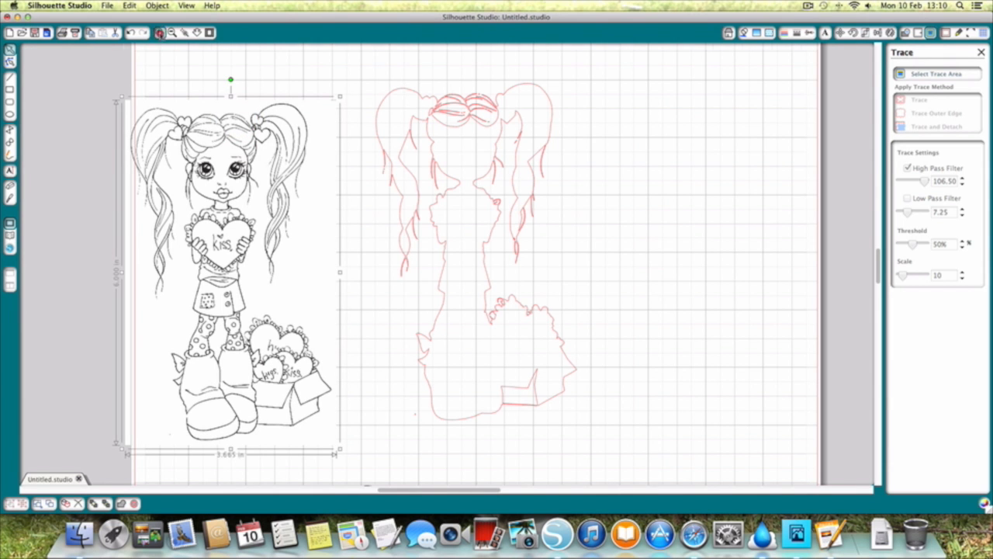
left_click(159, 33)
scroll(461, 109, "up", 3)
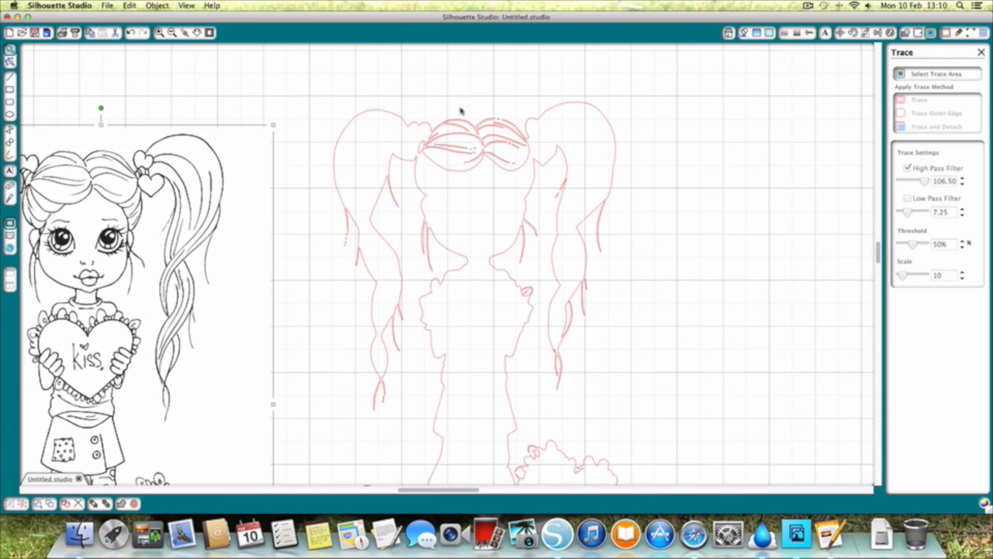
left_click(159, 34)
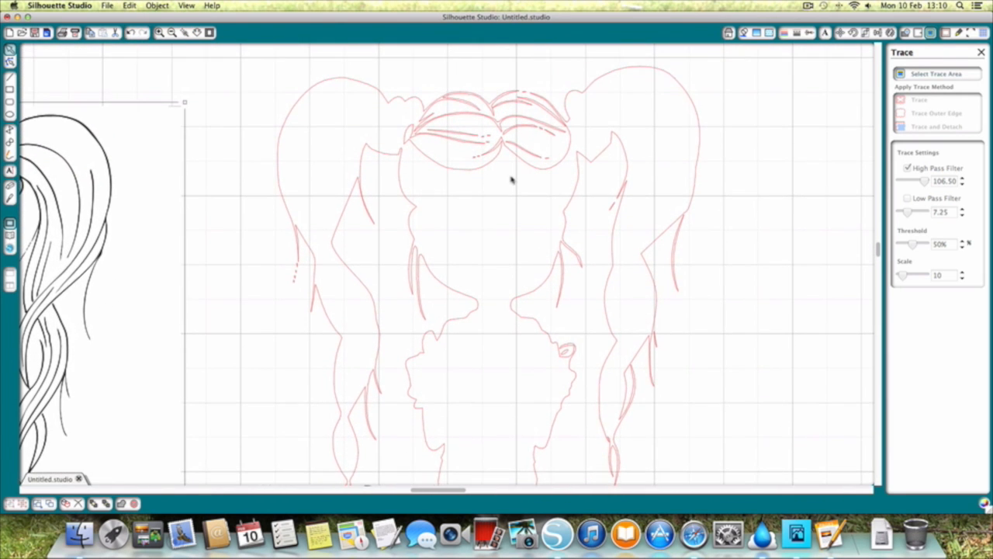
scroll(511, 180, "left", 5)
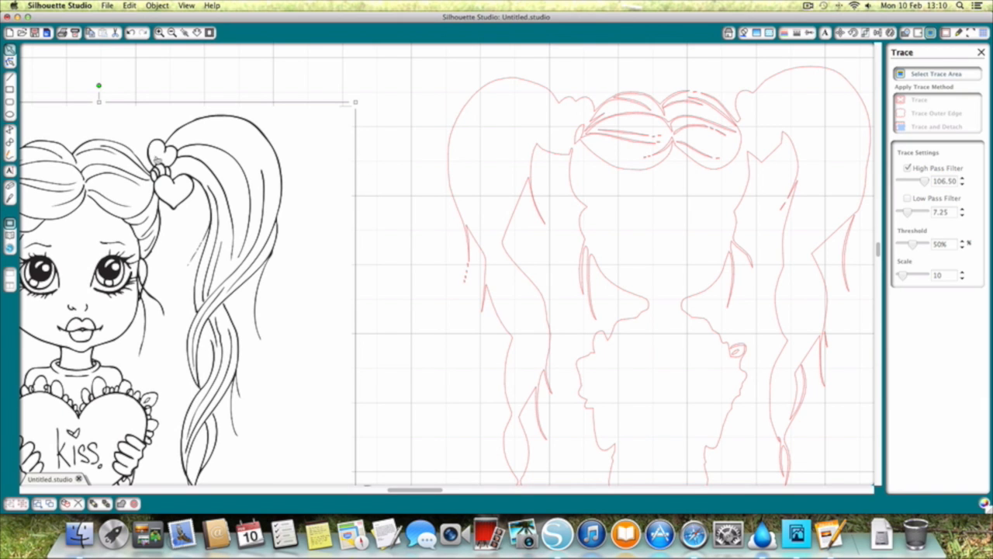
scroll(711, 125, "right", 1)
scroll(711, 126, "up", 1)
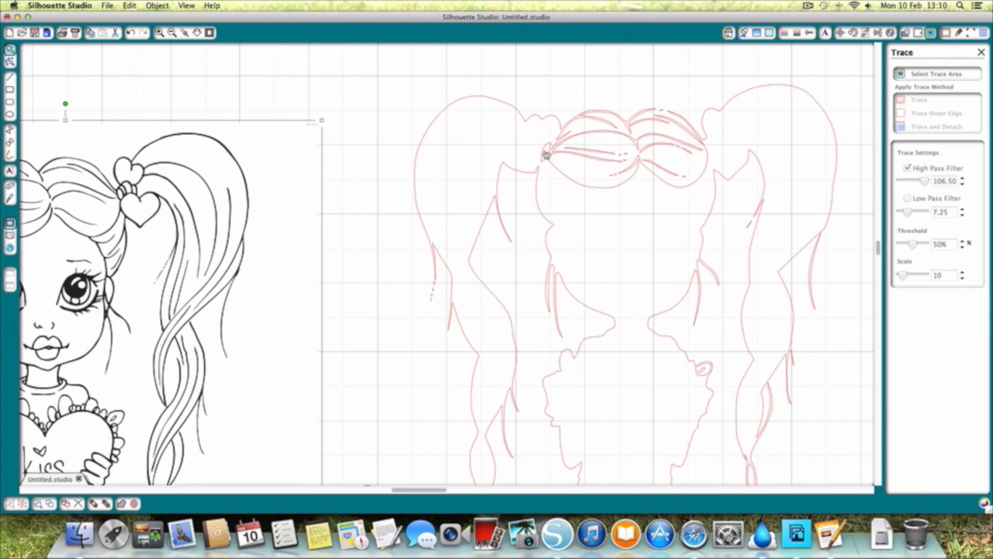
mouse_move(612, 158)
left_mouse_down()
mouse_move(628, 159)
mouse_move(594, 154)
left_mouse_up()
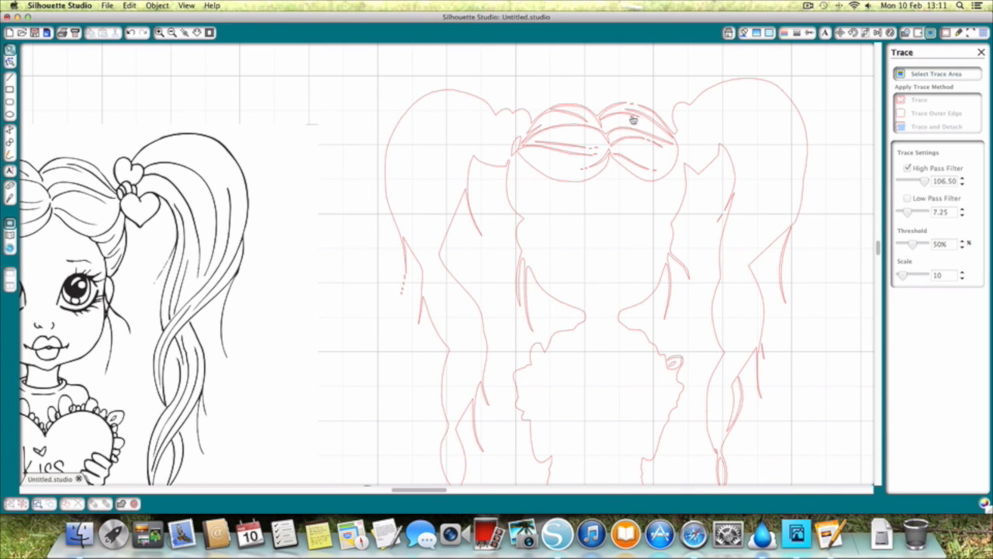
scroll(614, 189, "down", 4)
scroll(615, 188, "down", 8)
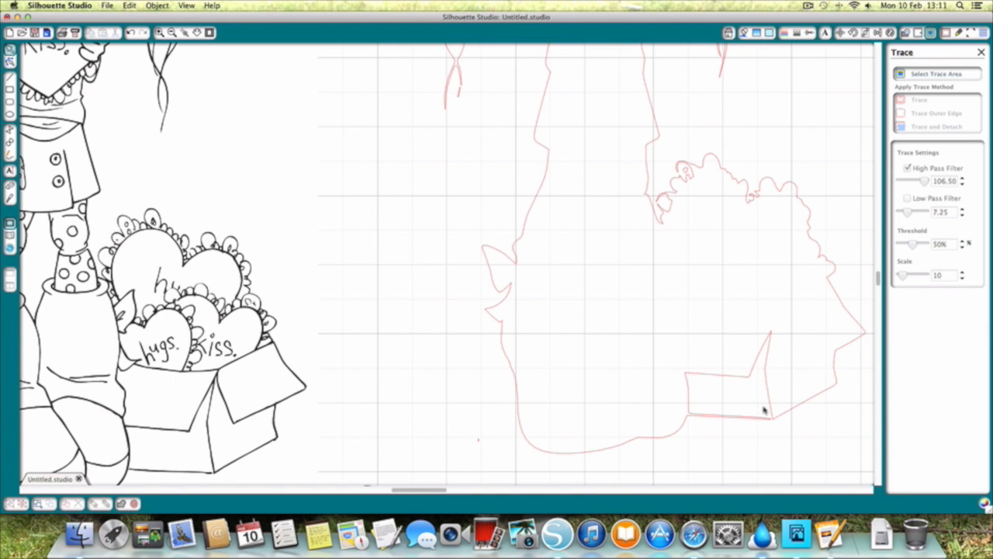
scroll(592, 236, "up", 7)
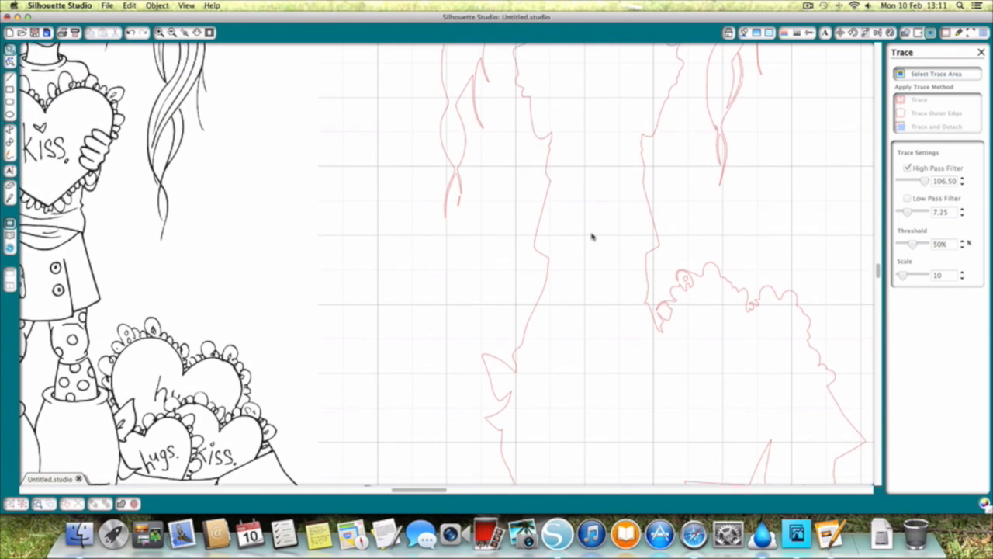
scroll(592, 237, "up", 2)
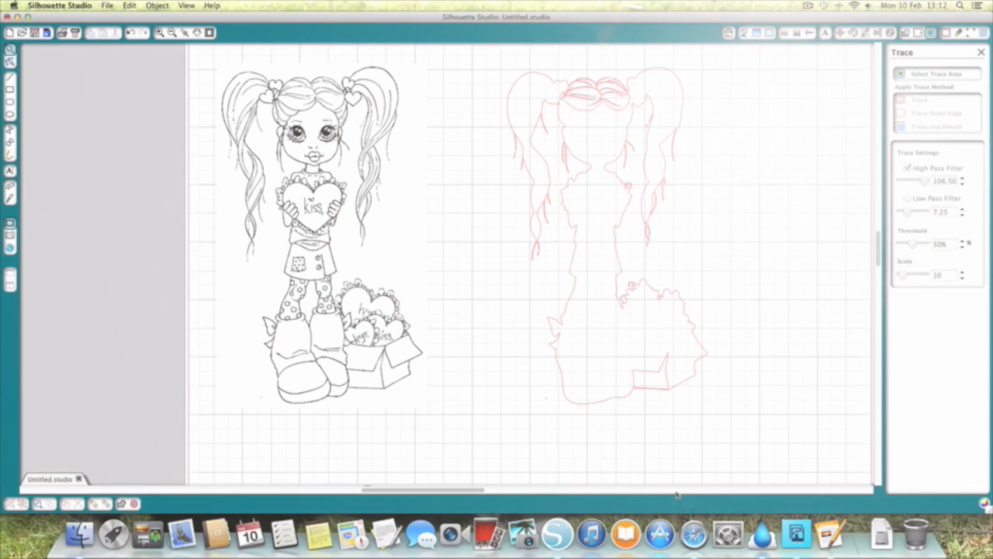
- Move the original girl image further away from the red outline, partly over the page's left edge
left_click(332, 194)
left_click_drag(333, 194, 276, 196)
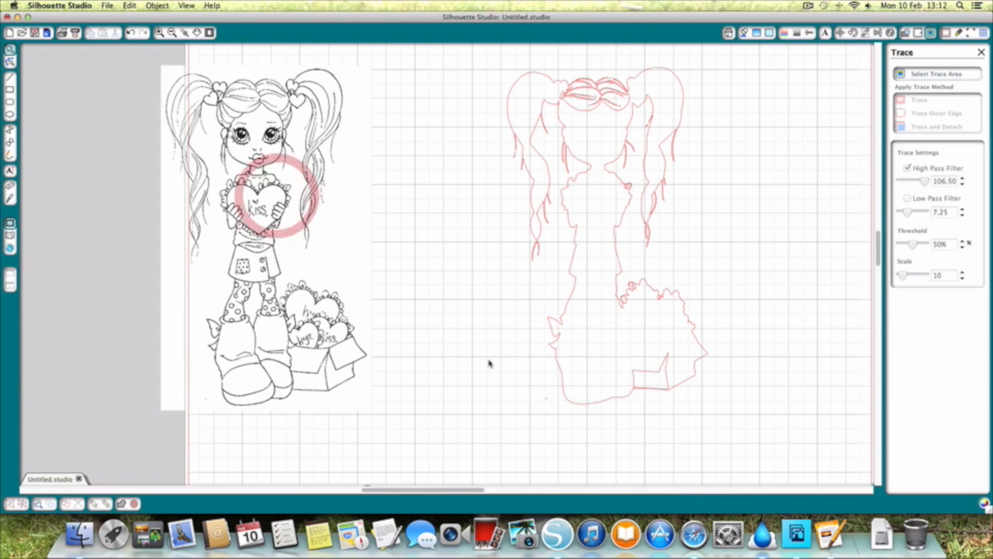
scroll(489, 362, "up", 1)
scroll(489, 362, "right", 2)
scroll(488, 362, "right", 1)
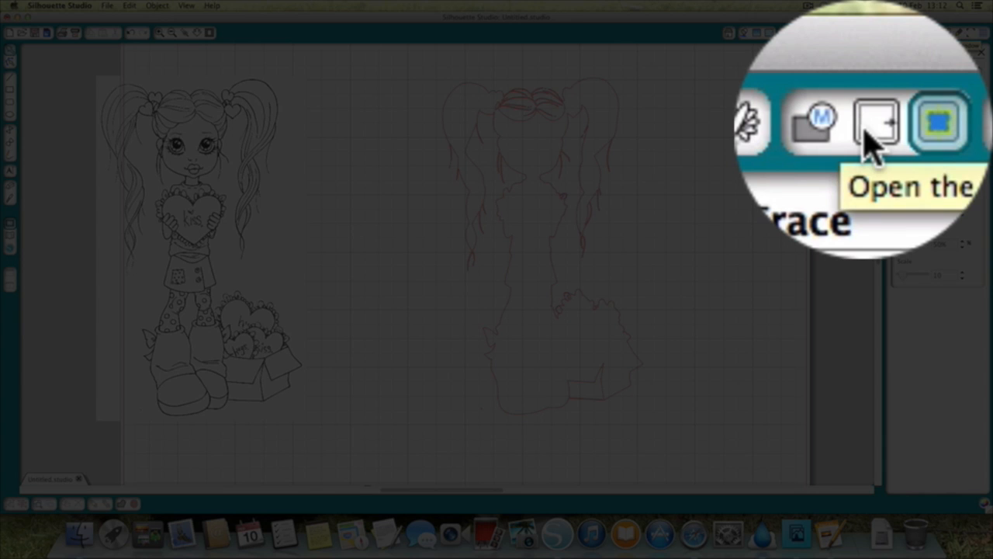
- Create a 0.250 in offset with round corners around the red traced outline
left_click(918, 33)
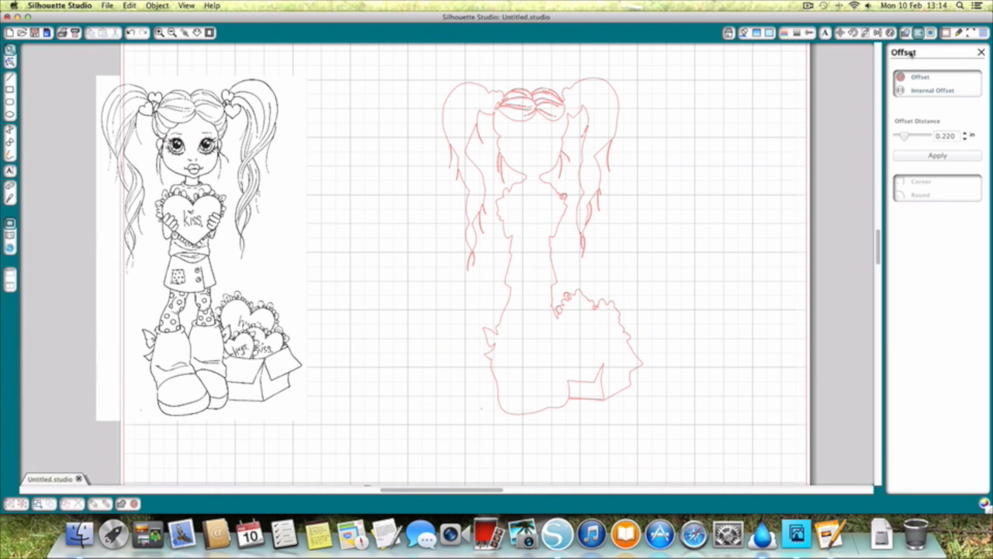
left_click(505, 96)
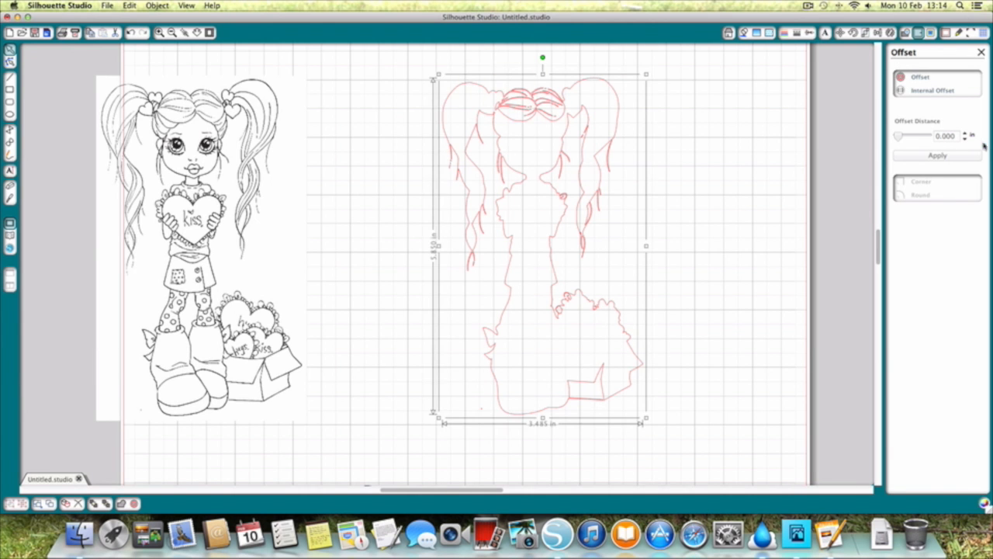
left_click(921, 79)
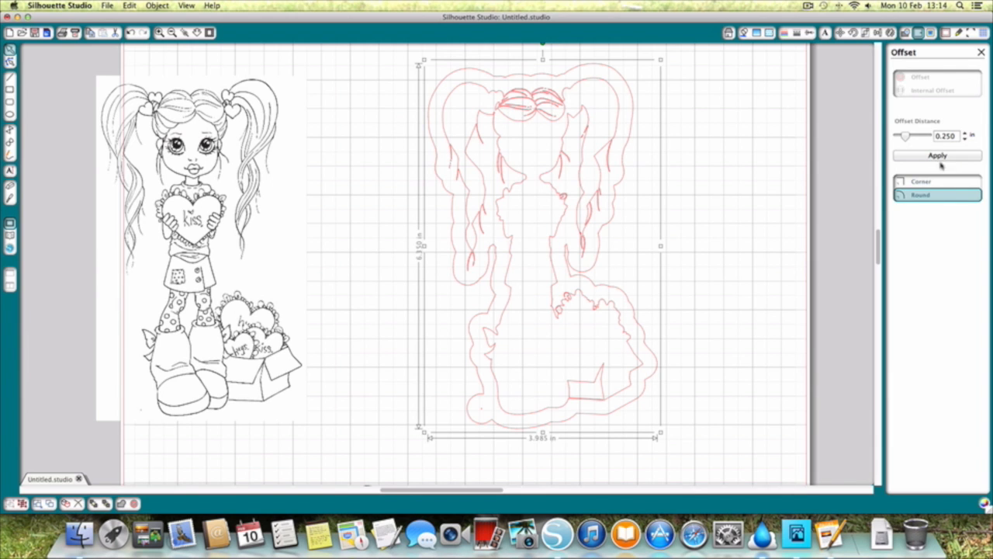
left_click(727, 161)
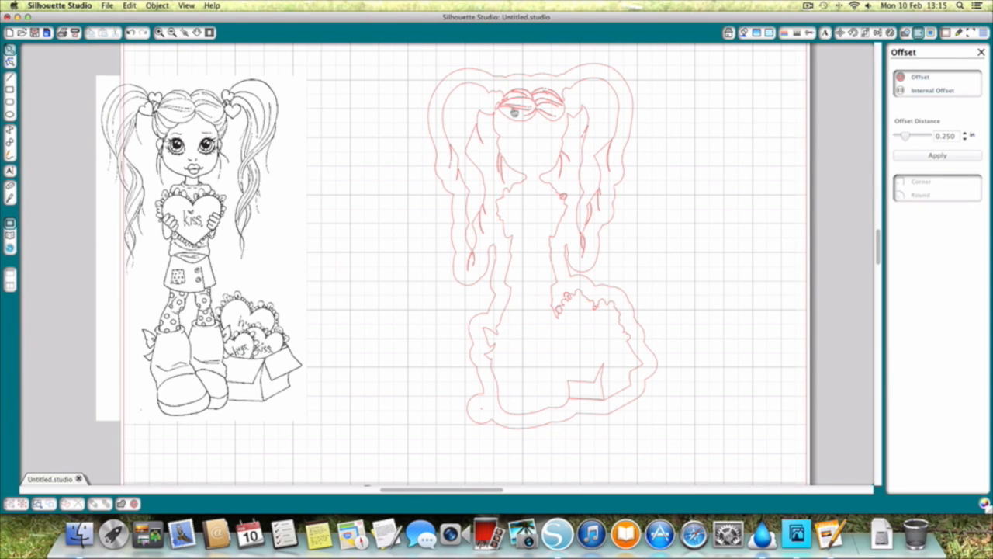
- Move the original traced outline off the page beyond its right edge, leaving only the offset outline on the page
mouse_move(519, 118)
left_mouse_down()
mouse_move(390, 132)
mouse_move(256, 210)
mouse_move(163, 147)
left_mouse_up()
mouse_move(991, 276)
left_mouse_down()
mouse_move(802, 190)
mouse_move(676, 147)
mouse_move(657, 128)
mouse_move(804, 95)
left_mouse_up()
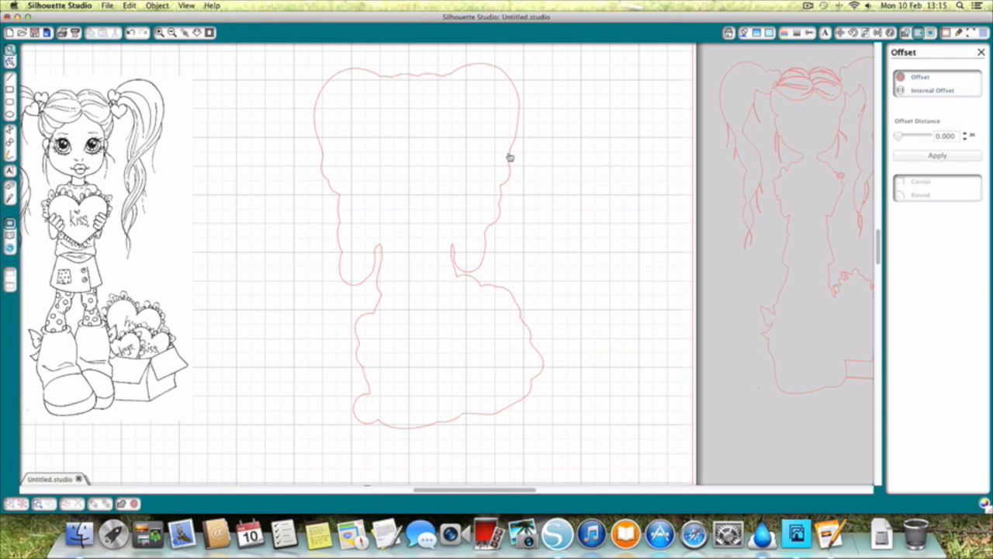
scroll(510, 158, "left", 5)
scroll(510, 157, "left", 1)
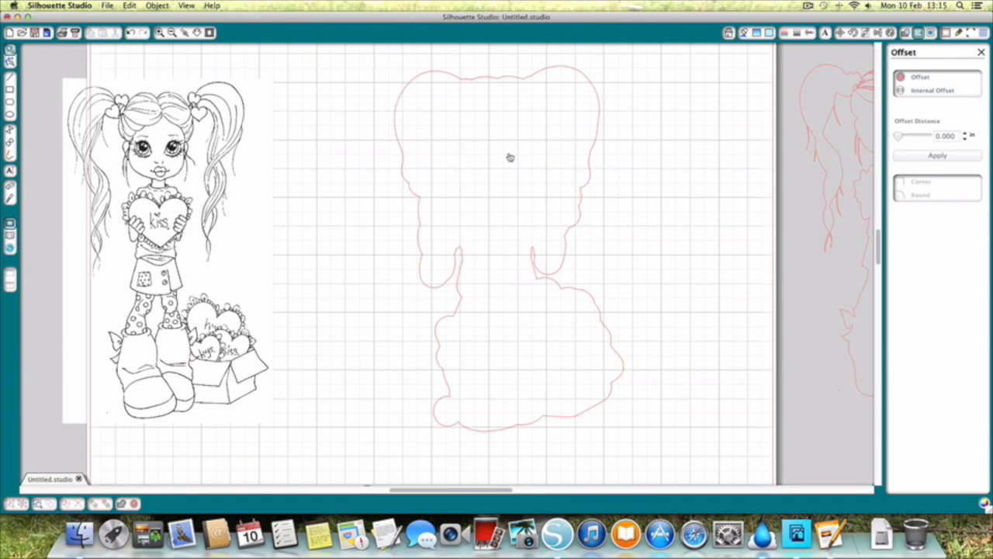
- Move the girl image into the offset outline so that an even border surrounds the drawing
left_click(508, 81)
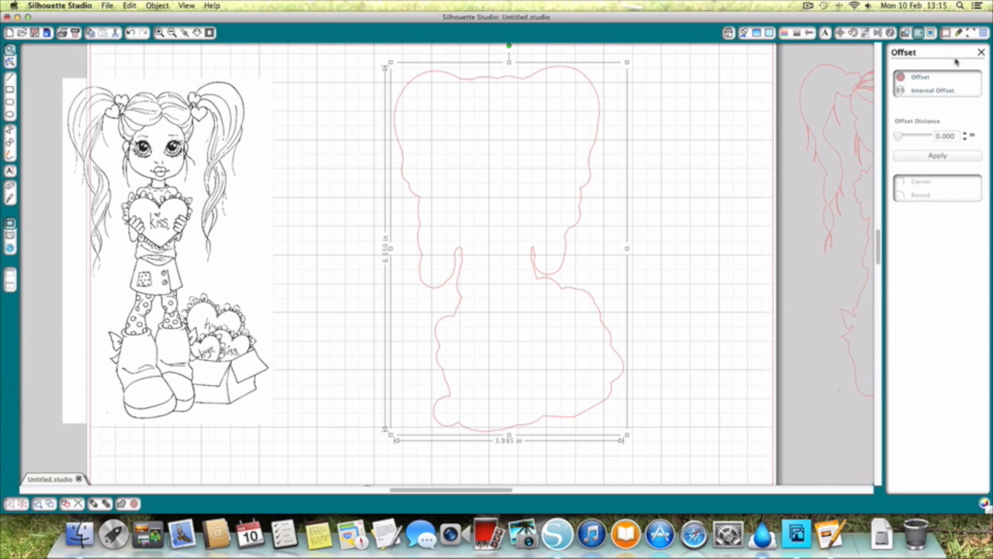
left_click(318, 151)
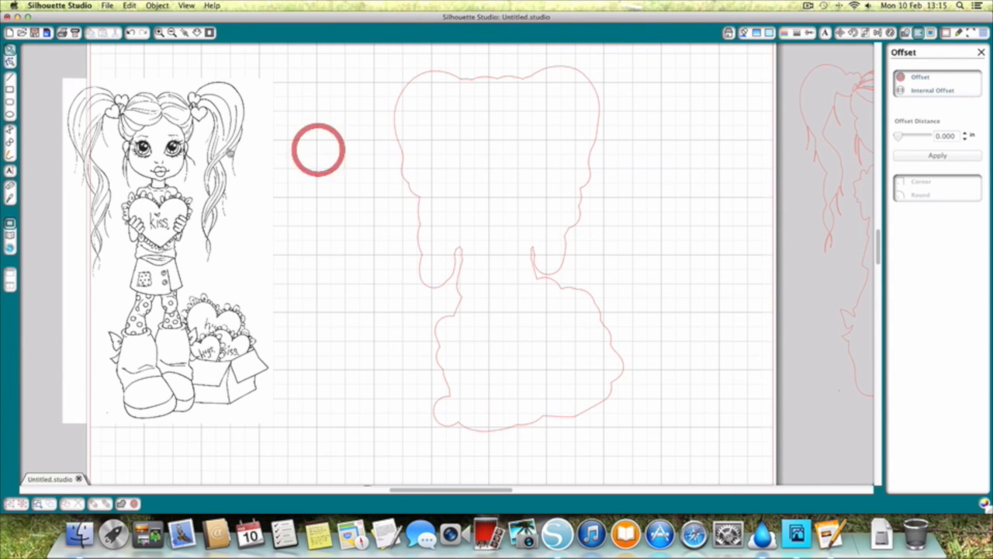
left_click_drag(229, 149, 570, 149)
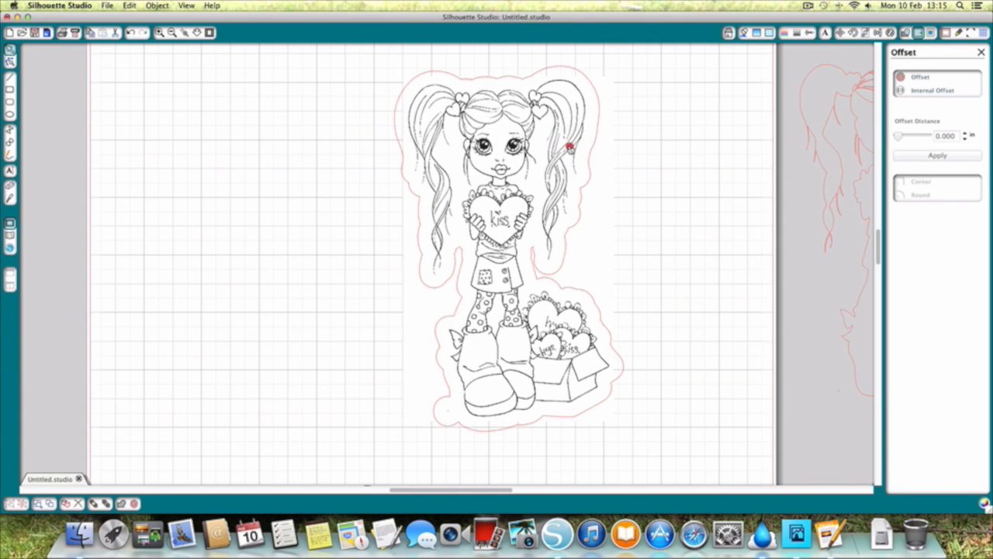
left_click_drag(570, 147, 570, 147)
left_click(682, 140)
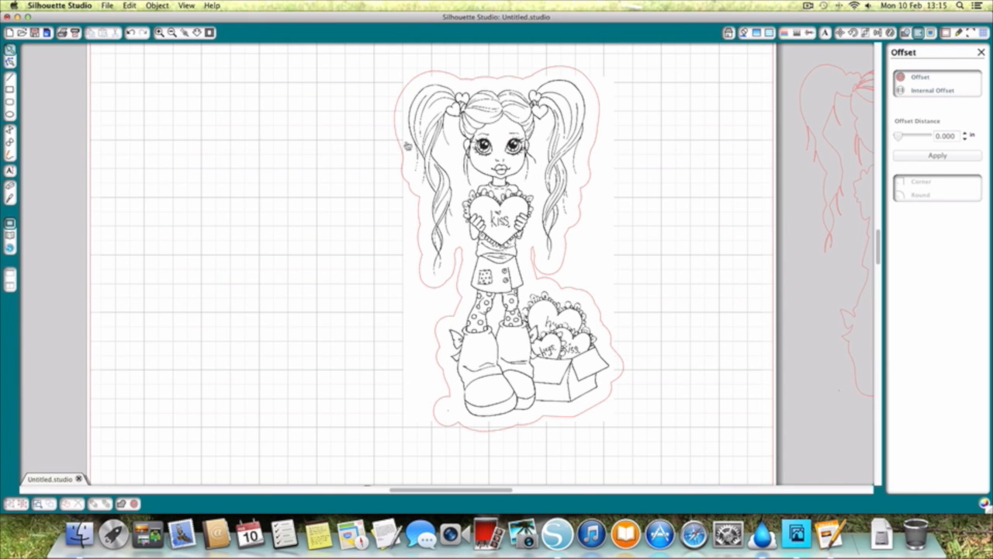
- Compare the extents of the offset outline and the girl image by selecting each one
left_click(489, 64)
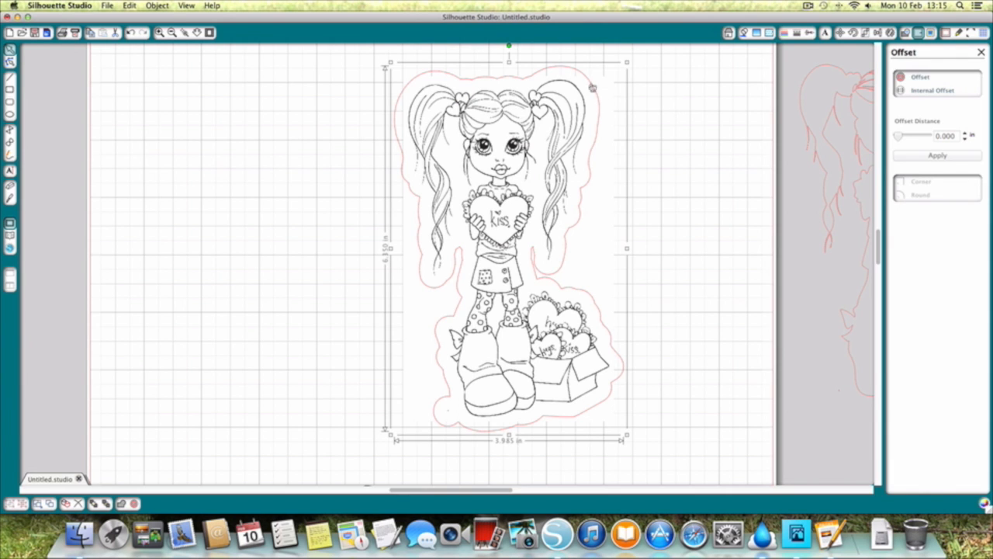
left_click(672, 113)
left_click(499, 94)
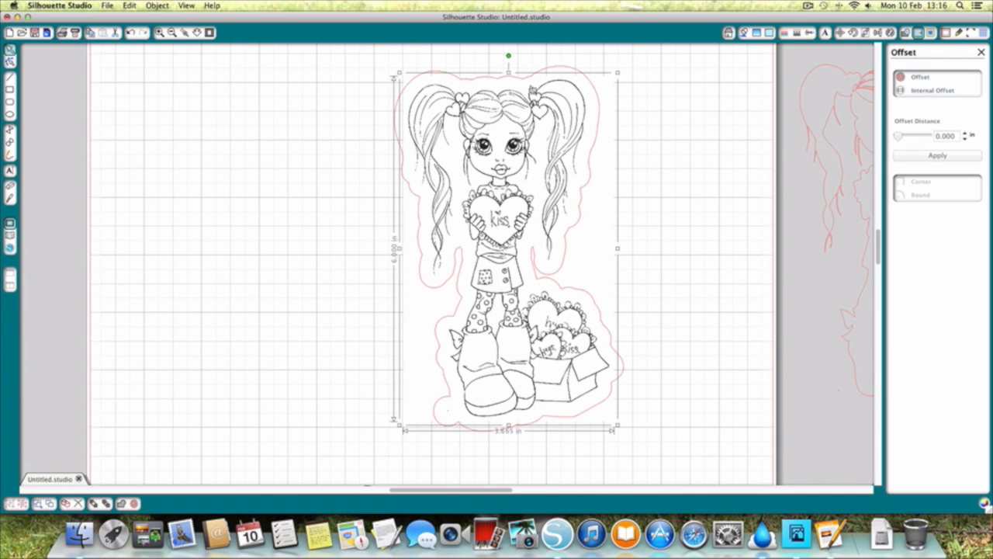
- Create an internal offset of the outer cut line with round corners and raise its distance to 0.195 in
left_click(560, 69)
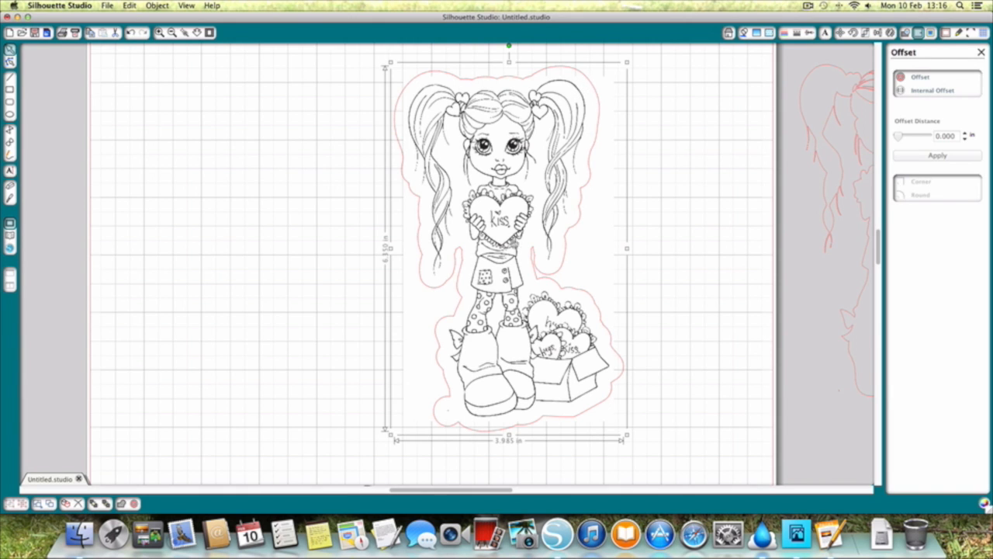
left_click(912, 91)
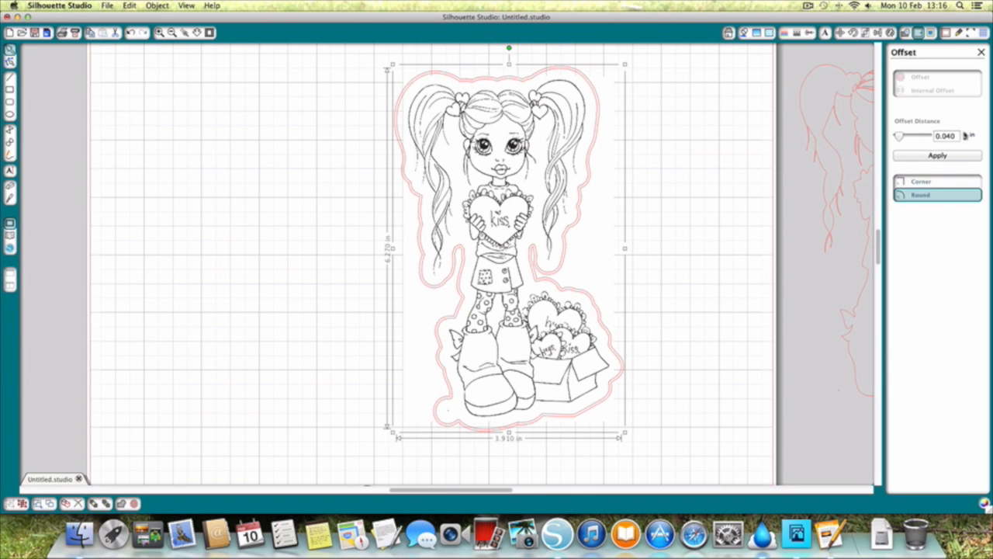
left_click(965, 139)
left_click(965, 139)
left_click(965, 139)
left_click(965, 133)
left_click(966, 133)
left_click(965, 133)
left_click(966, 132)
left_click(965, 132)
left_click(965, 132)
left_click(965, 133)
left_click(965, 133)
left_click(965, 133)
left_click(965, 133)
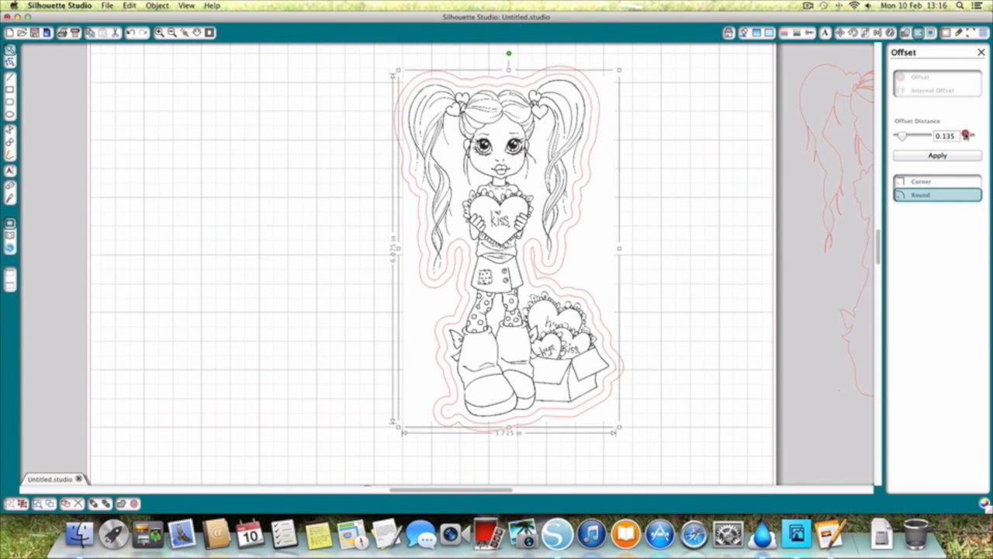
left_click(965, 133)
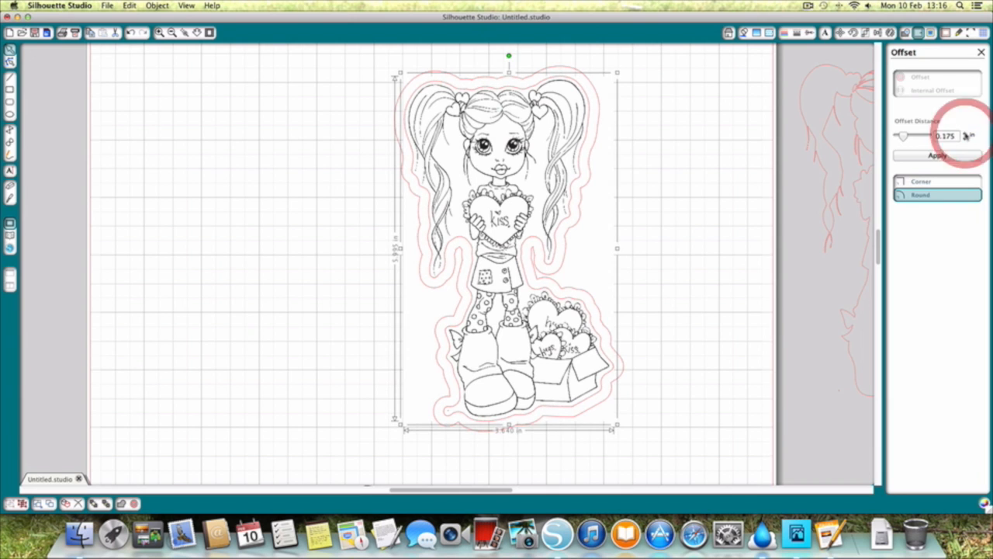
left_click(966, 133)
left_click(965, 134)
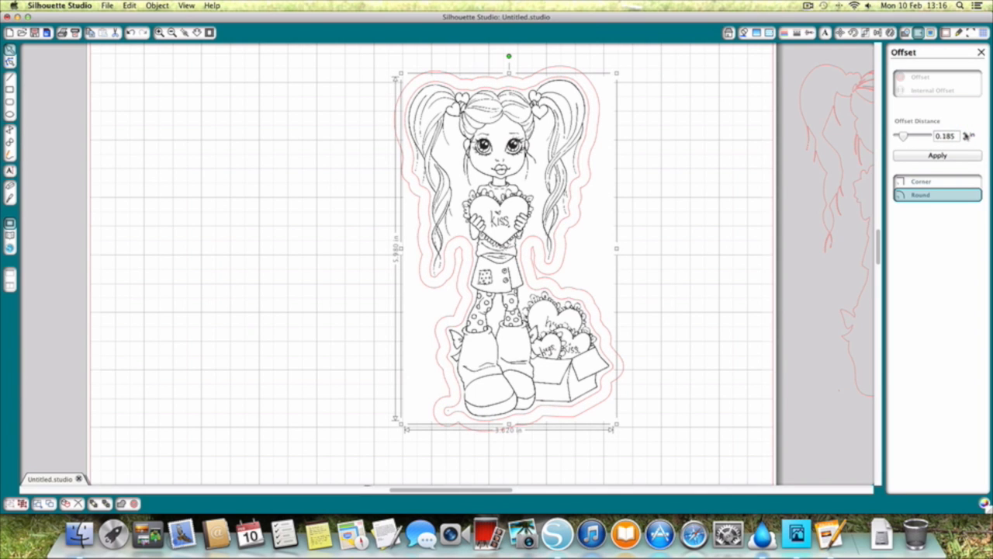
left_click(966, 133)
left_click(965, 133)
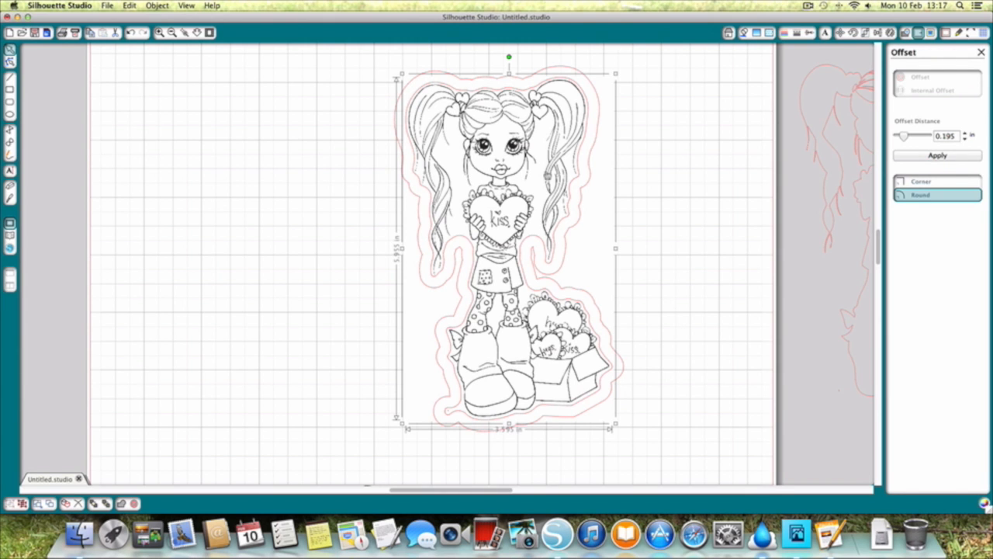
- Reduce the internal offset distance to 0.150 in so the inner line leaves more room around the hair
left_click(966, 140)
left_click(966, 141)
left_click(966, 140)
left_click(966, 140)
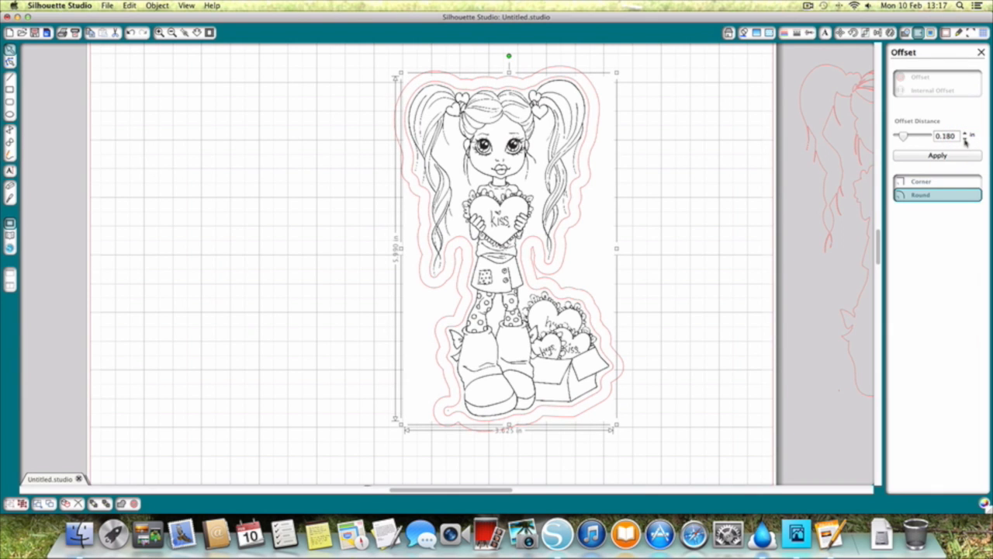
left_click(966, 140)
left_click(966, 141)
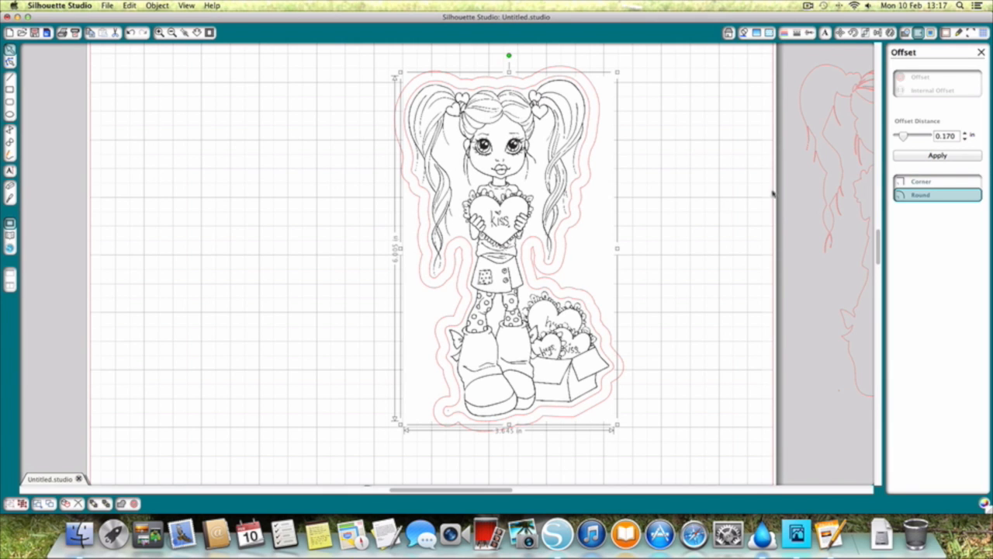
left_click(964, 140)
left_click(964, 140)
left_click(964, 140)
left_click(964, 140)
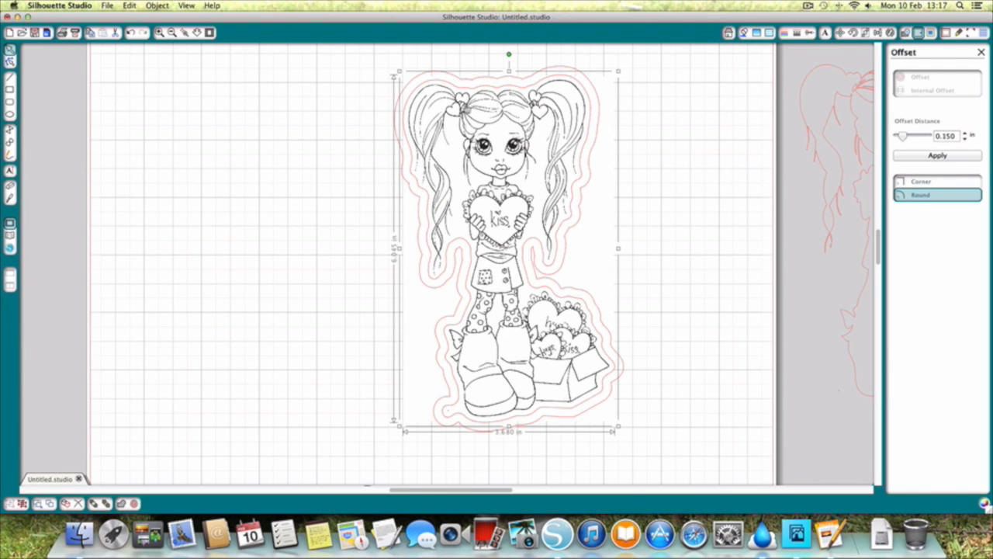
- Delete the outer offset line, keeping only the inner cut line around the girl
left_click(675, 188)
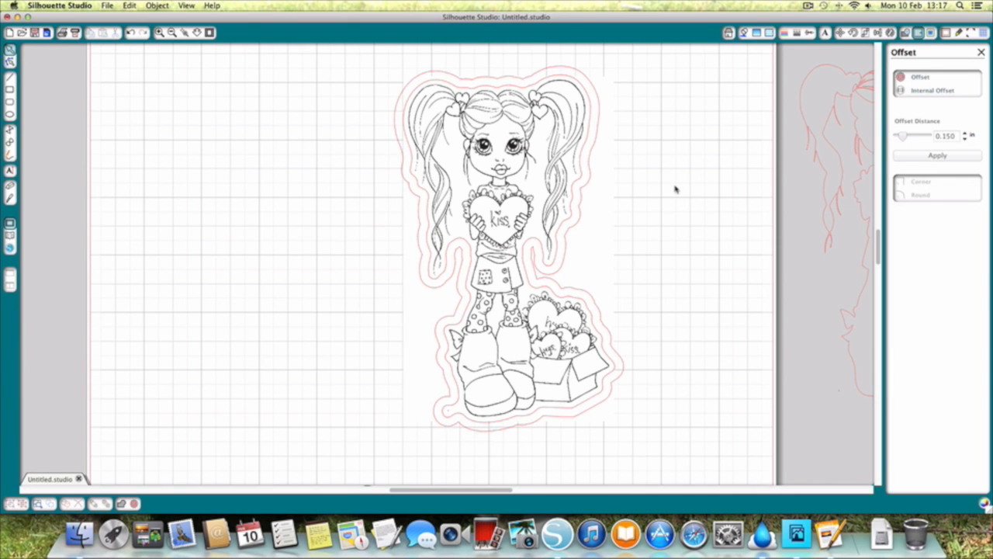
left_click(579, 73)
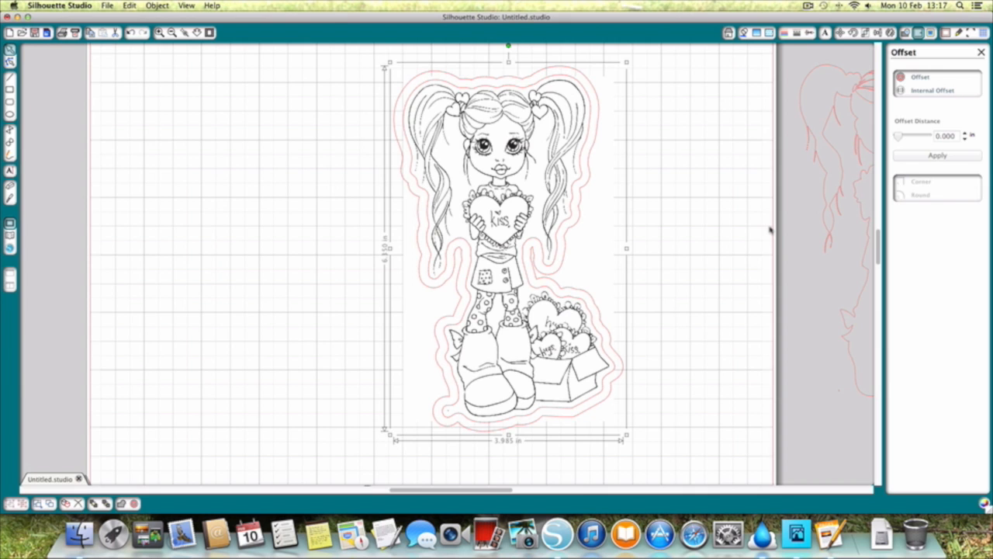
key("BackSpace")
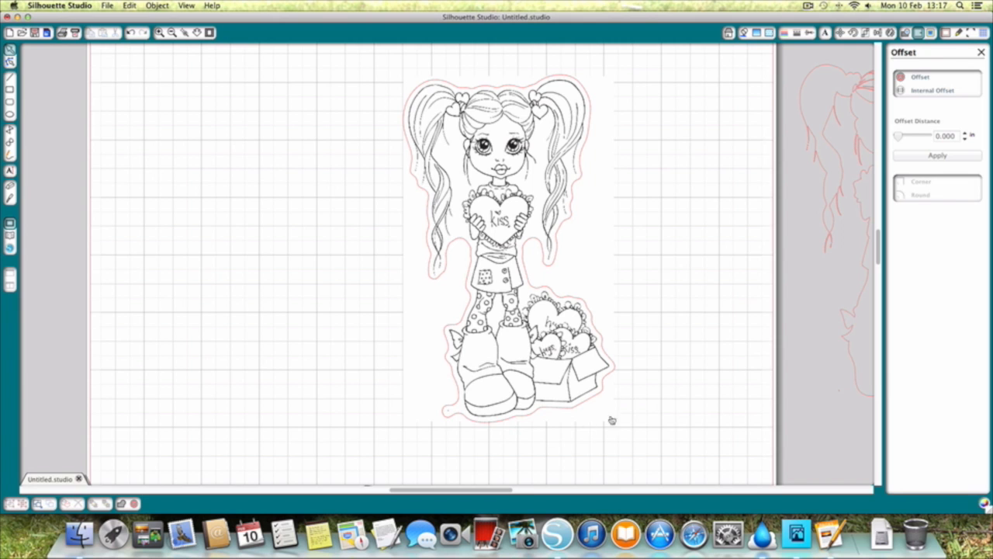
- Group the girl image with its cut line, move it to the page's upper-left area, and place the traced outline beside it
left_click_drag(381, 79, 504, 436)
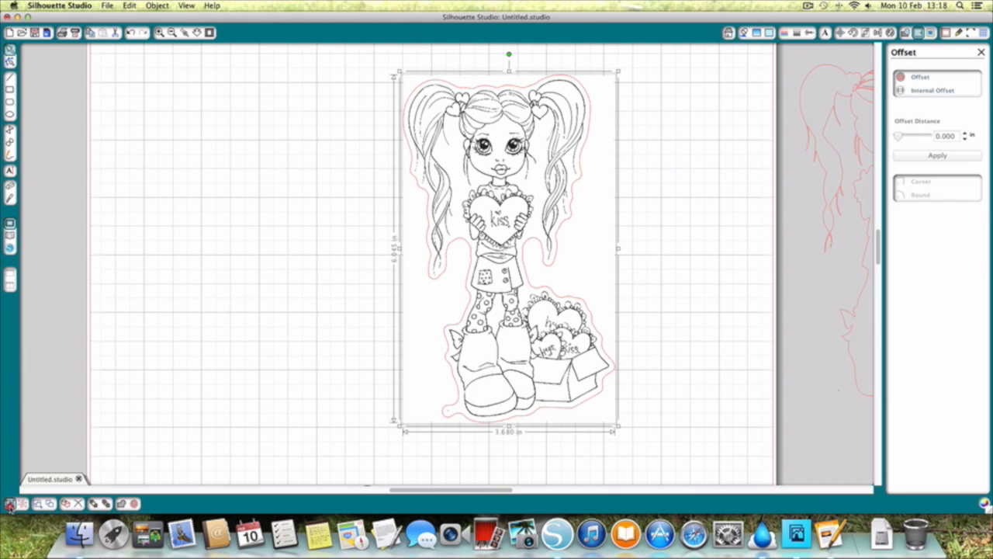
left_click_drag(459, 259, 185, 215)
scroll(382, 247, "up", 4)
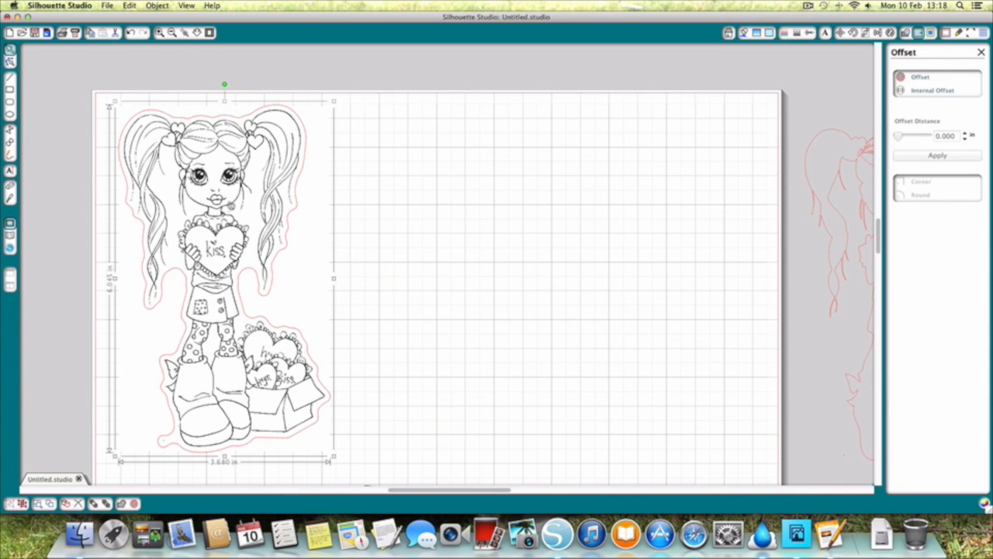
left_click(868, 202)
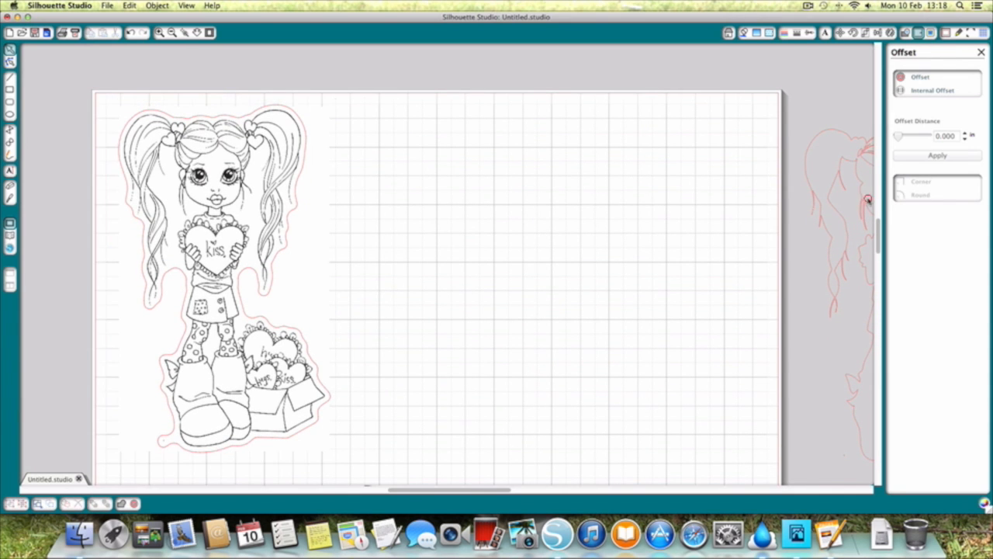
left_click_drag(857, 198, 493, 212)
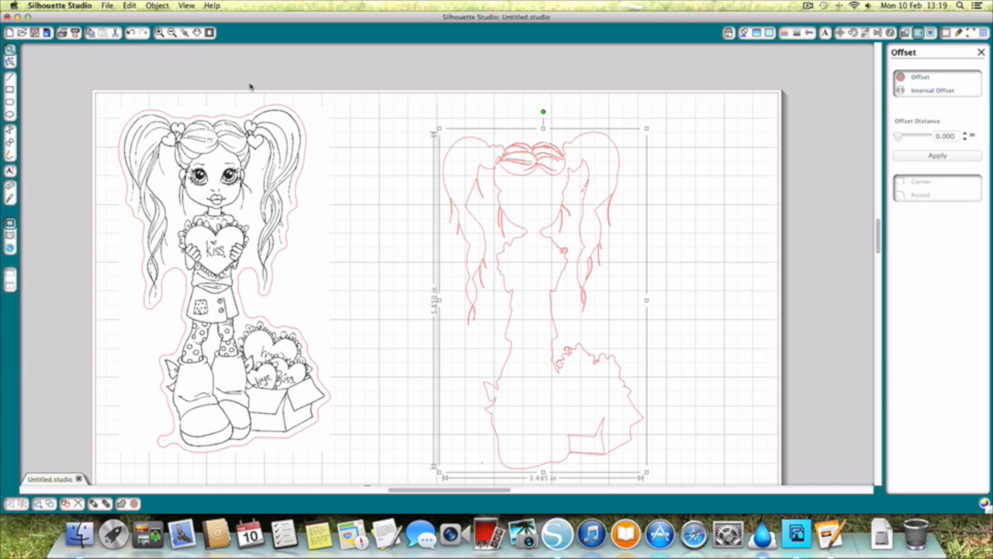
- Open the traced outline for point editing at the gaps in the hair line on the crown of the head
left_click(160, 31)
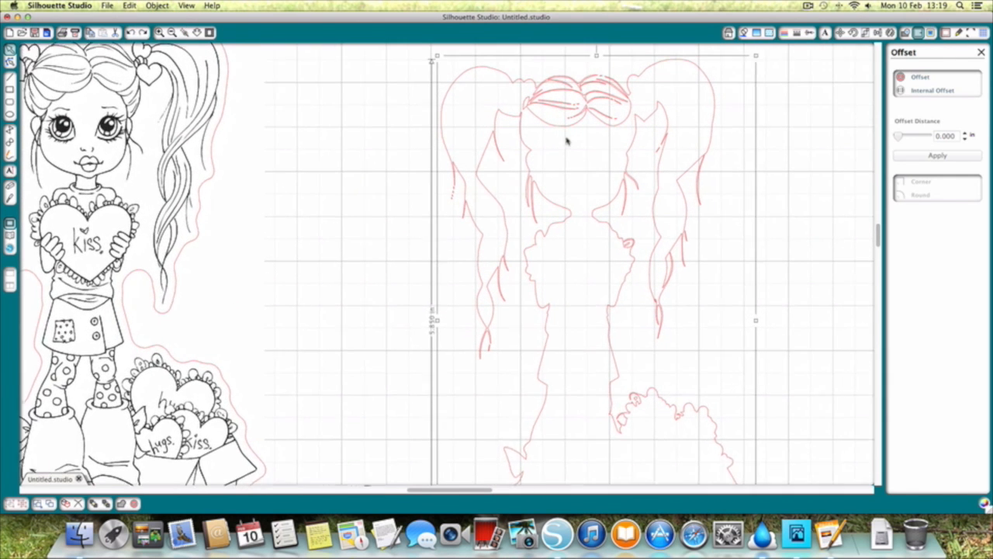
left_click(161, 34)
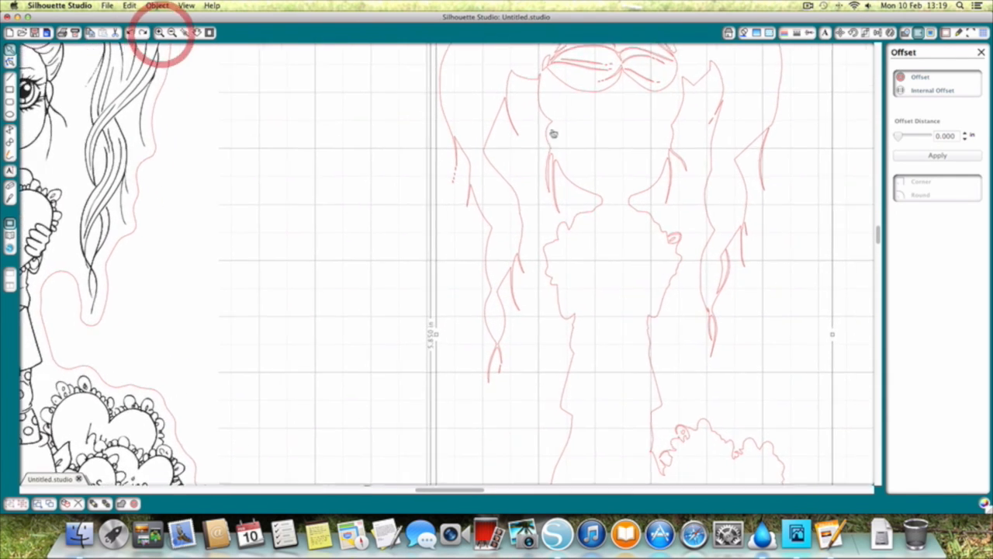
left_click_drag(588, 141, 483, 344)
scroll(655, 341, "right", 3)
scroll(656, 341, "right", 2)
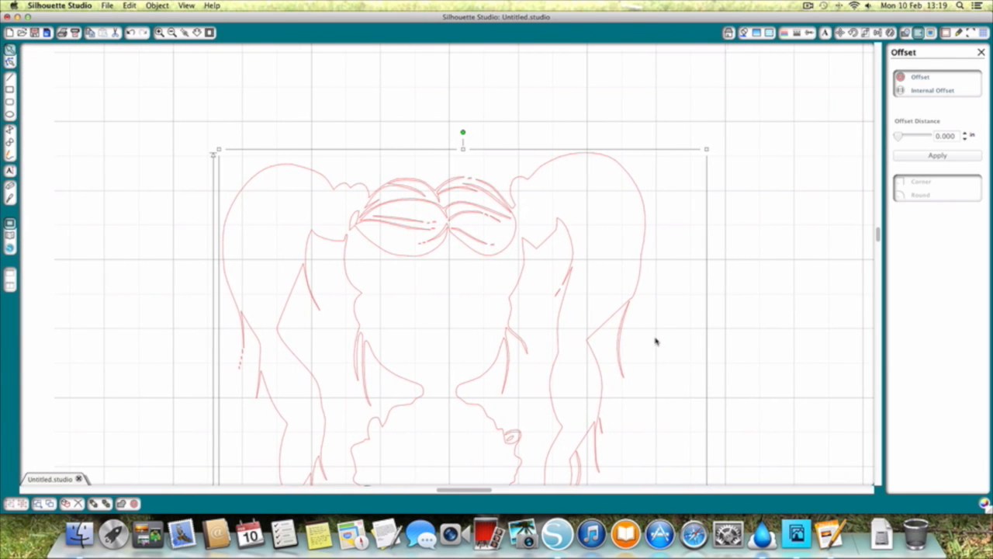
left_click(159, 32)
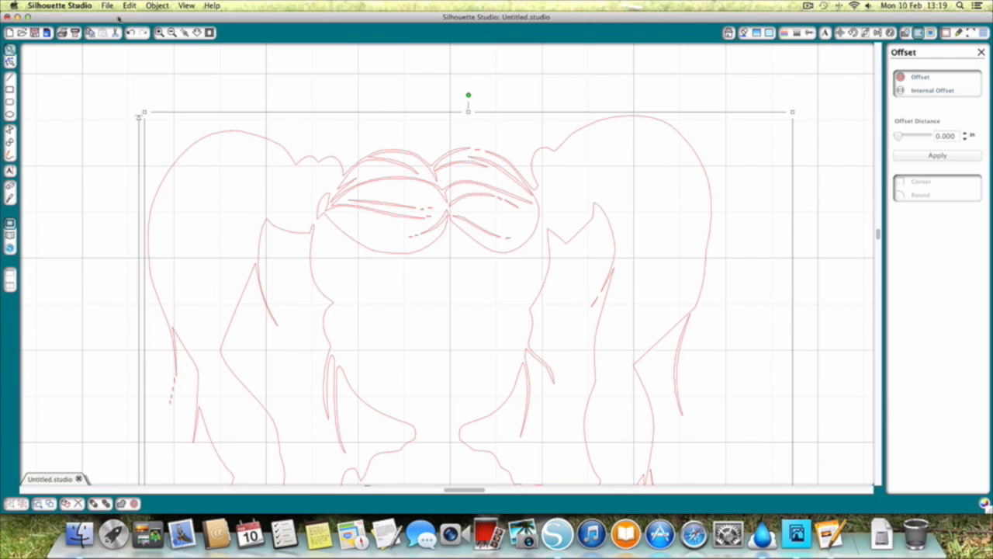
left_click(160, 34)
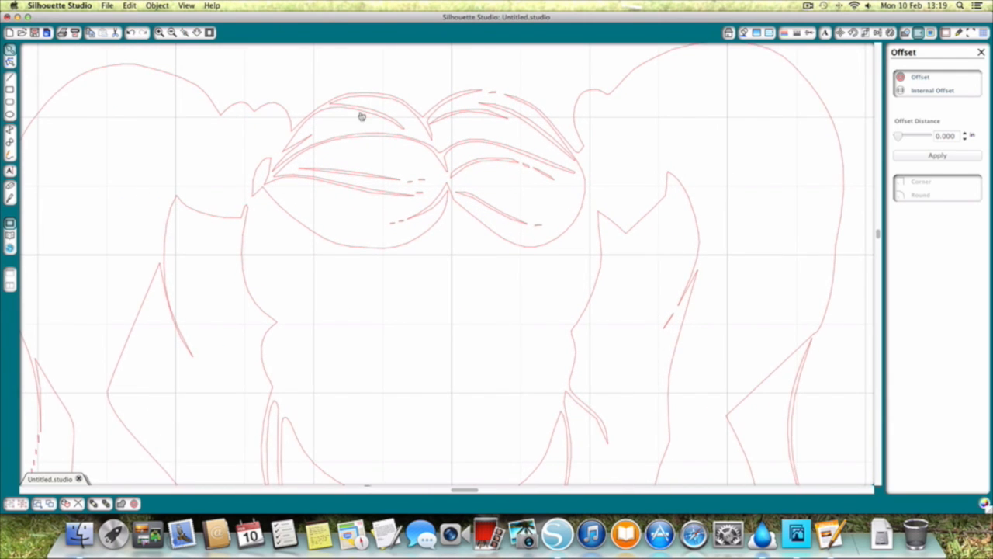
scroll(361, 117, "up", 3)
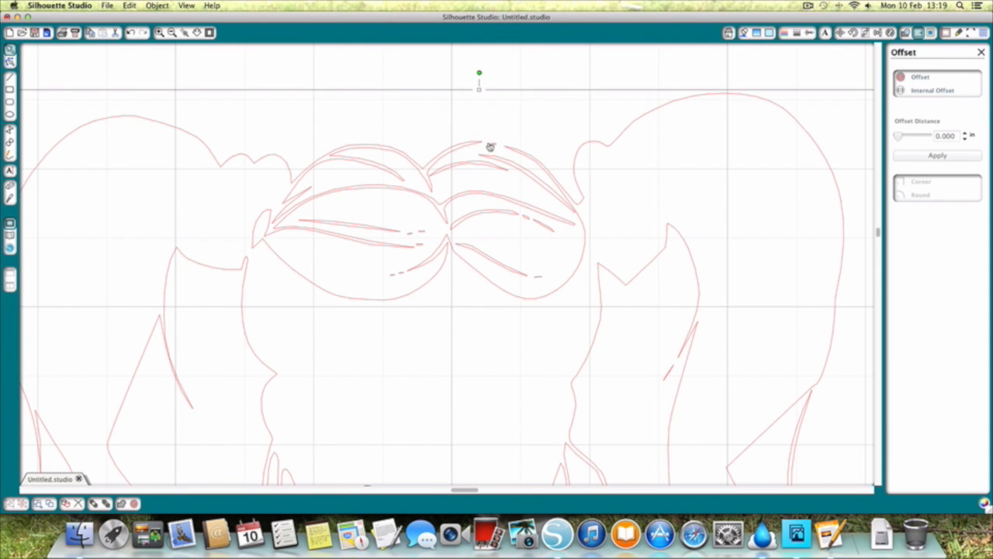
left_click(159, 31)
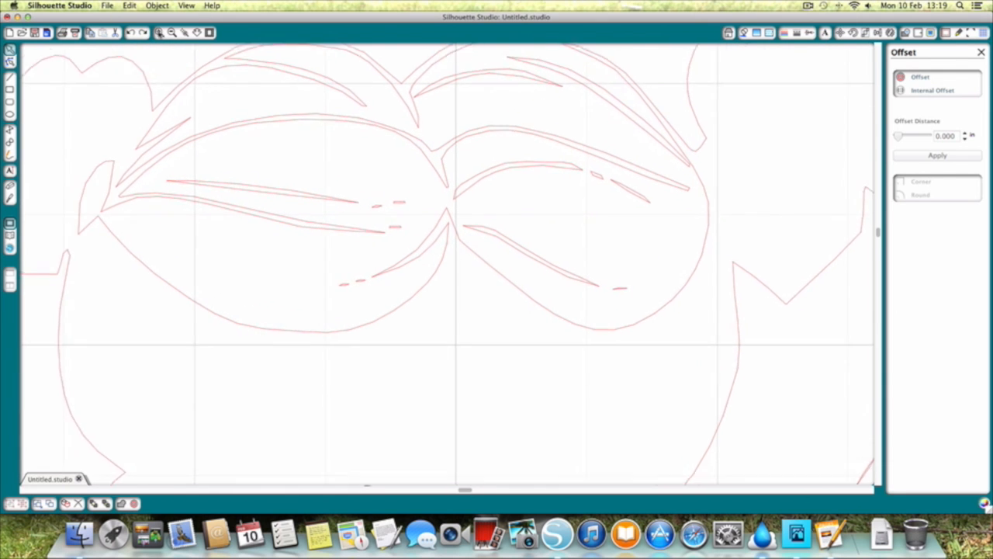
scroll(216, 67, "up", 5)
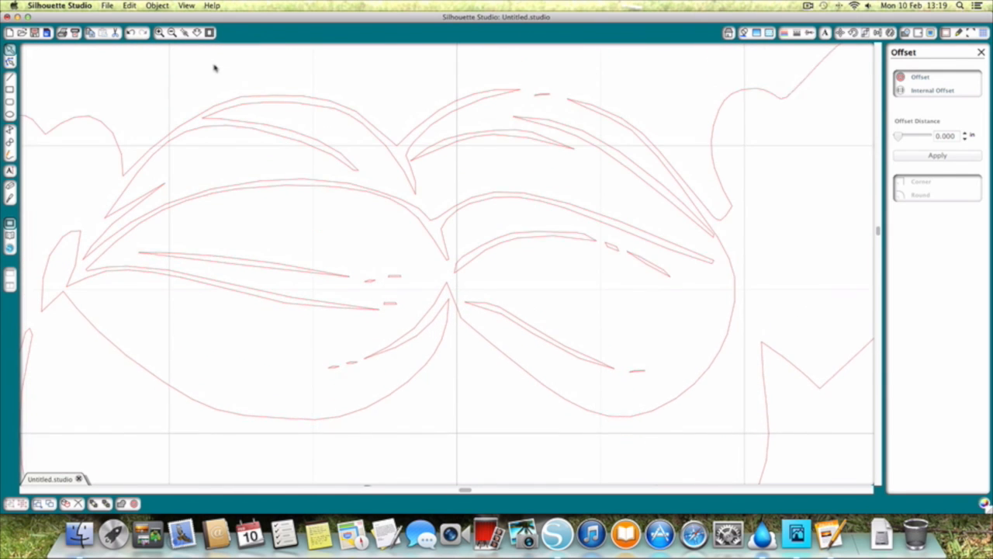
left_click(159, 32)
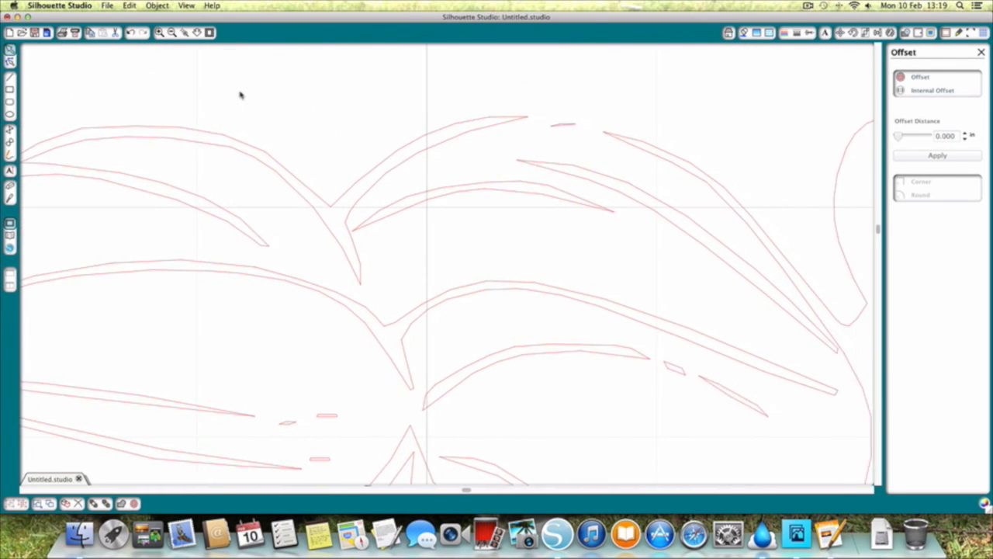
scroll(241, 95, "right", 3)
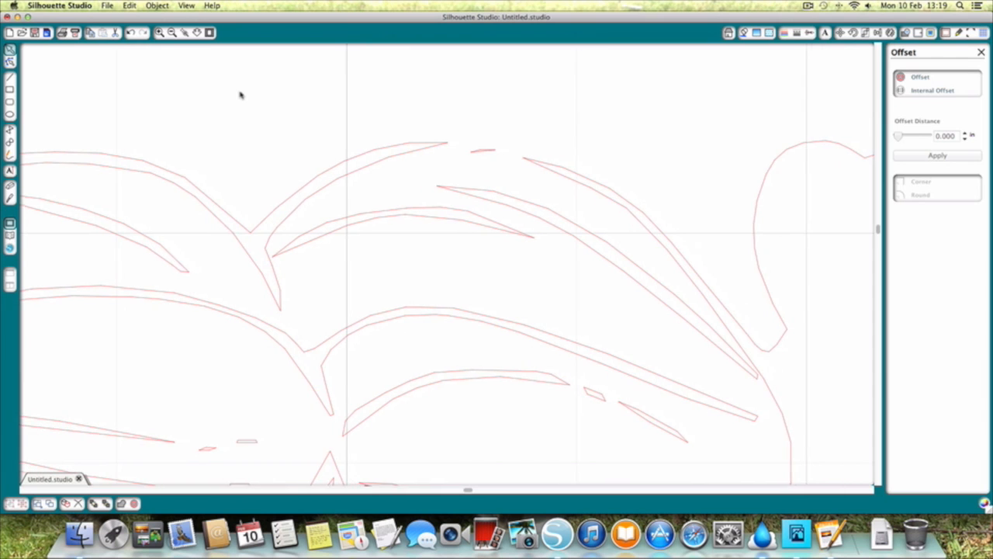
double_click(426, 146)
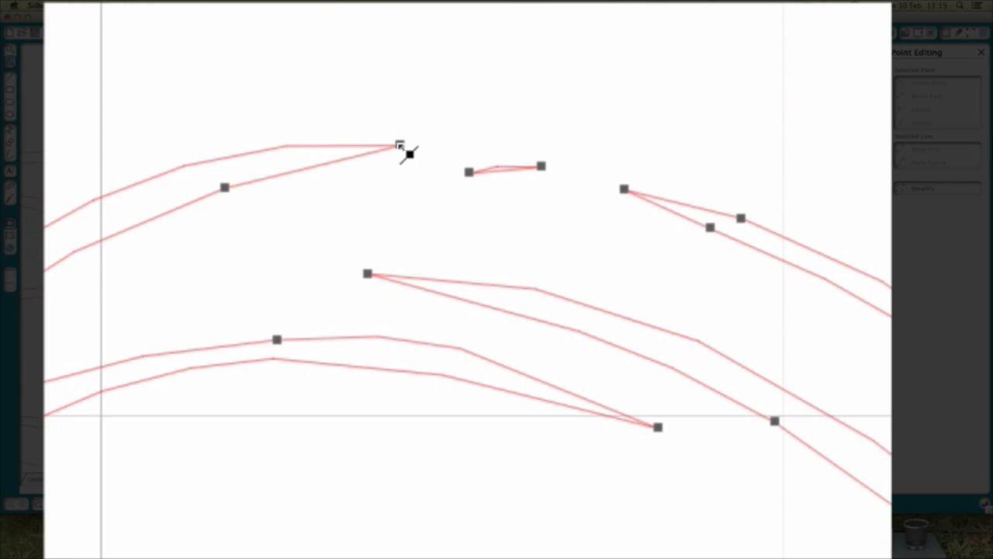
- Bridge the gap in the top hair line by stretching the small fragment's end points to the strands on either side
left_click_drag(401, 147, 409, 145)
right_click(379, 133)
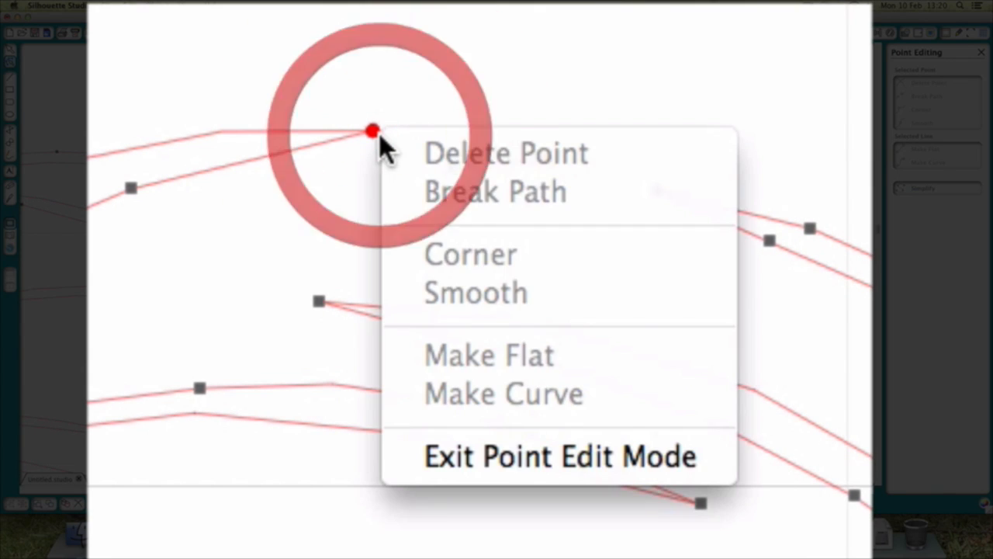
left_click(378, 134)
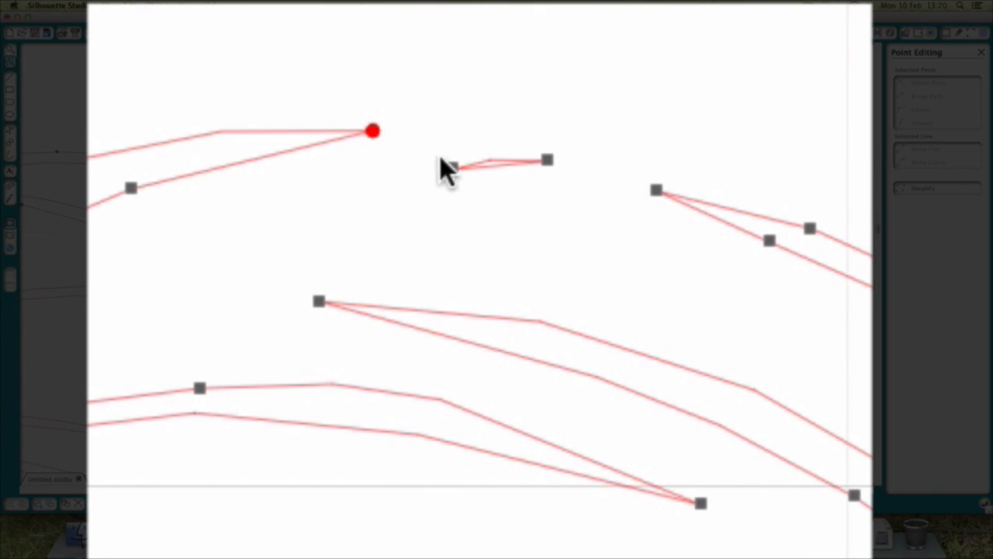
left_click(376, 132)
mouse_move(411, 137)
left_mouse_down()
mouse_move(449, 142)
mouse_move(393, 131)
left_mouse_up()
left_click_drag(452, 168, 372, 132)
left_click_drag(547, 161, 672, 194)
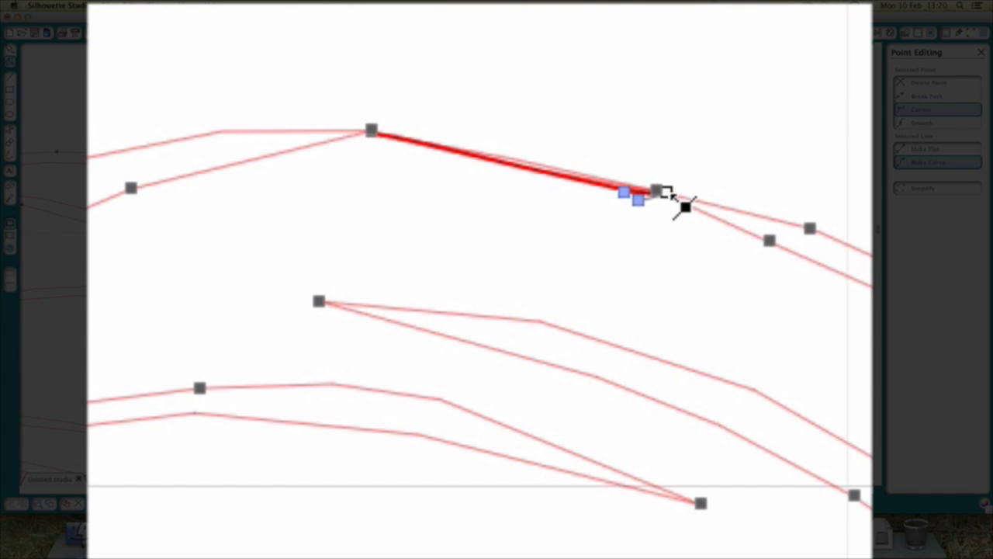
- Add points along the bridging piece's upper edge, shape it to follow the hair's curve, and exit point editing
left_click(531, 166)
left_click_drag(530, 165, 535, 147)
left_click(615, 168)
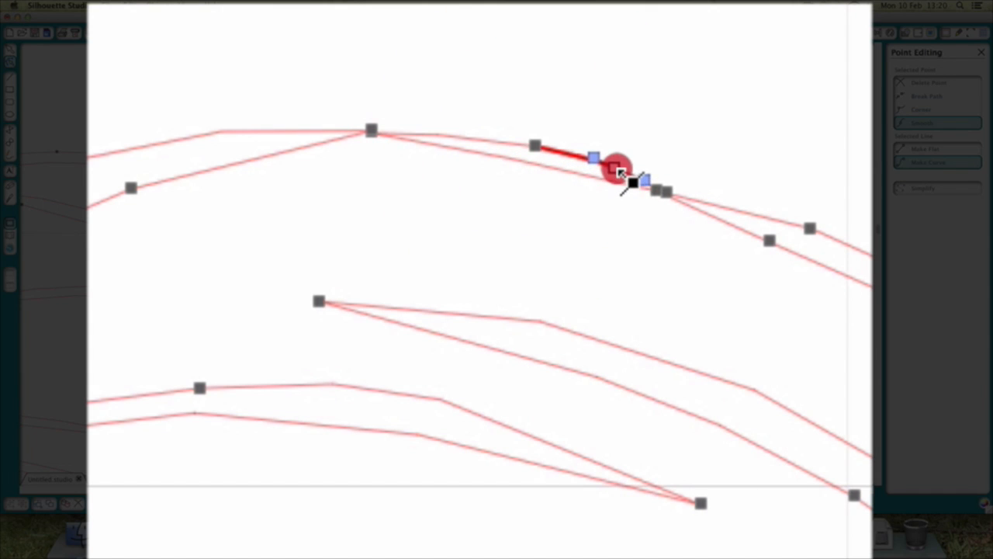
left_click(386, 131)
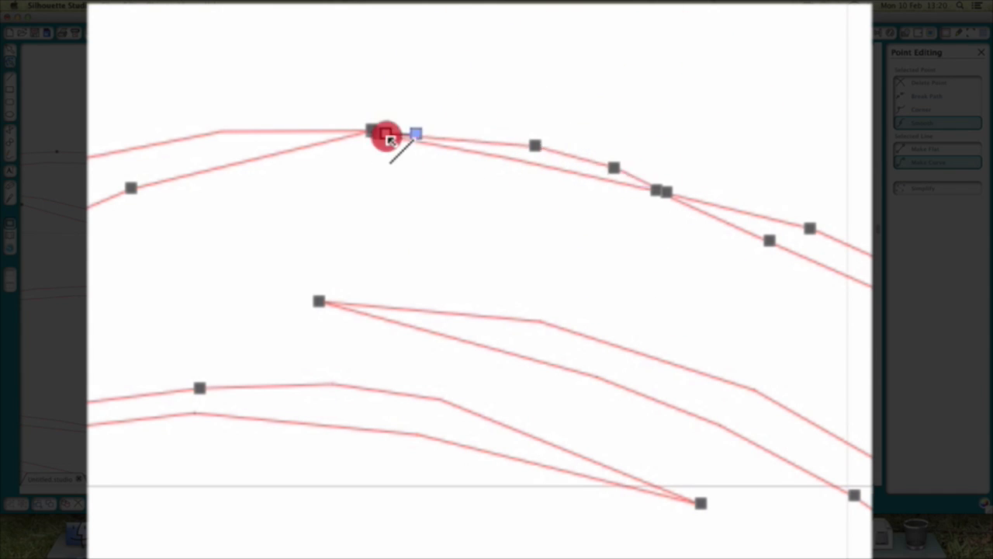
left_click(384, 131)
left_click_drag(386, 131, 370, 130)
left_click(365, 129)
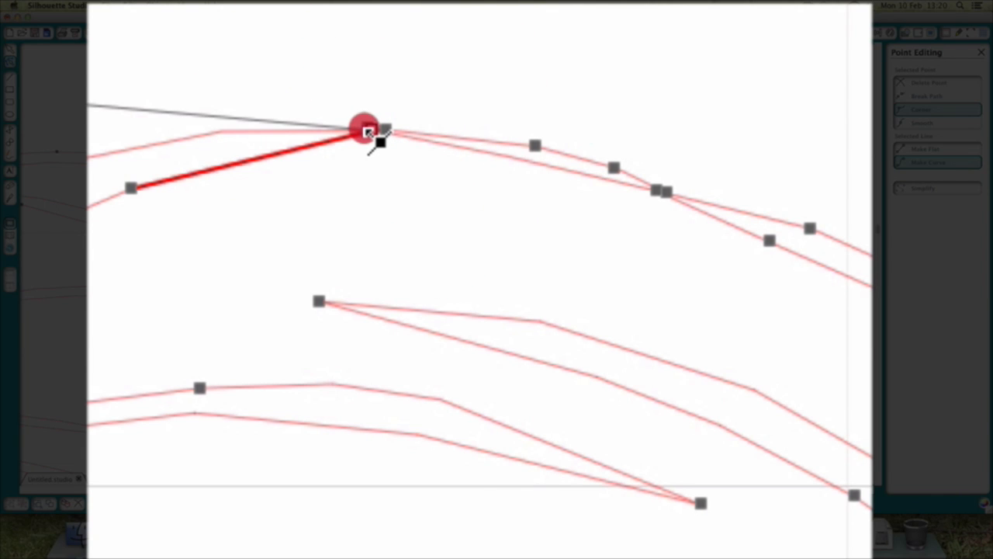
left_click(406, 150)
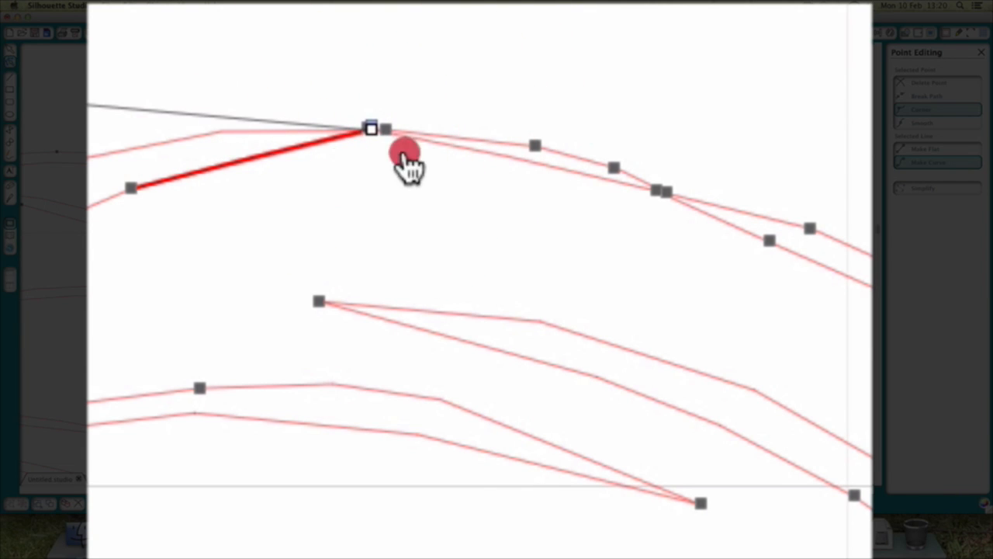
left_click(575, 47)
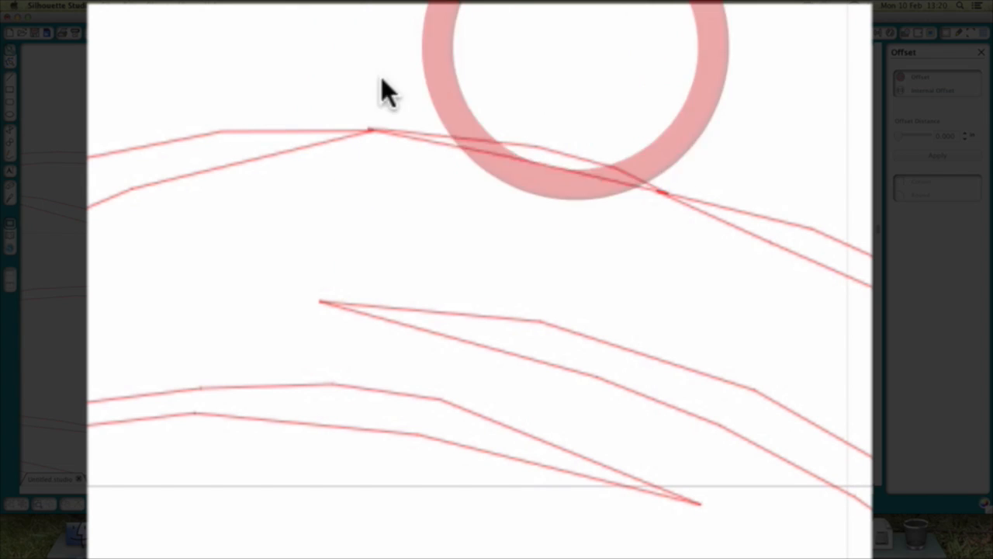
- Extend the tip of the left hair strand so it overlaps the start of the bridging piece, and exit point editing
left_click(376, 129)
mouse_move(379, 130)
left_mouse_down()
mouse_move(402, 134)
mouse_move(394, 129)
left_mouse_up()
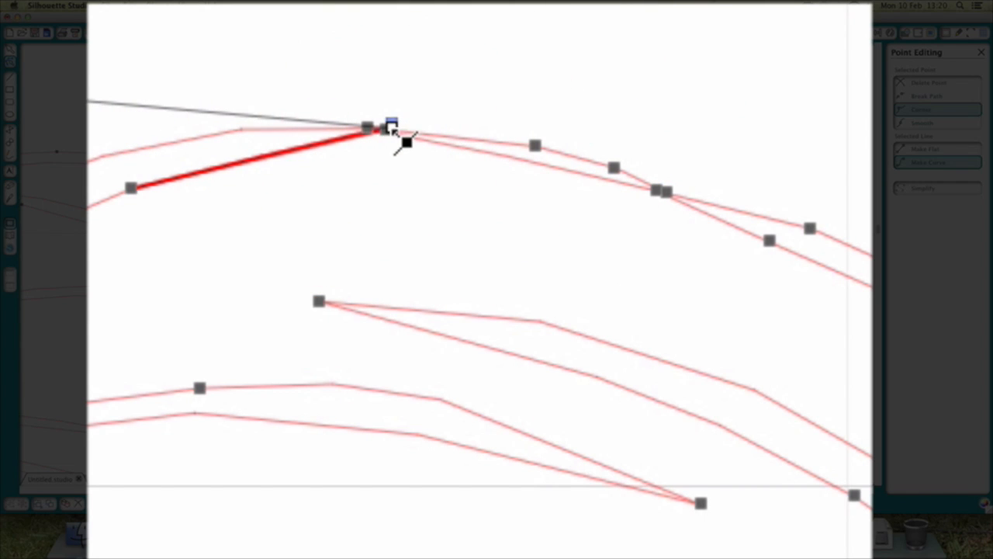
key("super+plus")
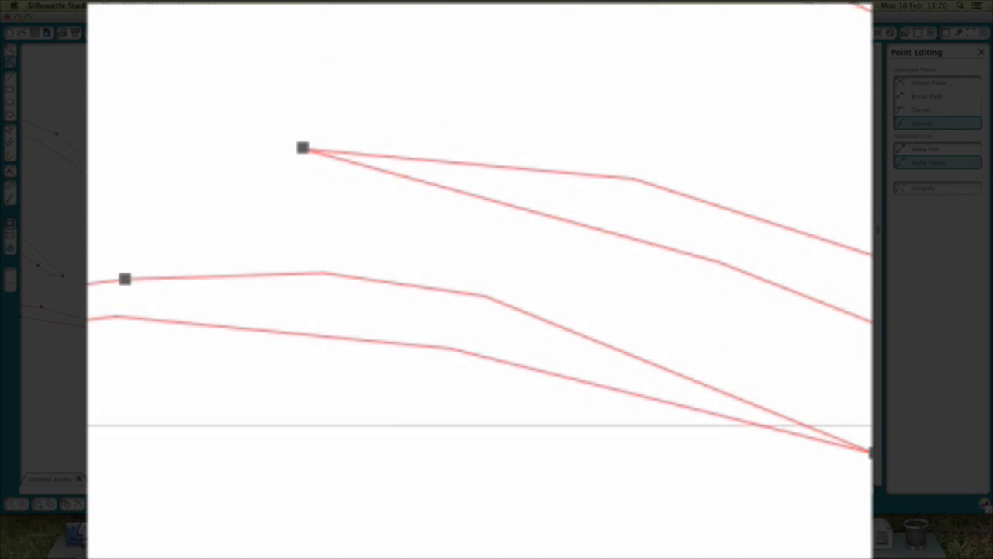
scroll(479, 280, "up", 5)
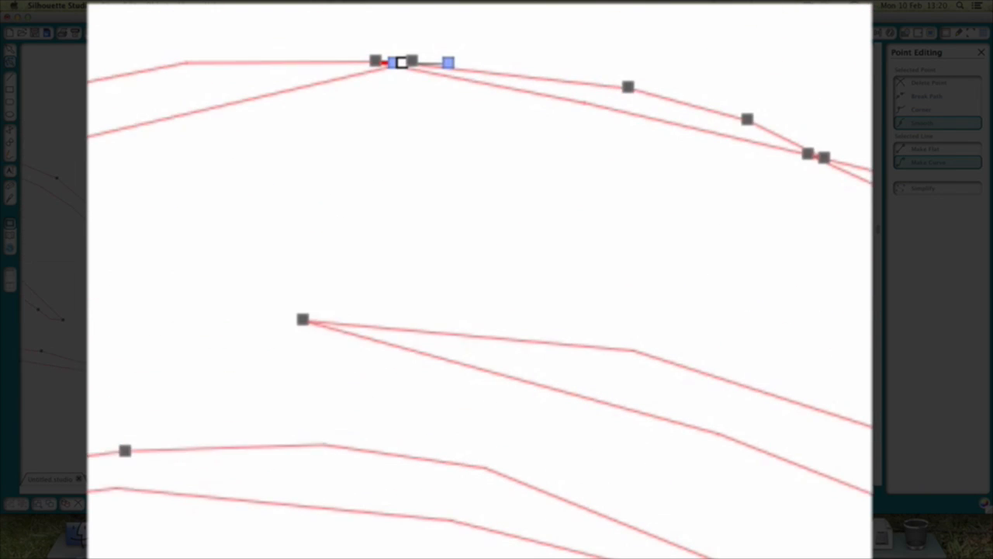
left_click(403, 101)
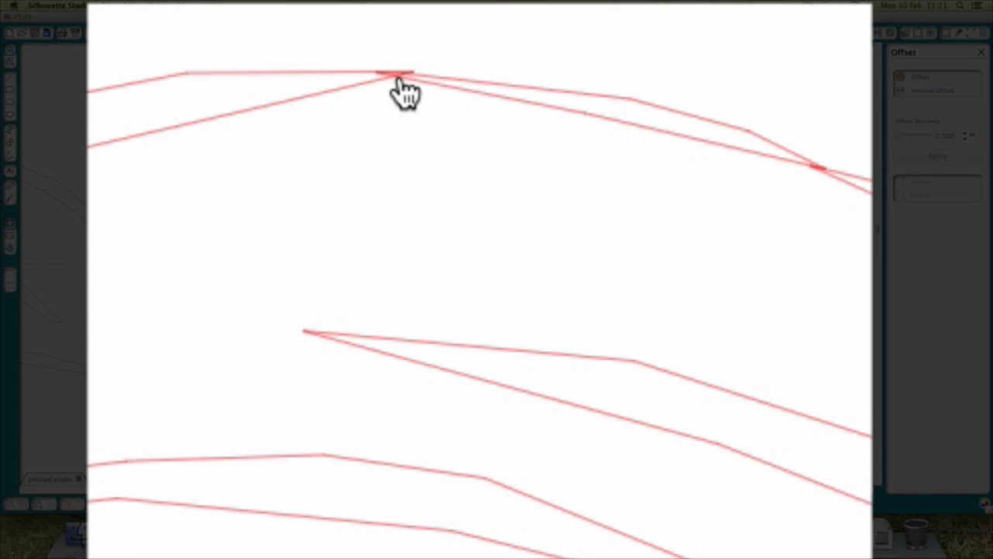
double_click(399, 75)
right_click(397, 72)
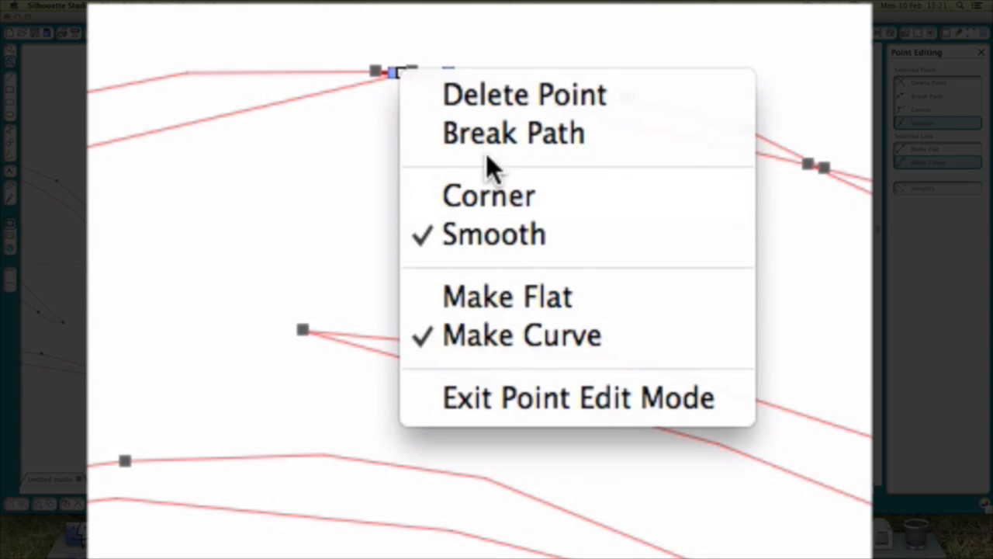
left_click(345, 130)
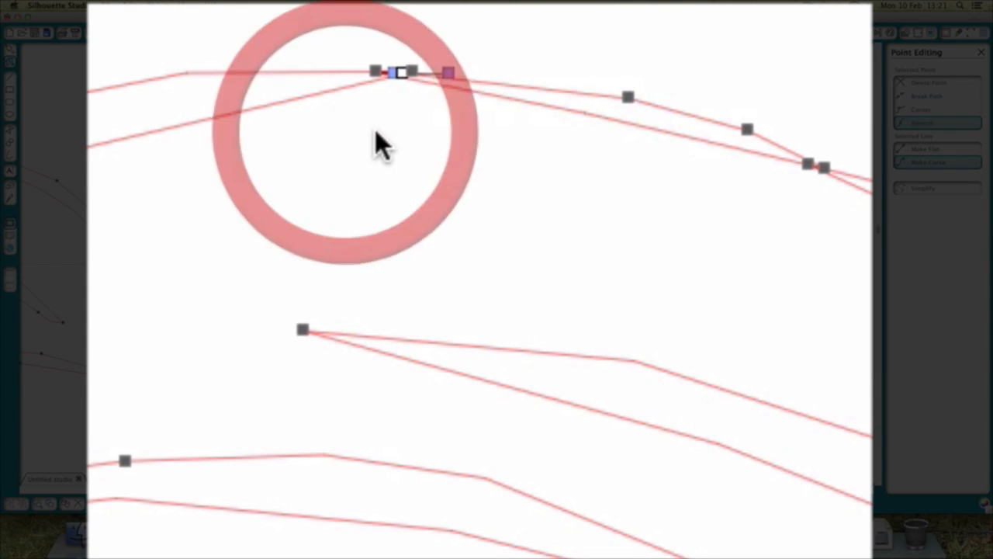
left_click(250, 14)
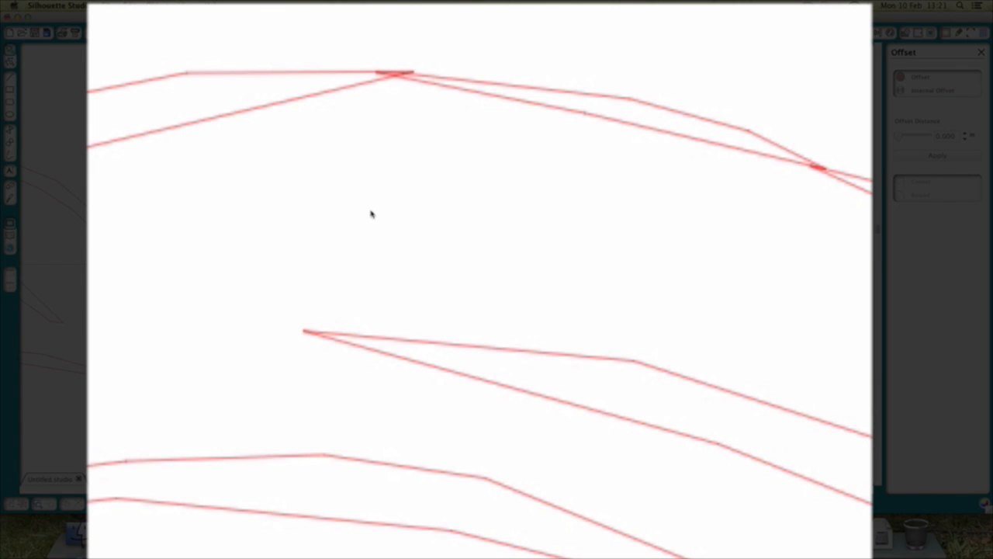
- Try to break the path at the middle overlapping point beside the left strand's tip, and pull that point down away from the strands
left_click(391, 80)
double_click(377, 86)
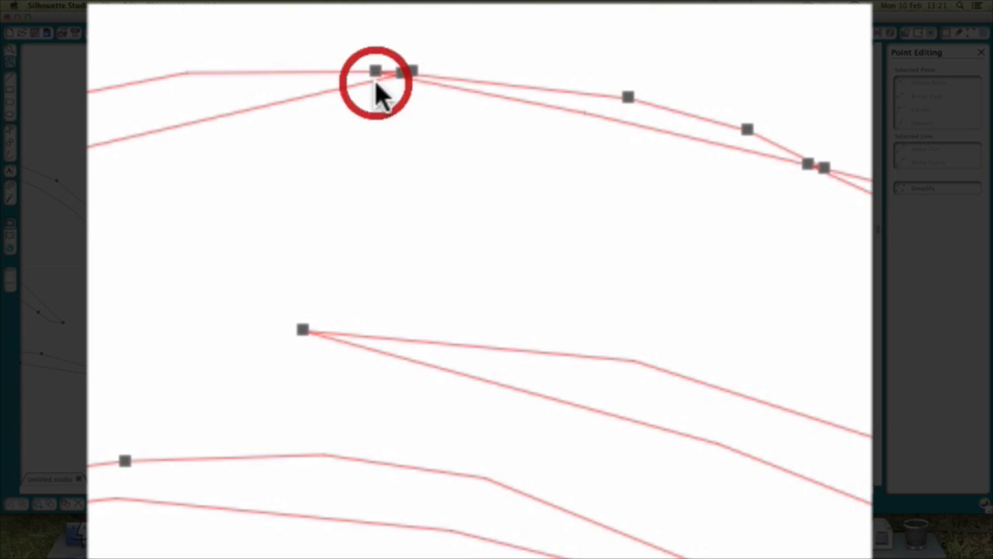
left_click(375, 81)
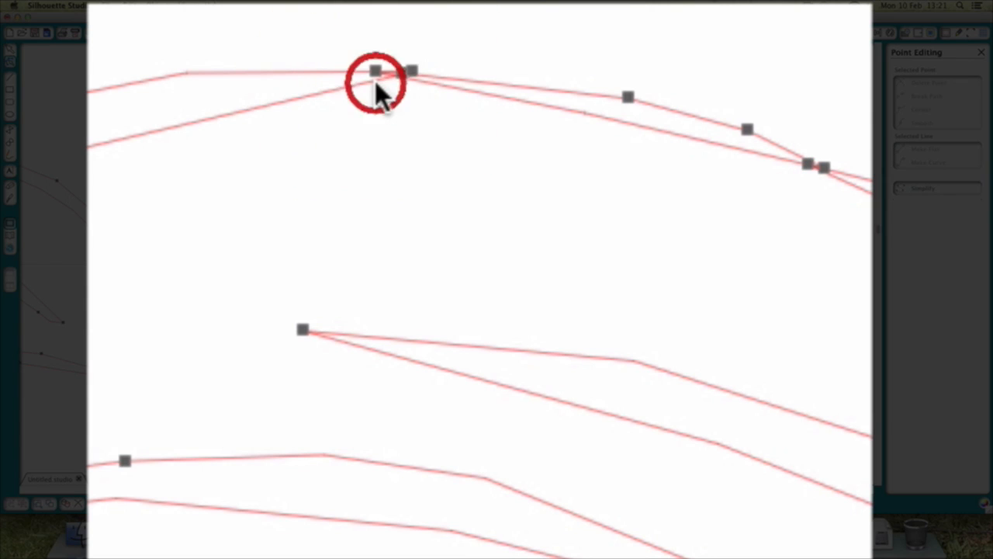
left_click(400, 74)
right_click(400, 75)
left_click(433, 133)
left_click(401, 78)
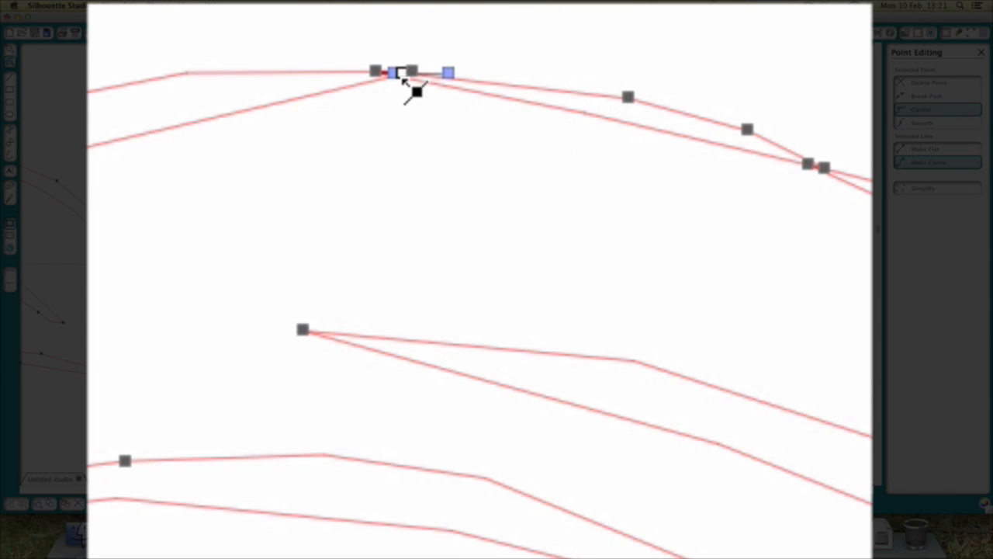
right_click(402, 75)
left_click(408, 120)
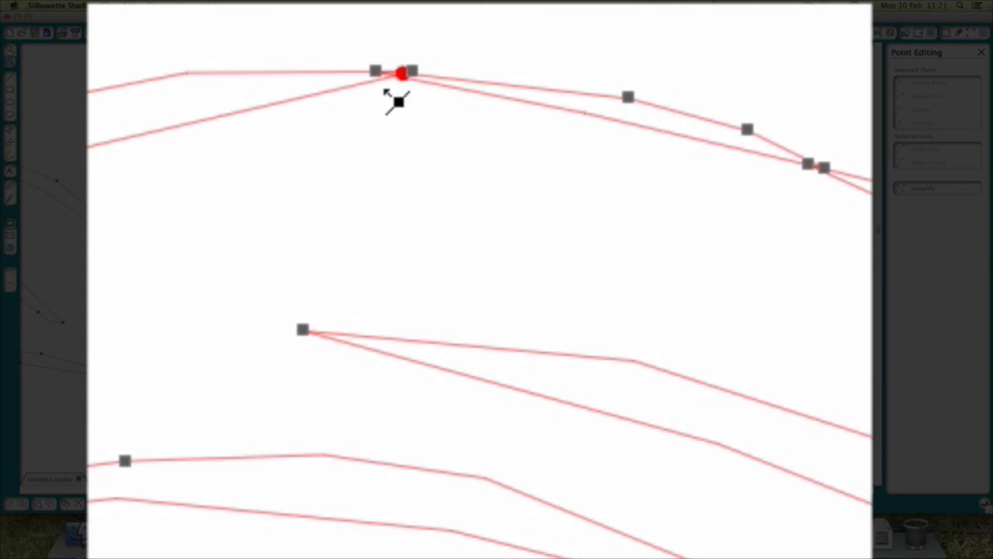
left_click_drag(382, 89, 389, 124)
left_click_drag(400, 89, 380, 160)
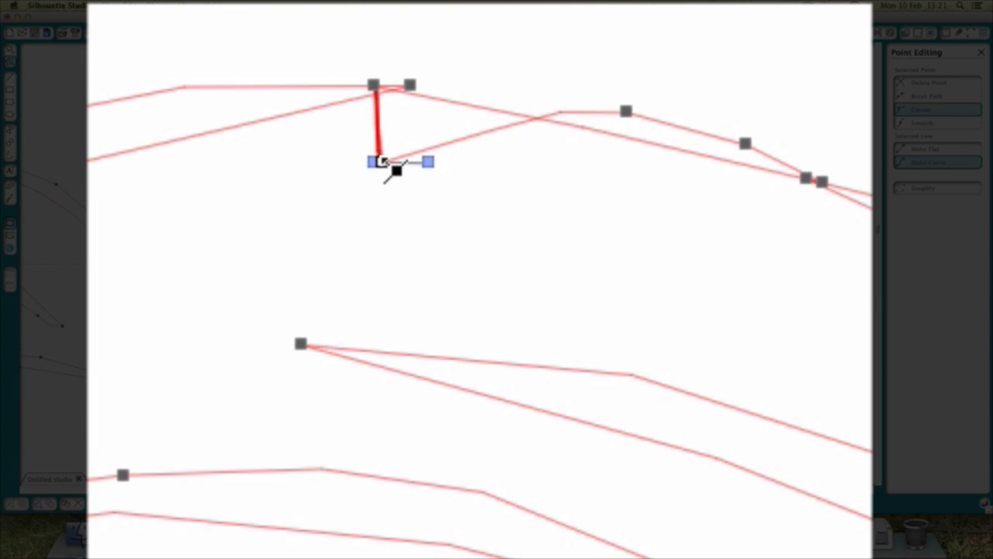
- Break the path at the pulled-down point below the strand tip and move the bridging piece's loose end away to the right
right_click(380, 157)
left_click(417, 220)
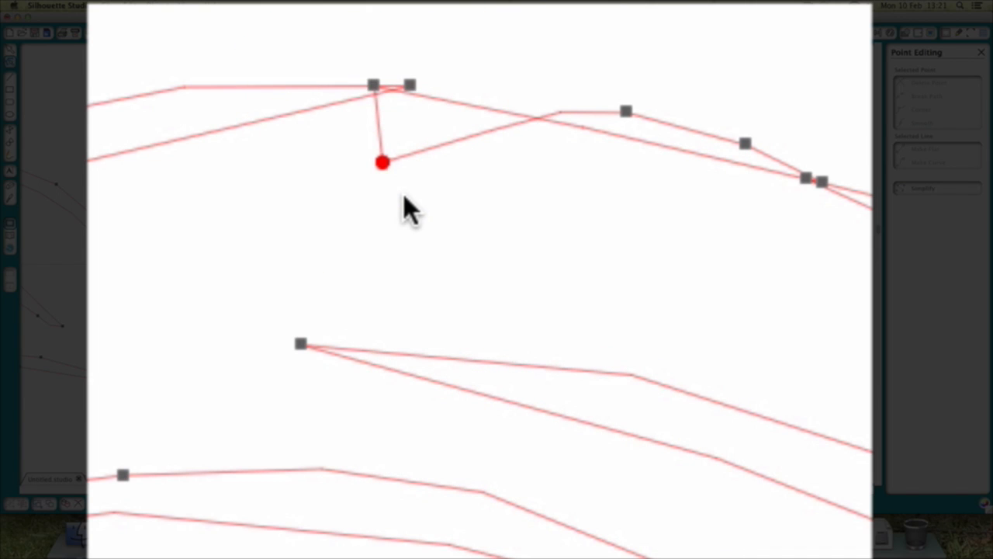
right_click(379, 164)
left_click(399, 220)
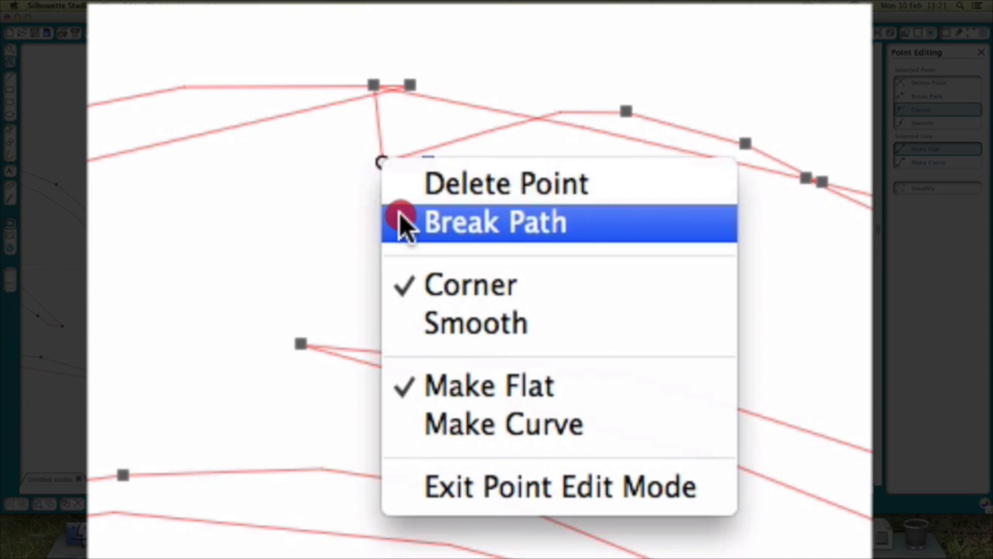
left_click_drag(381, 166, 514, 220)
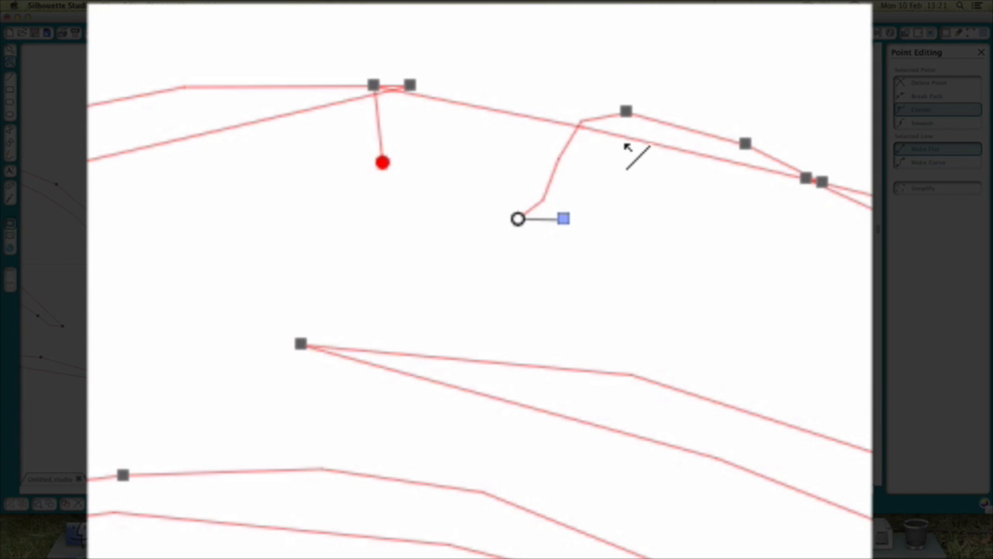
- Delete the loose end points on both sides of the break, removing the stub below the left strand's tip
left_click(518, 218)
right_click(517, 217)
left_click(557, 230)
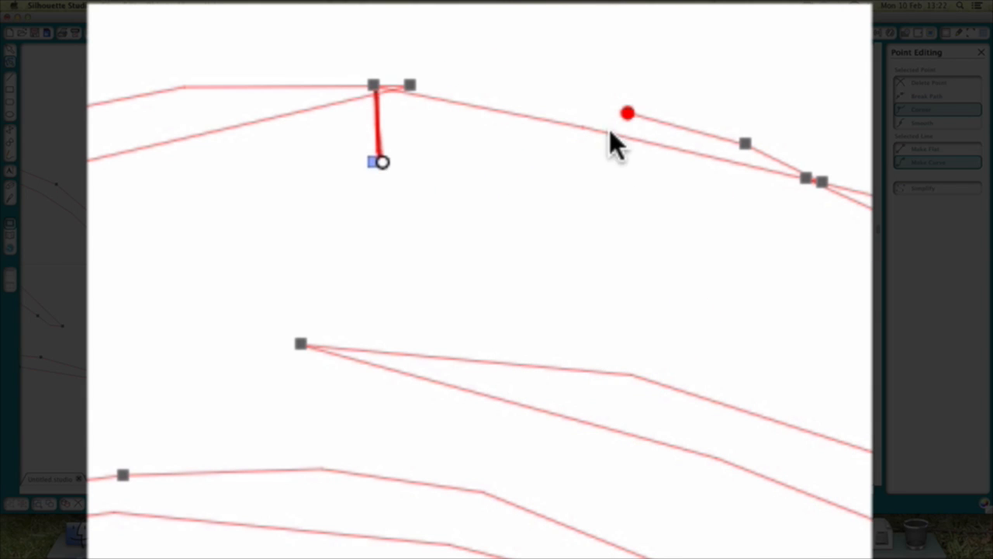
right_click(380, 163)
left_click(412, 175)
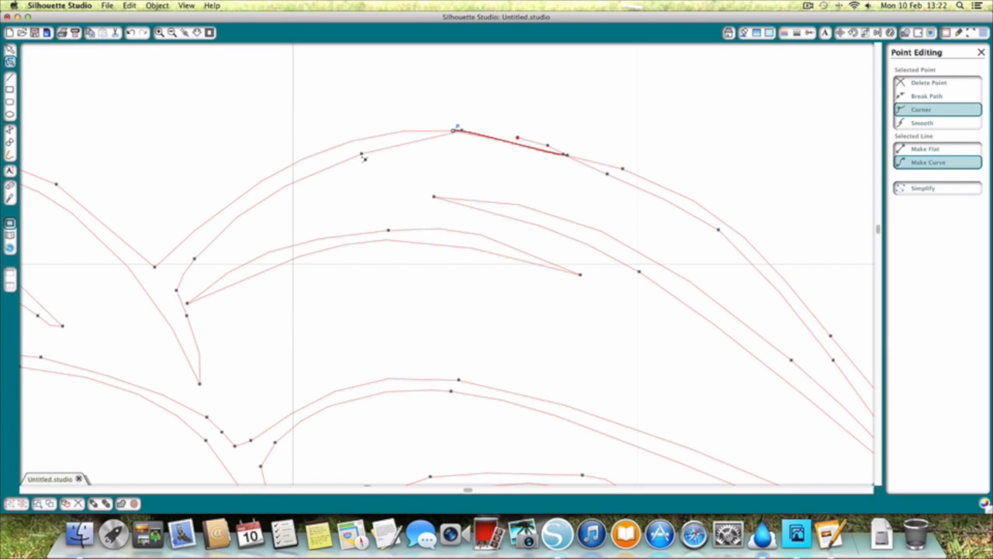
- Try to break the path at the middle point on the left strand's lower edge
left_click(362, 156)
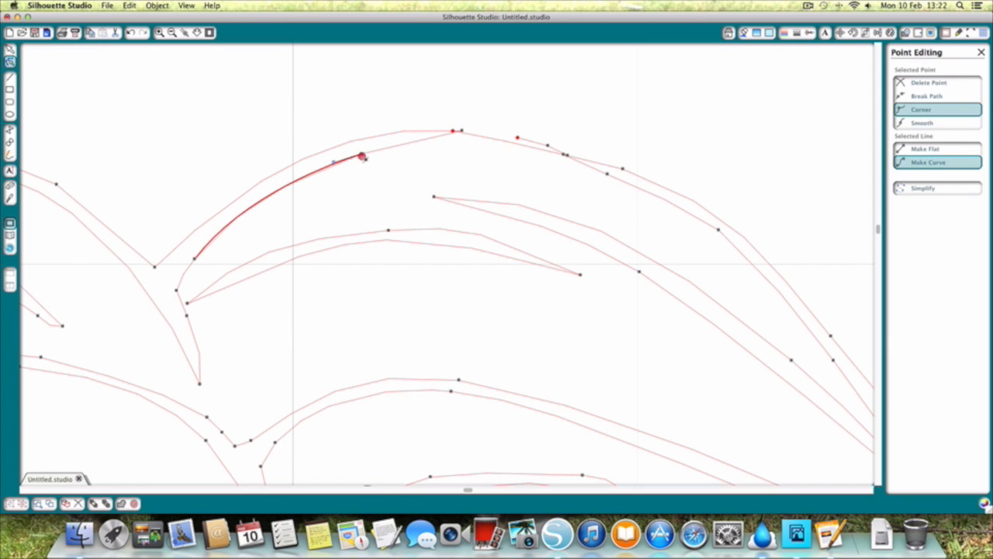
left_click(363, 156)
right_click(362, 156)
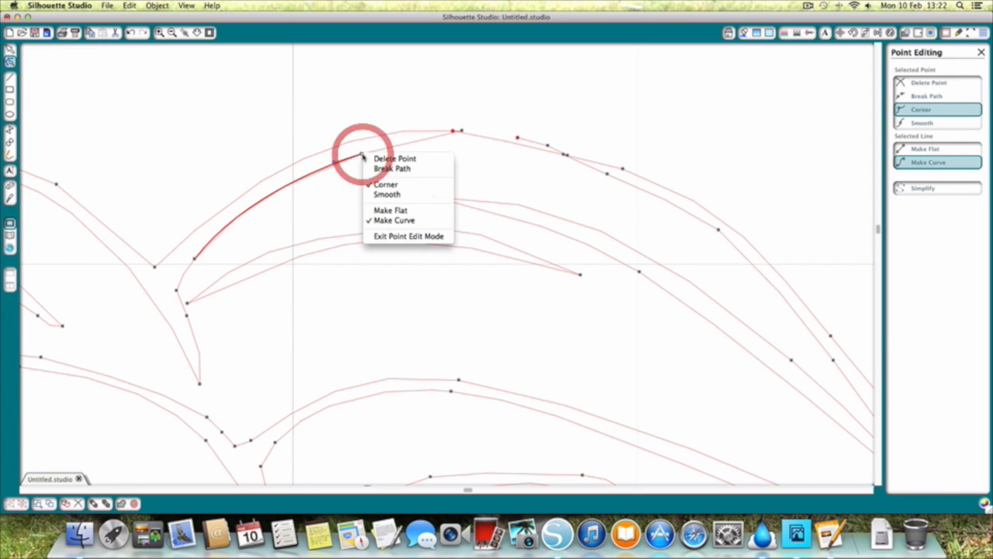
left_click(371, 166)
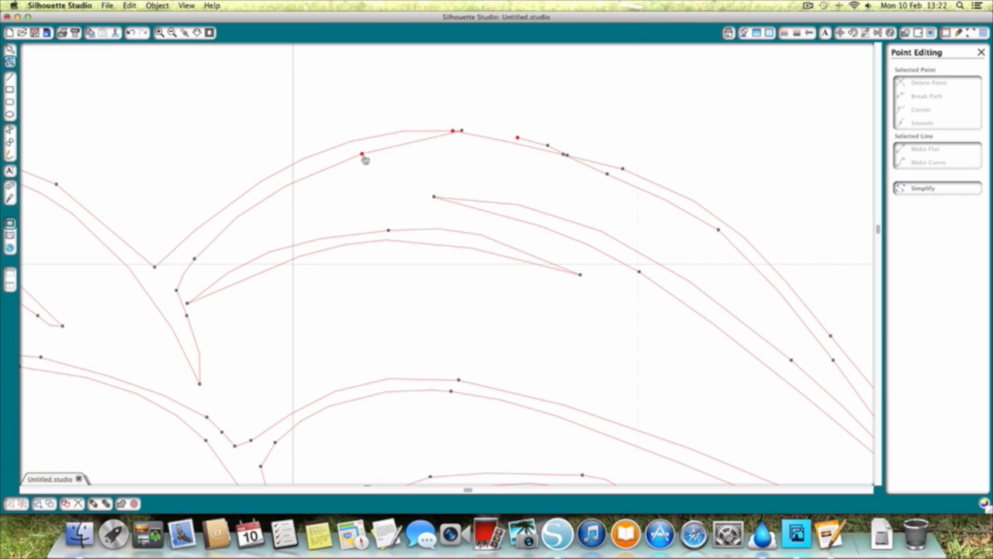
right_click(365, 158)
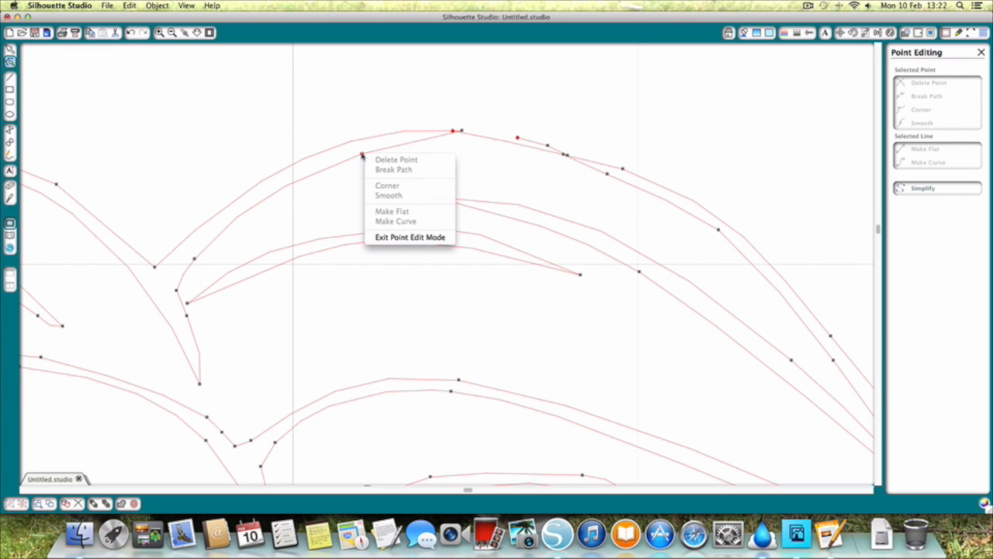
left_click(363, 156)
left_click(368, 161)
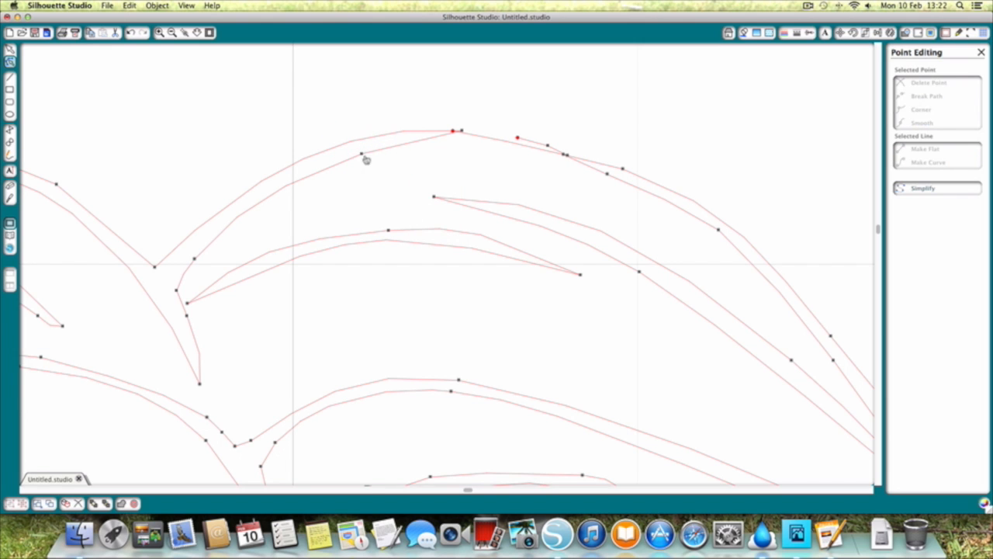
- Delete the middle point on the left strand's lower edge and the neighbouring point nearer the strand's base
left_click_drag(362, 155, 378, 169)
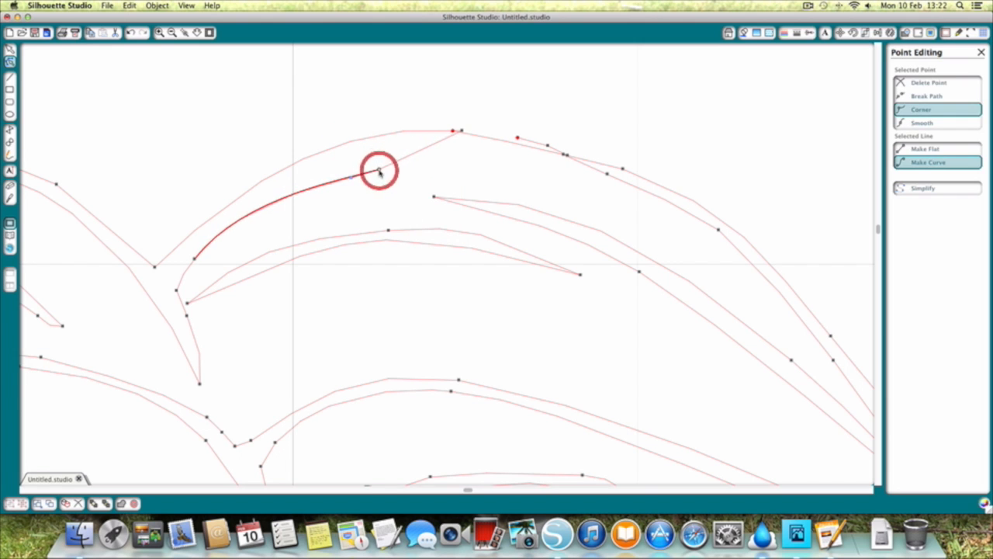
right_click(377, 169)
left_click(390, 177)
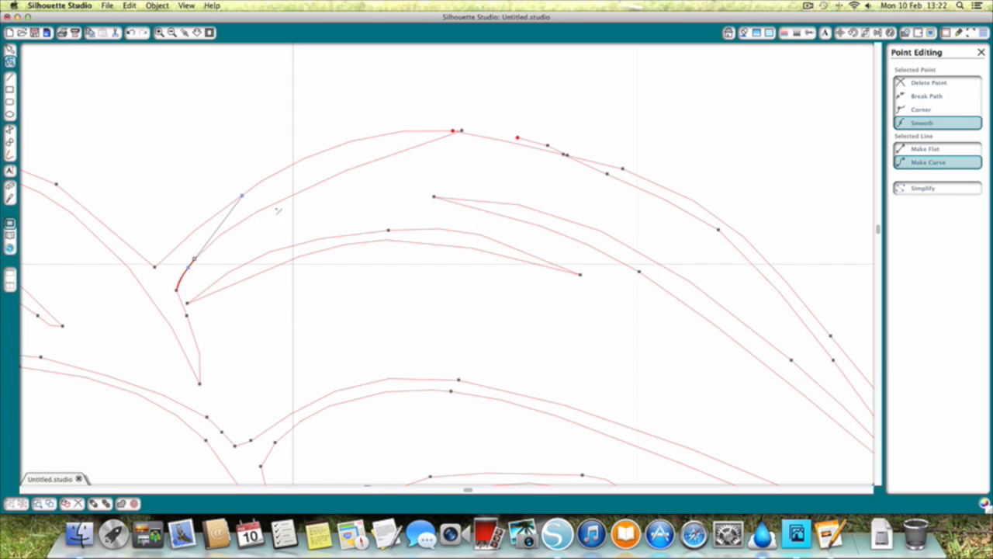
right_click(194, 260)
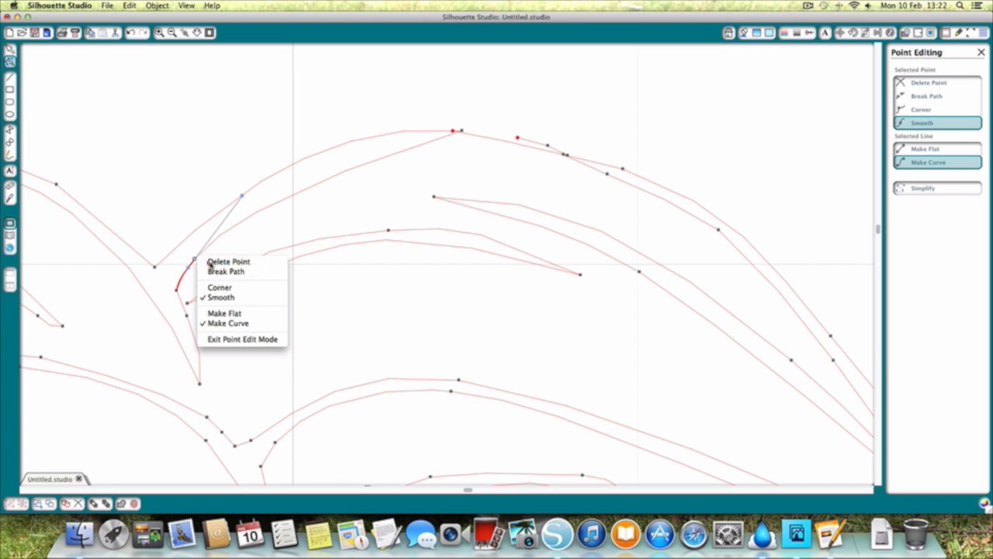
left_click(210, 263)
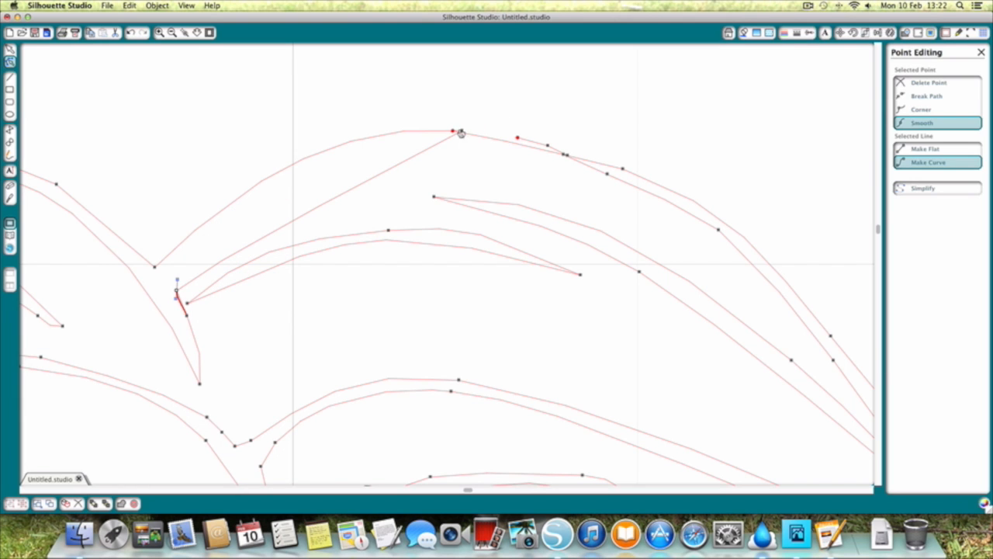
- Delete the two remaining points of the bridging piece's broken edge, starting from its loose end
left_click(456, 132)
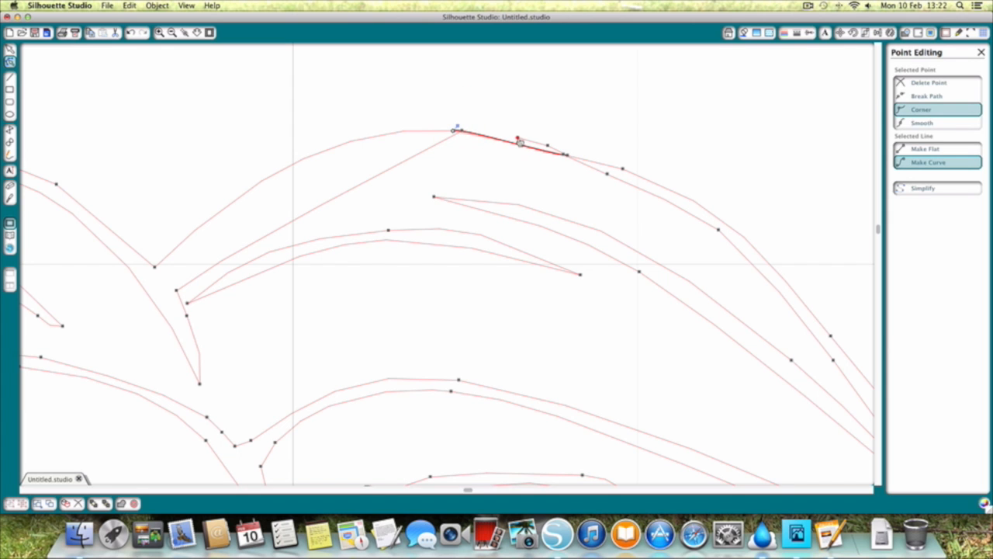
left_click(519, 138)
right_click(519, 139)
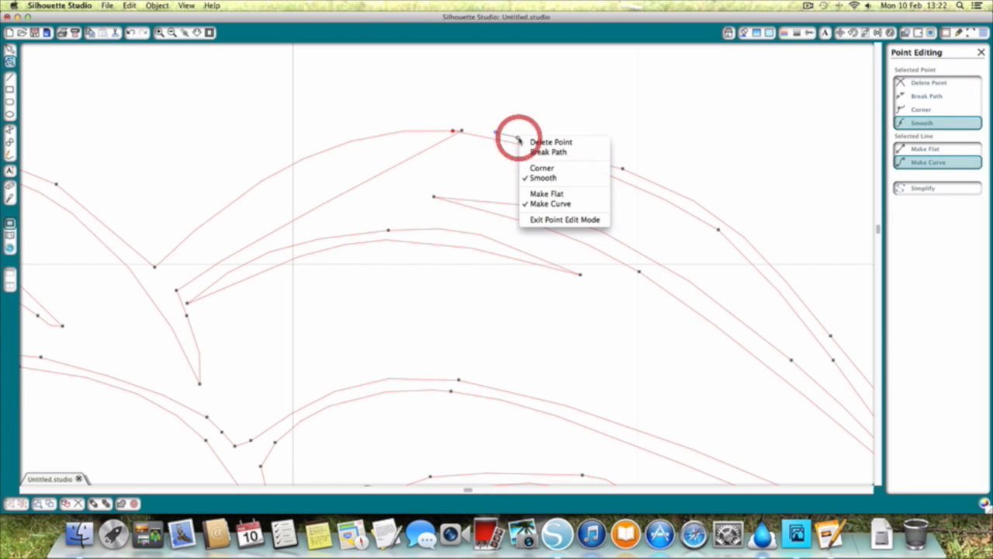
left_click(522, 140)
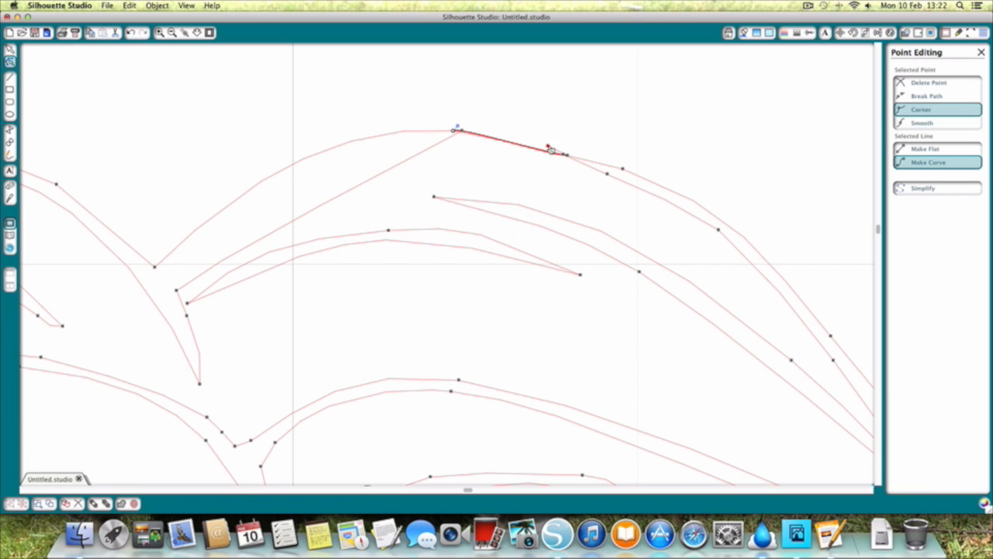
left_click(548, 145)
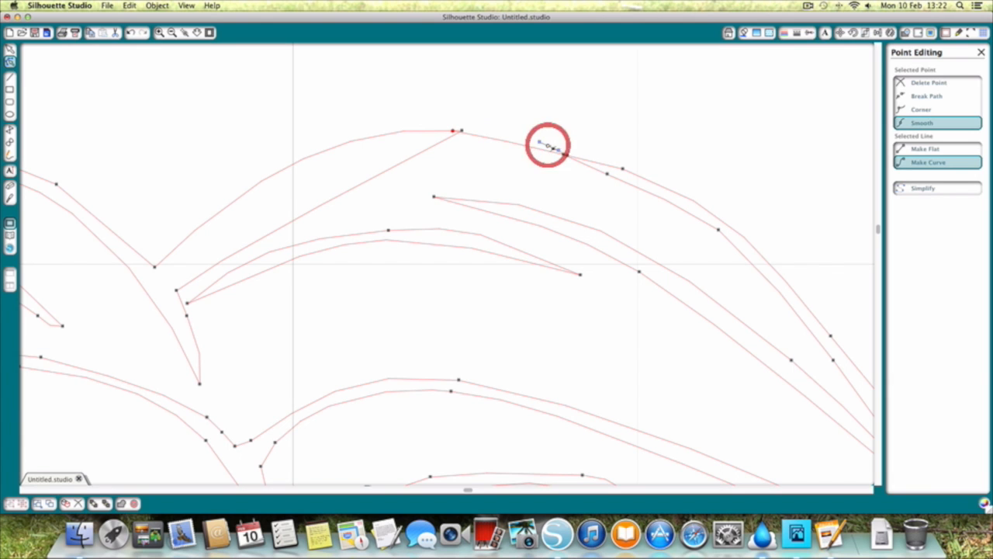
right_click(548, 145)
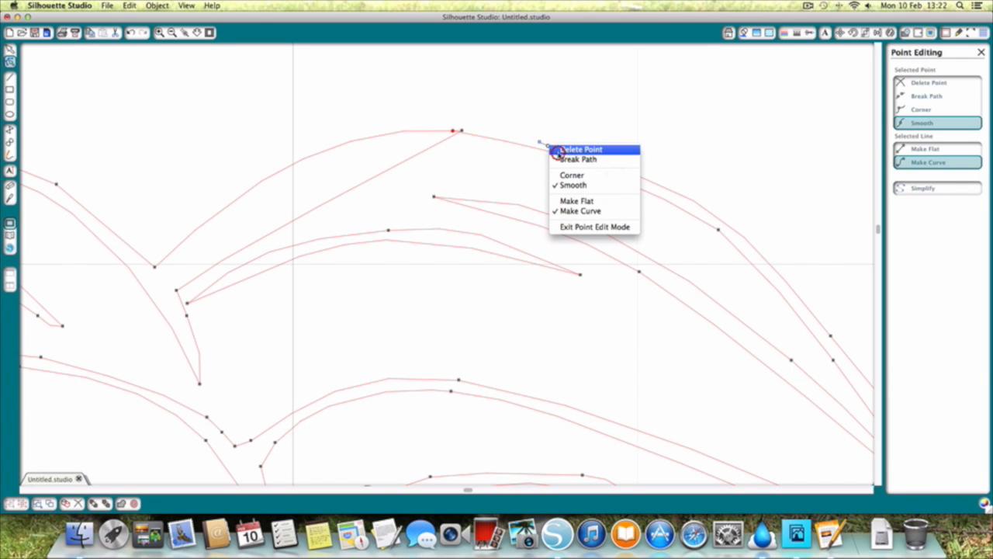
left_click(558, 150)
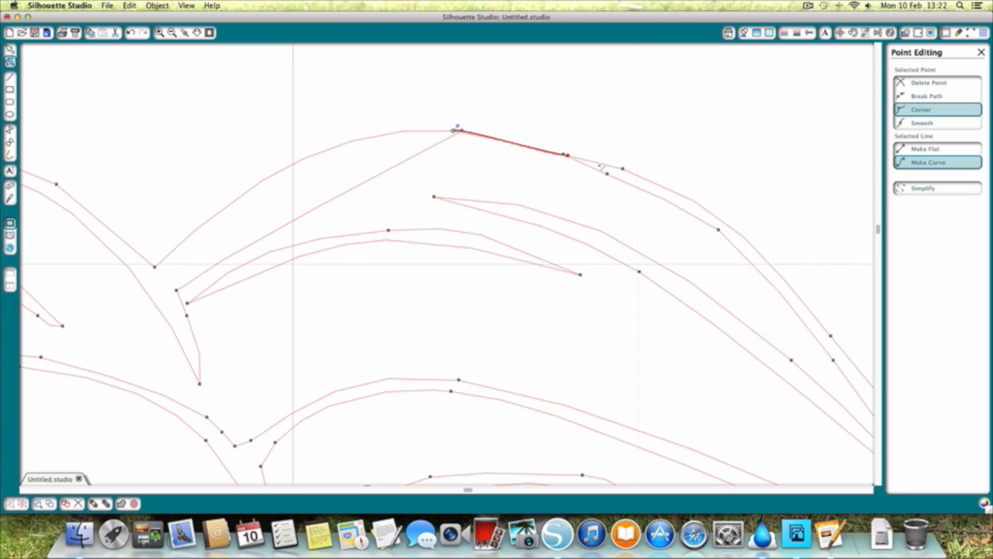
- Delete the first two points on the right strand's lower edge, working away from where it meets the bridging piece
left_click(608, 175)
right_click(609, 175)
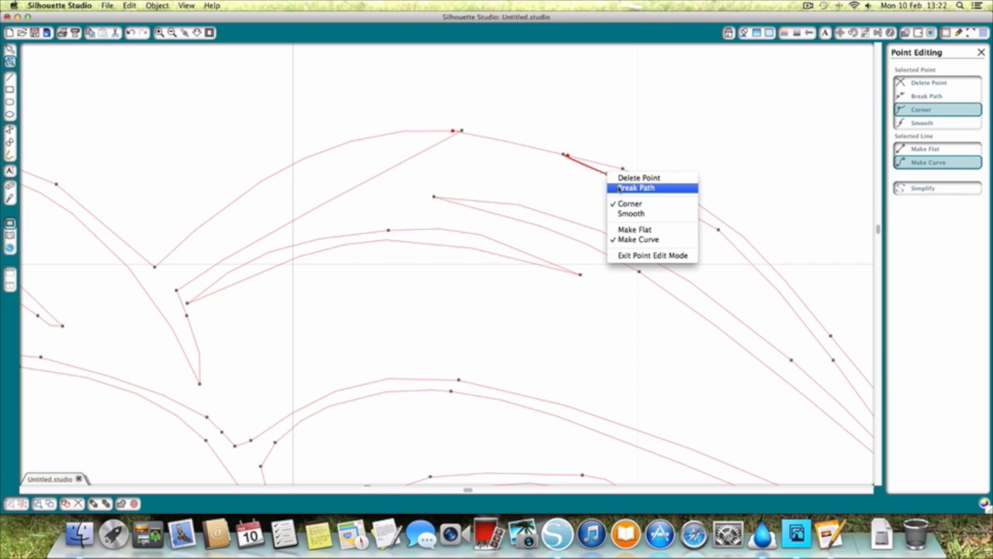
left_click(620, 178)
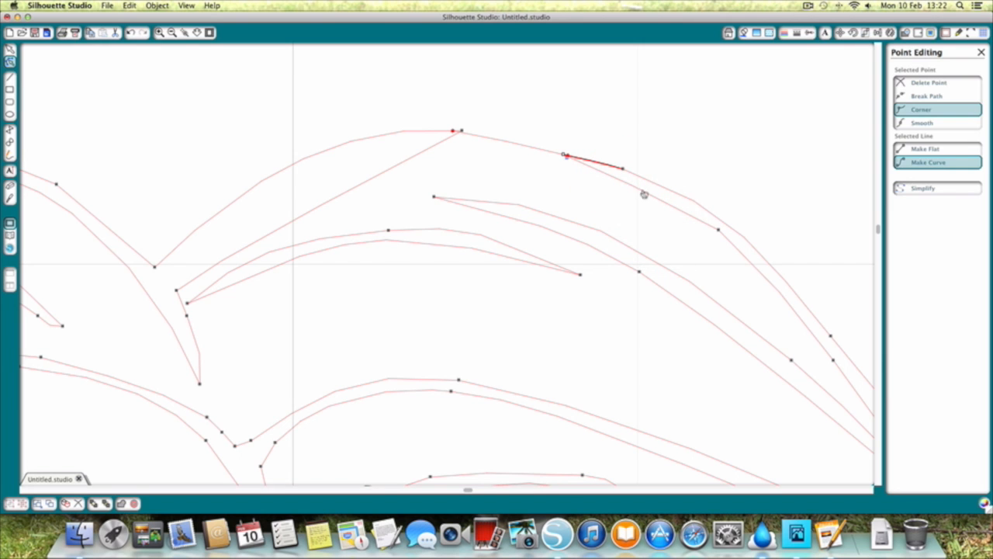
left_click(720, 229)
right_click(720, 229)
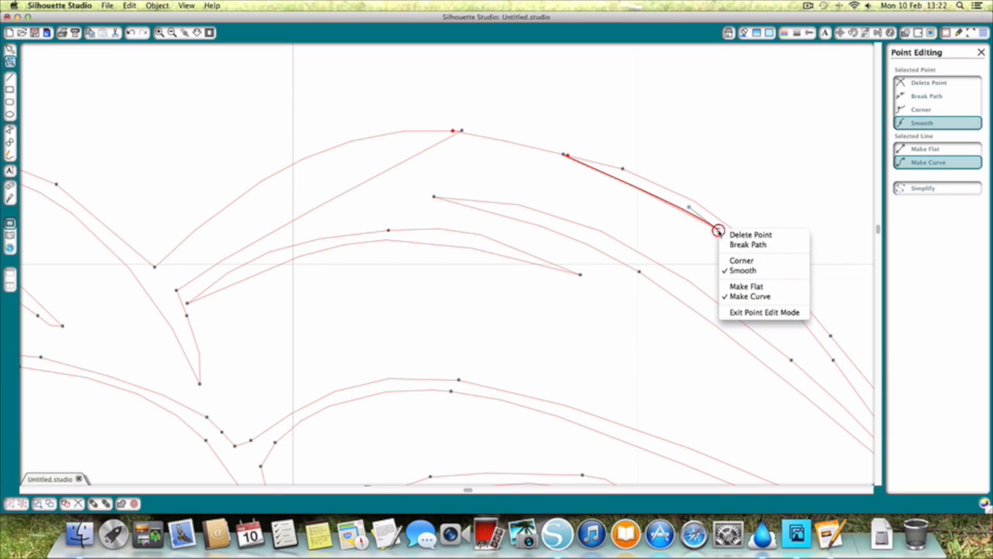
left_click(725, 236)
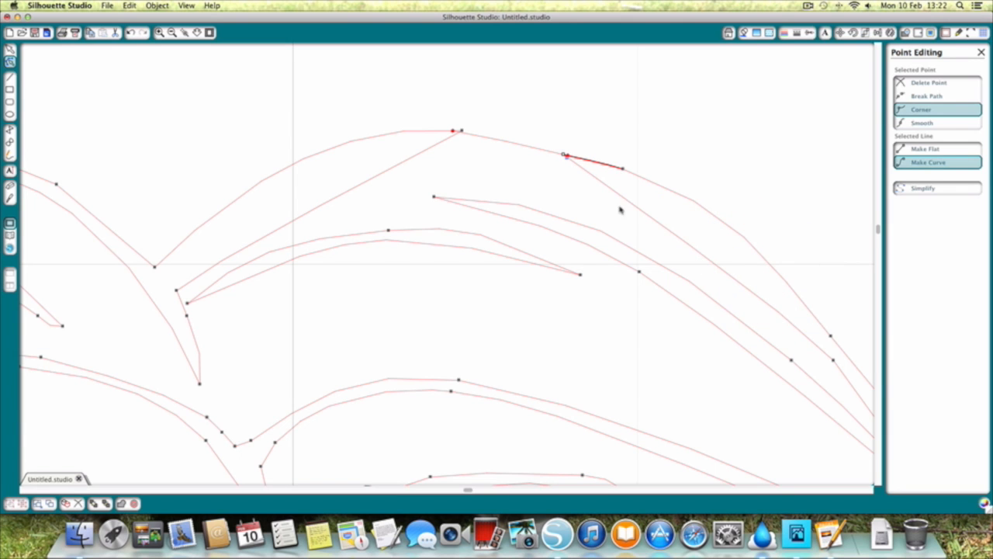
left_click(568, 158)
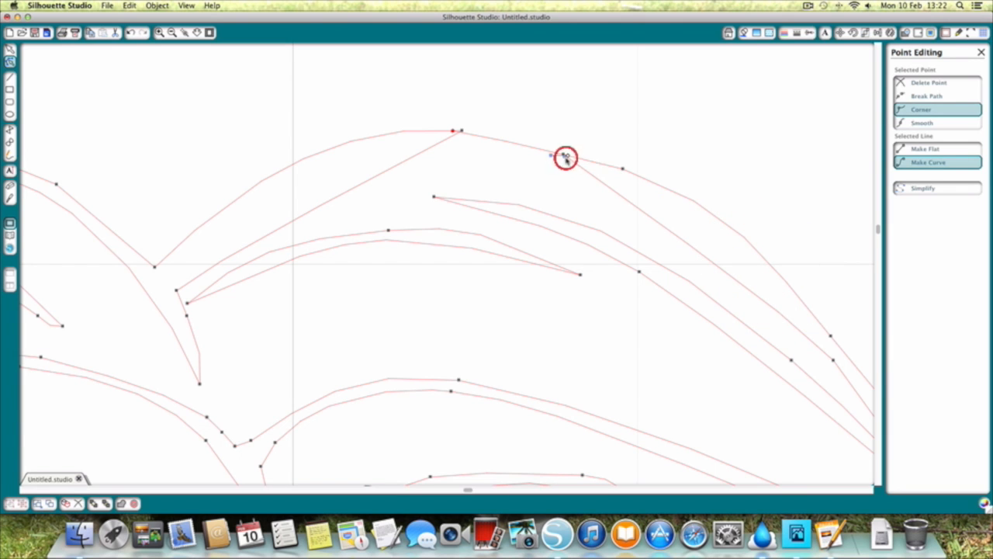
- Try to delete the next point farther down the right strand's lower edge
left_click(834, 360)
right_click(835, 361)
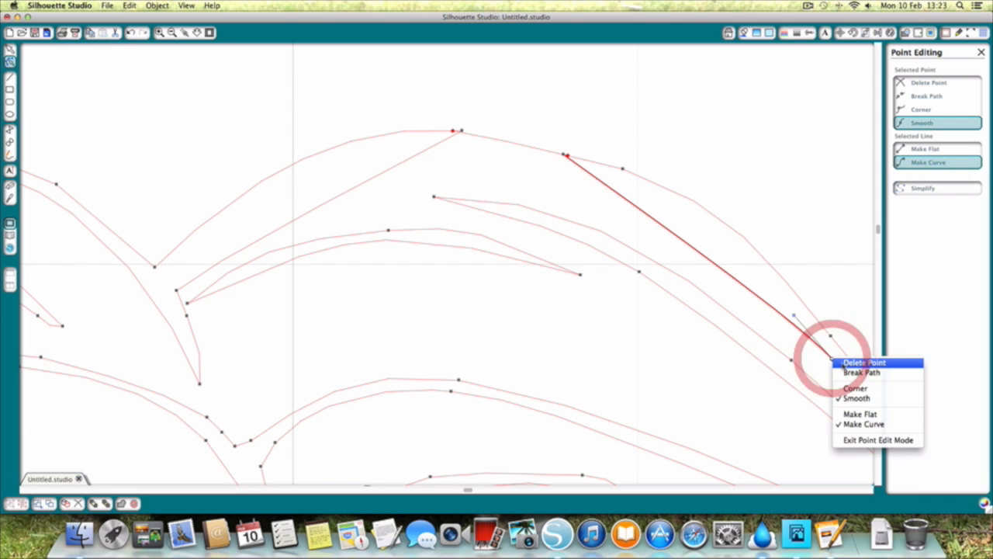
left_click(845, 363)
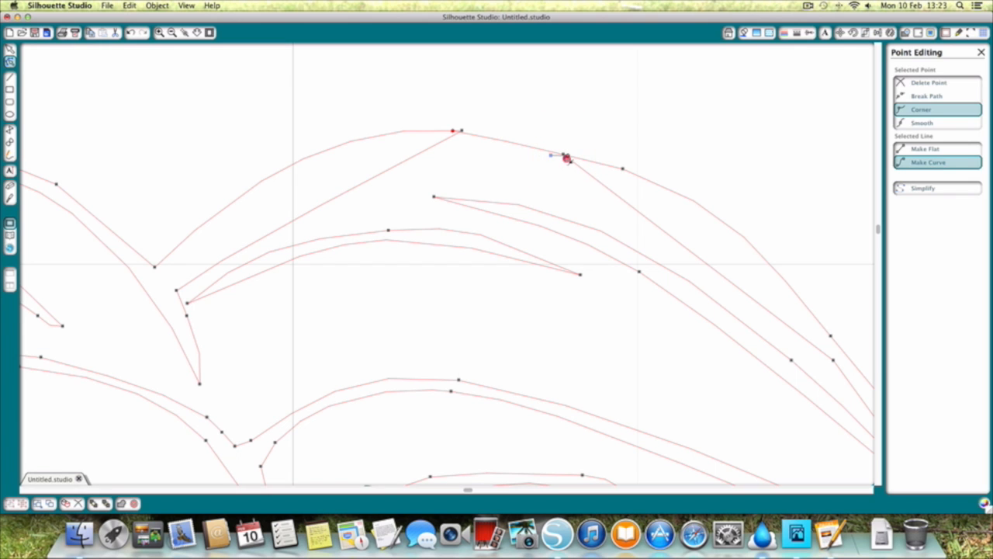
- Break the path where the right strand meets the bridging piece and pull the lower edge's loose end down and inward
right_click(566, 157)
left_click(572, 172)
right_click(567, 157)
left_click(571, 171)
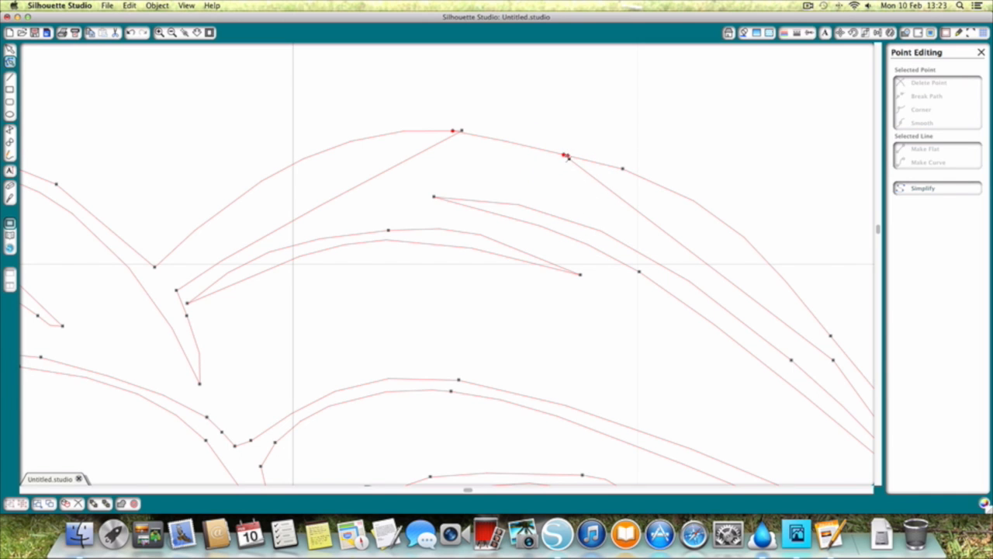
left_click_drag(565, 156, 545, 182)
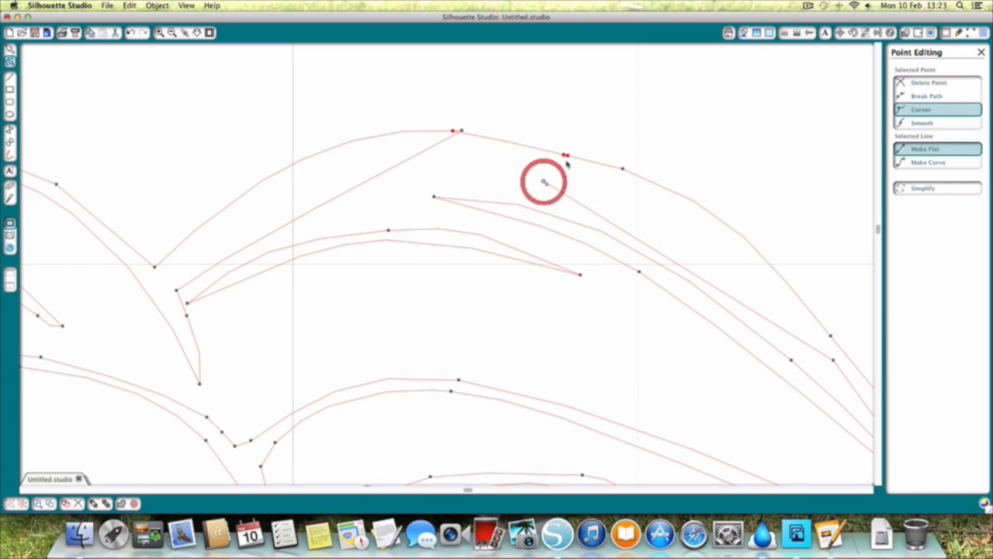
- Rejoin the bridging piece and the right strand's upper edge at their adjacent end points, and exit point editing
left_click(566, 156)
left_click(559, 163)
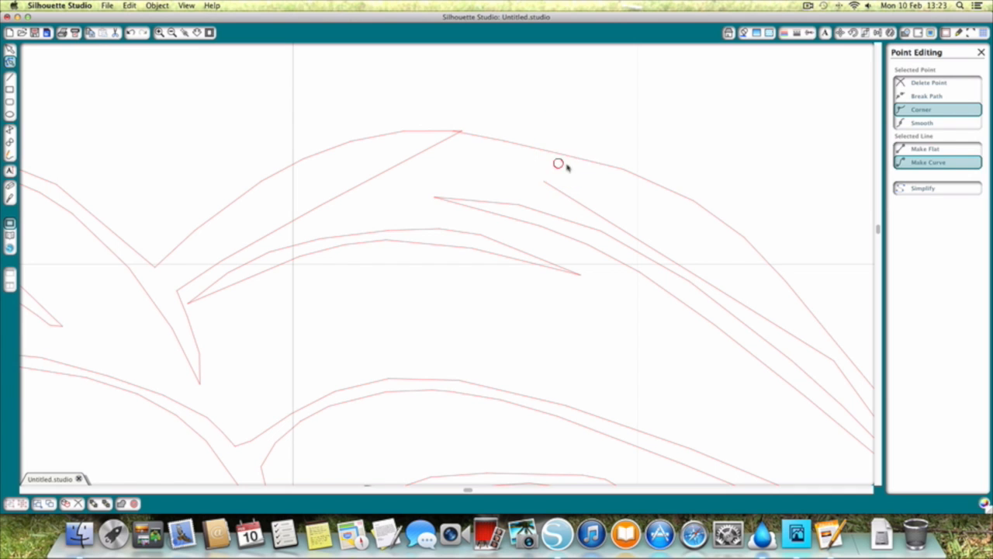
left_click(545, 184)
left_click(546, 183)
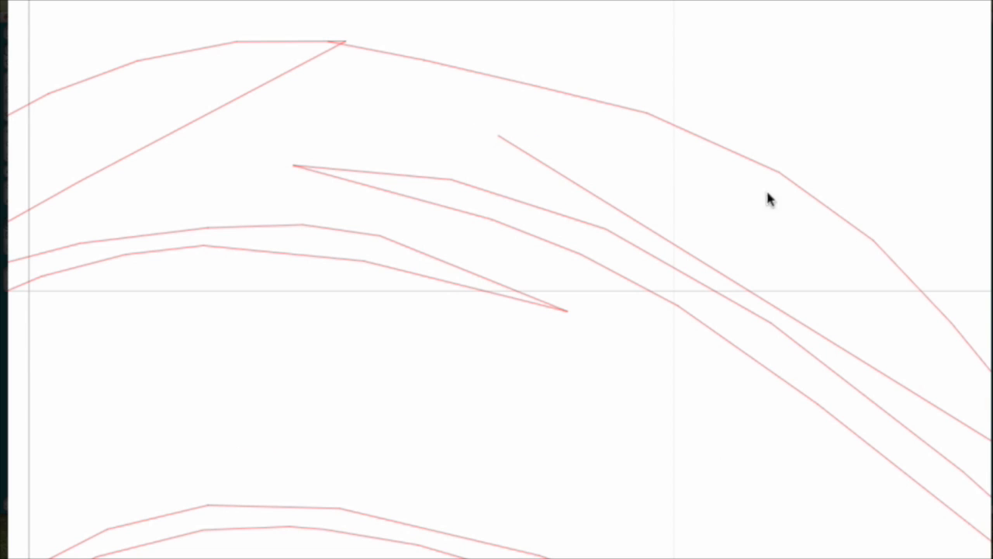
- Reopen the hair outline for point editing and move the bridging piece's left end just past the left strand's tip
left_click(317, 59)
left_click(317, 59)
mouse_move(335, 47)
left_mouse_down()
mouse_move(329, 41)
mouse_move(329, 70)
mouse_move(351, 43)
mouse_move(368, 47)
mouse_move(348, 44)
left_mouse_up()
- Break the path at the left strand's tip, pull its lower edge's end down, and join the bridging piece to the upper edge
right_click(344, 39)
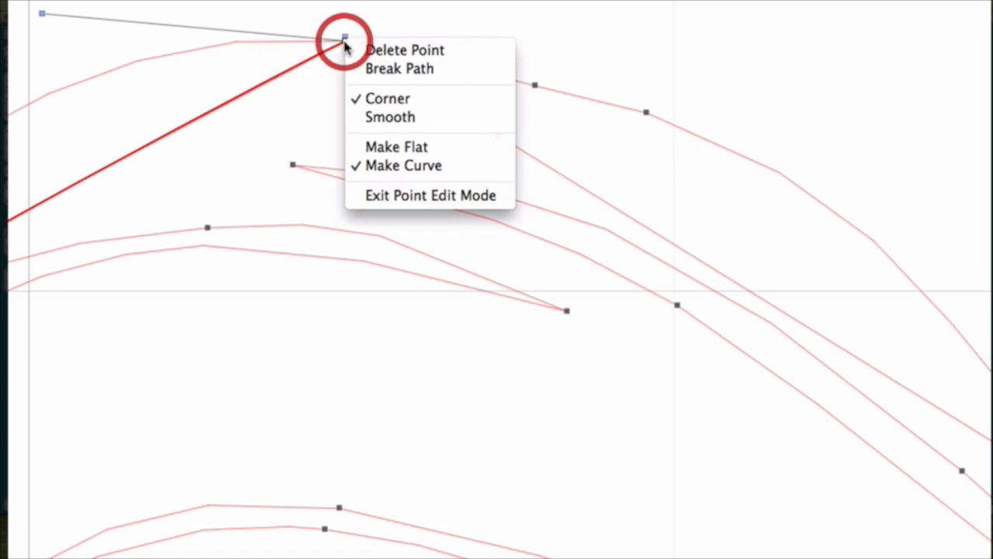
left_click(360, 68)
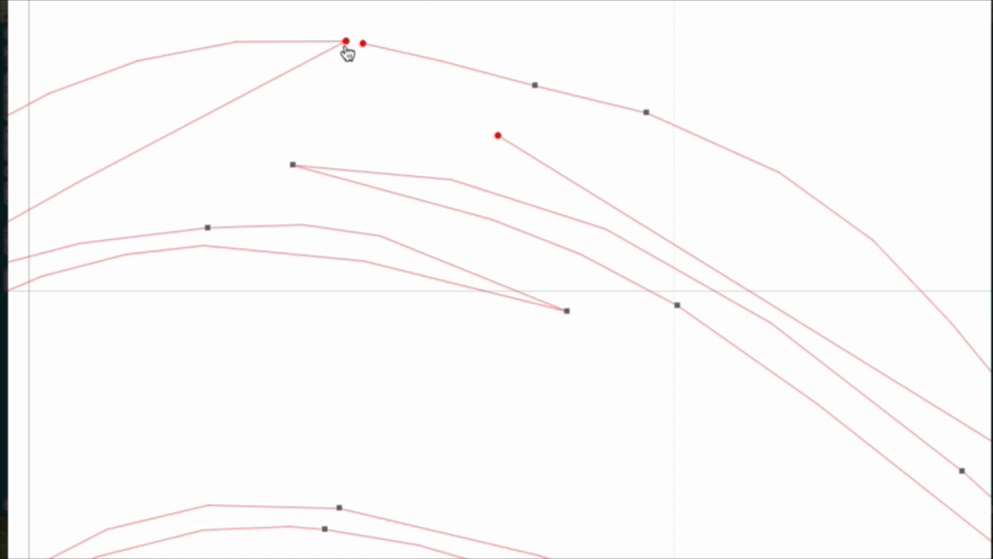
left_click_drag(348, 44, 352, 107)
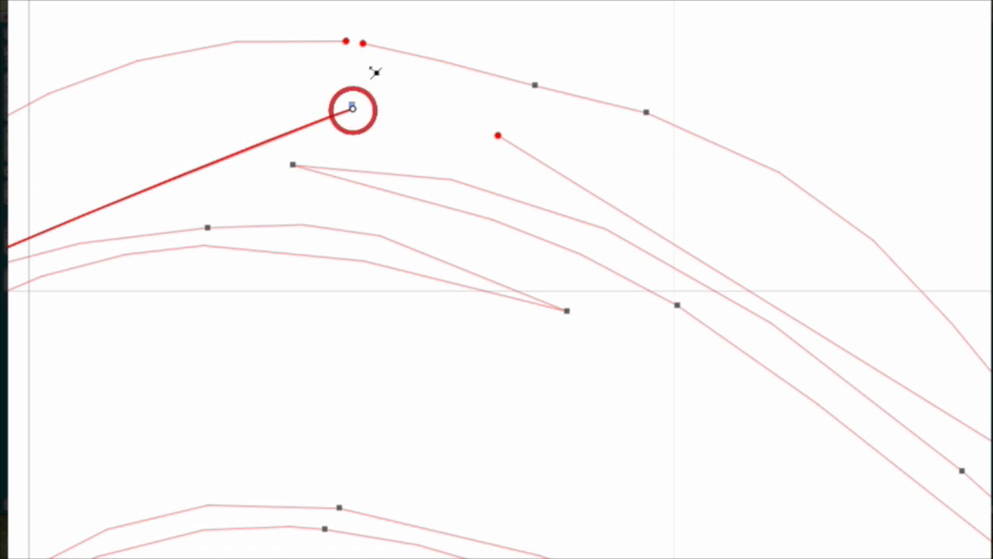
left_click_drag(364, 45, 346, 41)
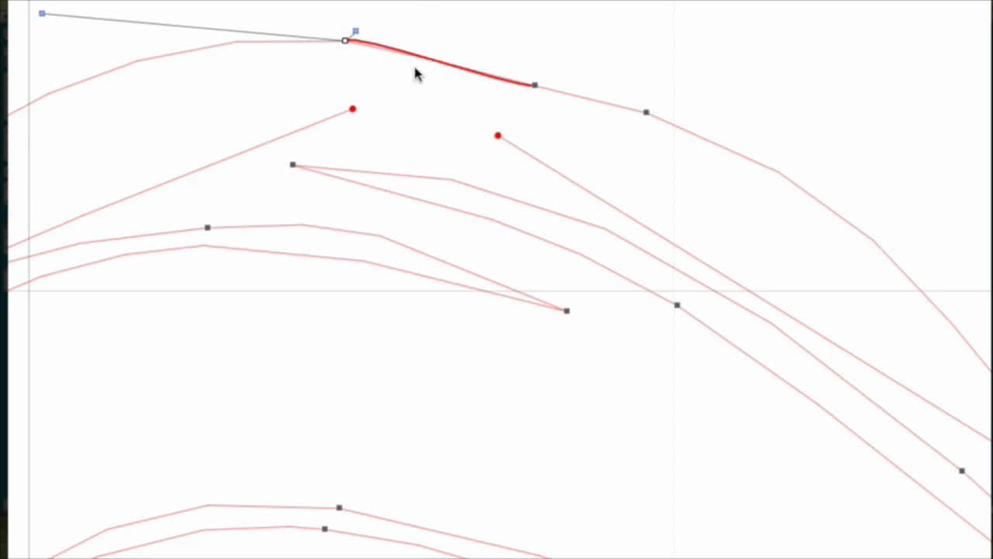
- Add two points along the bridging curve and raise its right joint slightly to smooth the top of the hair outline
left_click_drag(440, 67, 477, 61)
left_click_drag(536, 81, 536, 76)
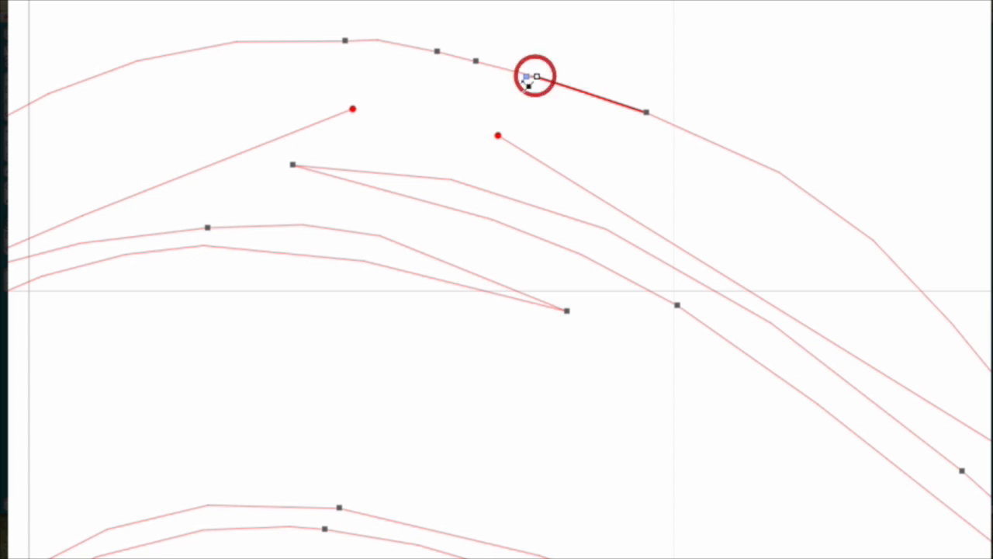
left_click(498, 99)
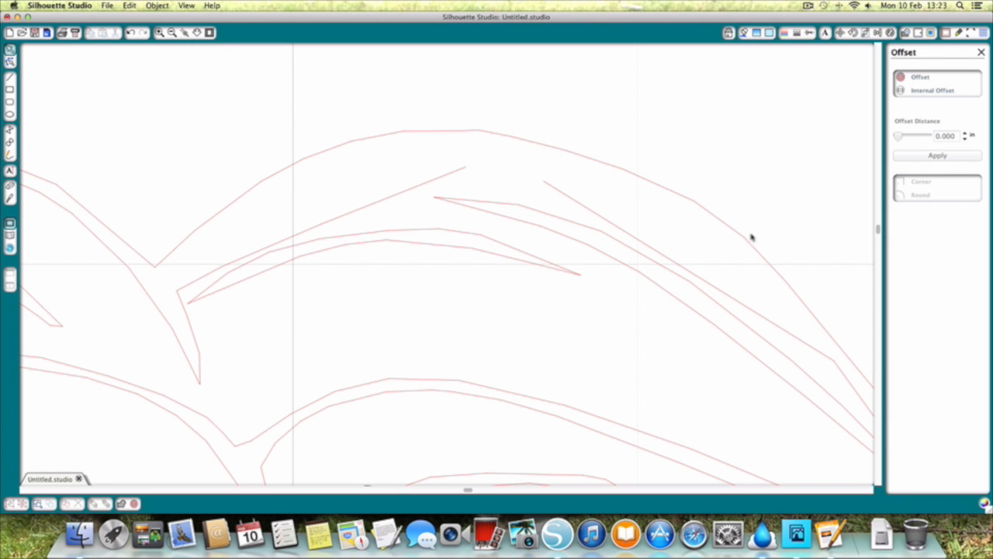
- Examine the joined hair outline and the remaining inner strand lines at several zoom levels across the head
left_click(800, 288)
scroll(102, 262, "left", 8)
scroll(102, 263, "down", 4)
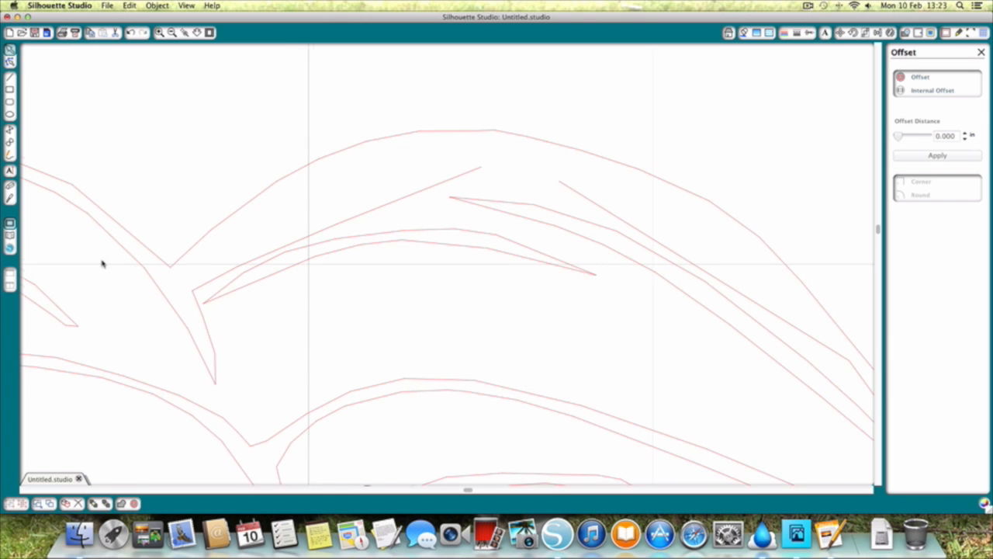
scroll(102, 264, "down", 6)
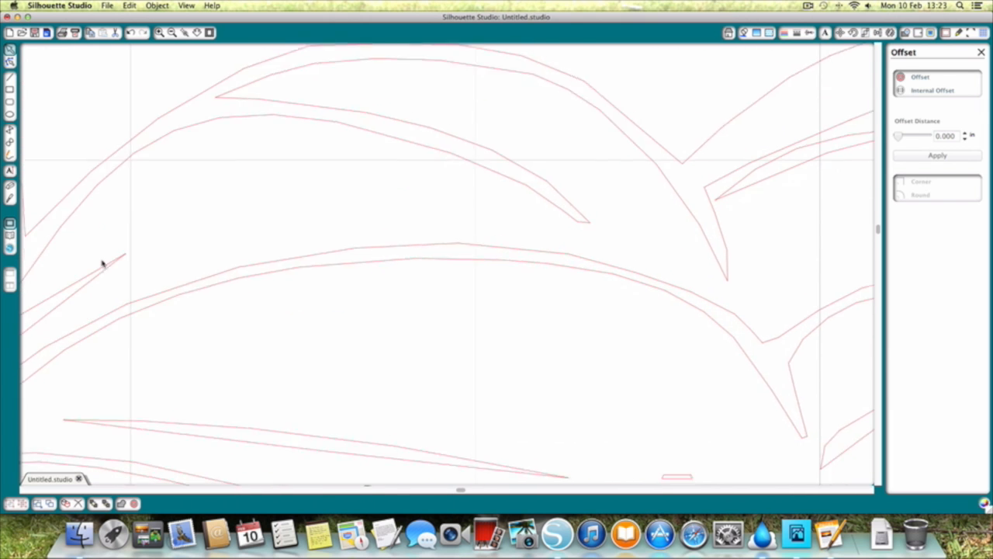
scroll(101, 263, "down", 6)
scroll(102, 263, "right", 7)
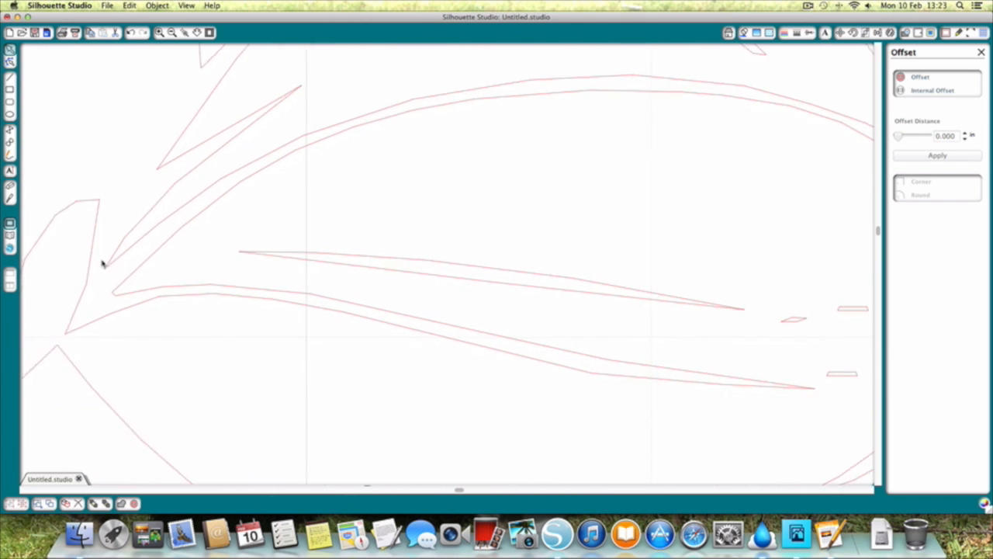
scroll(101, 264, "up", 5)
scroll(102, 264, "left", 2)
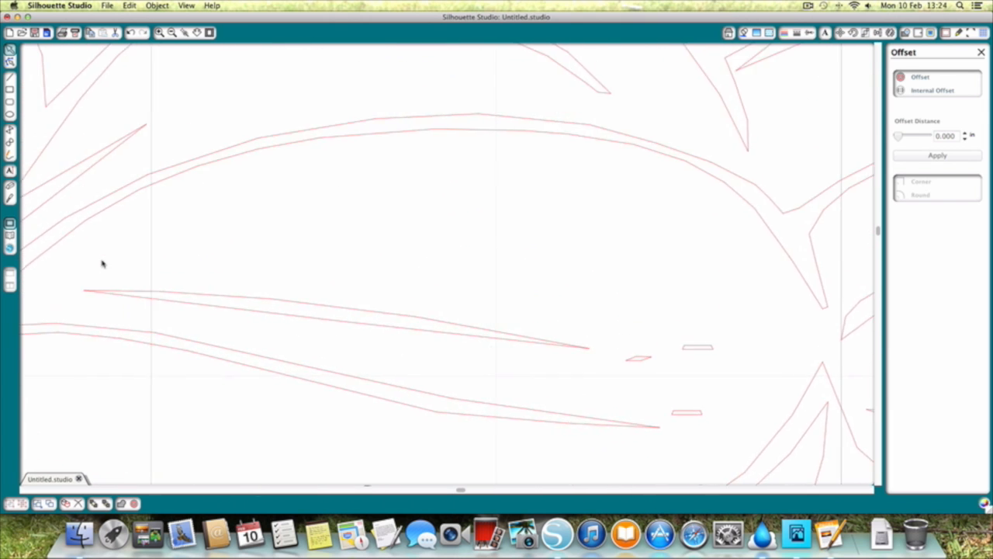
left_click(161, 33)
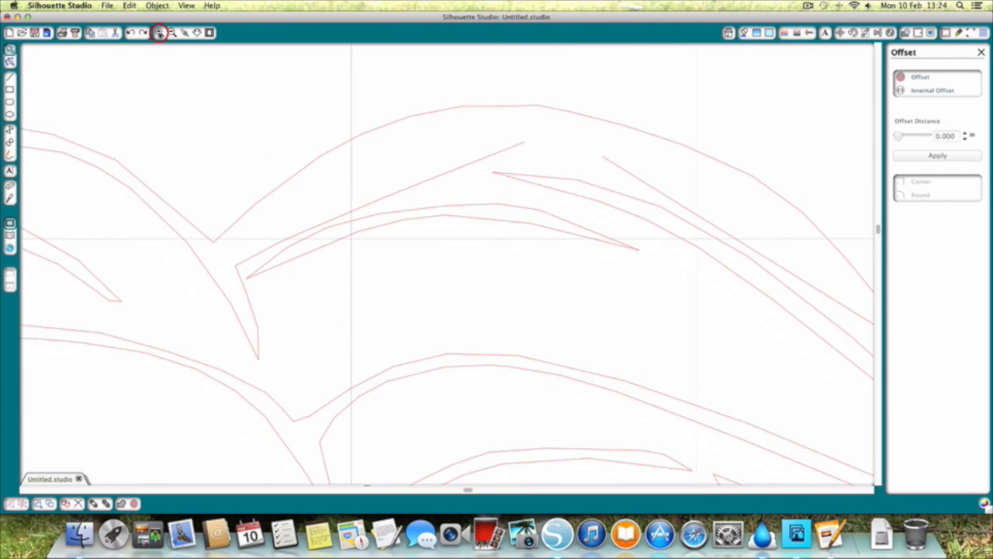
left_click(172, 34)
left_click(171, 33)
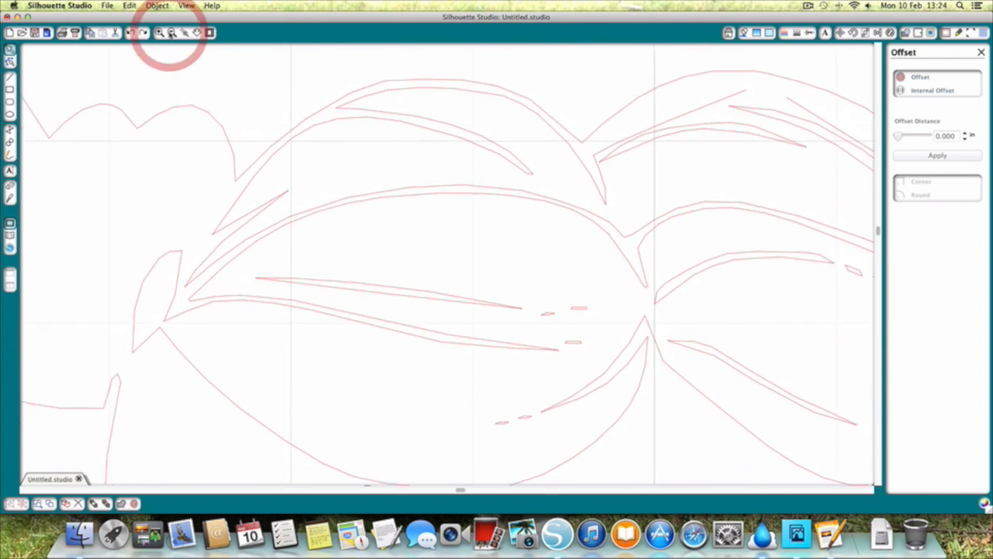
left_click(172, 33)
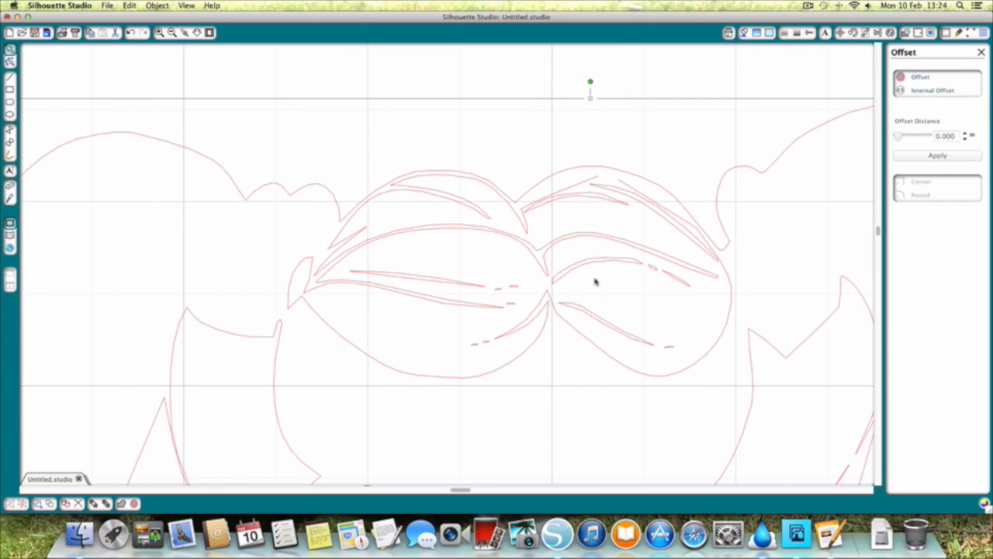
scroll(600, 279, "right", 2)
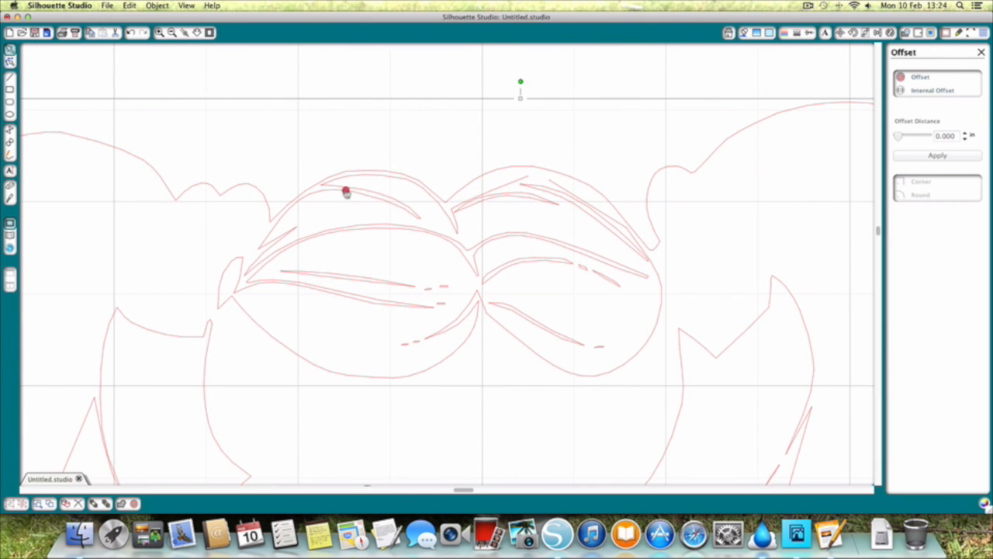
left_click_drag(356, 190, 356, 192)
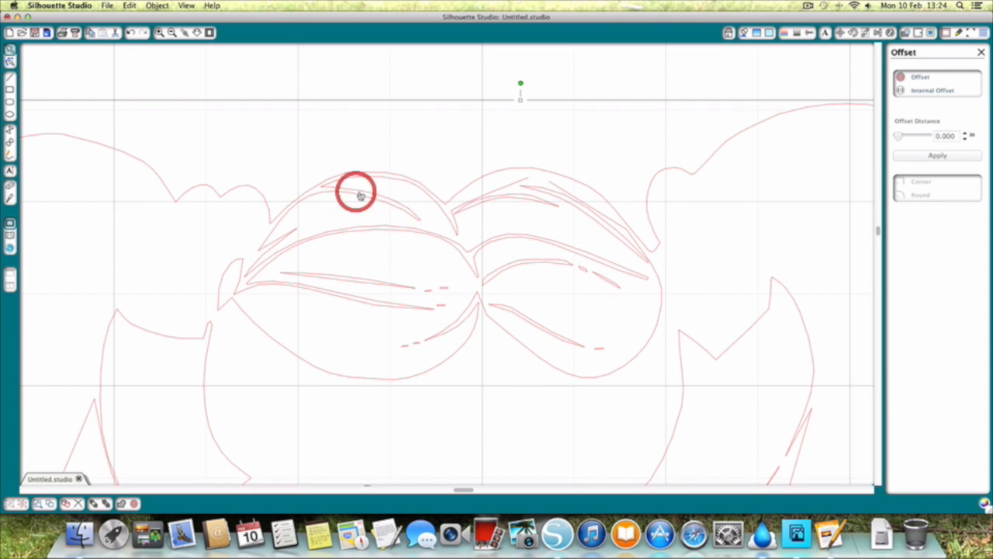
double_click(393, 208)
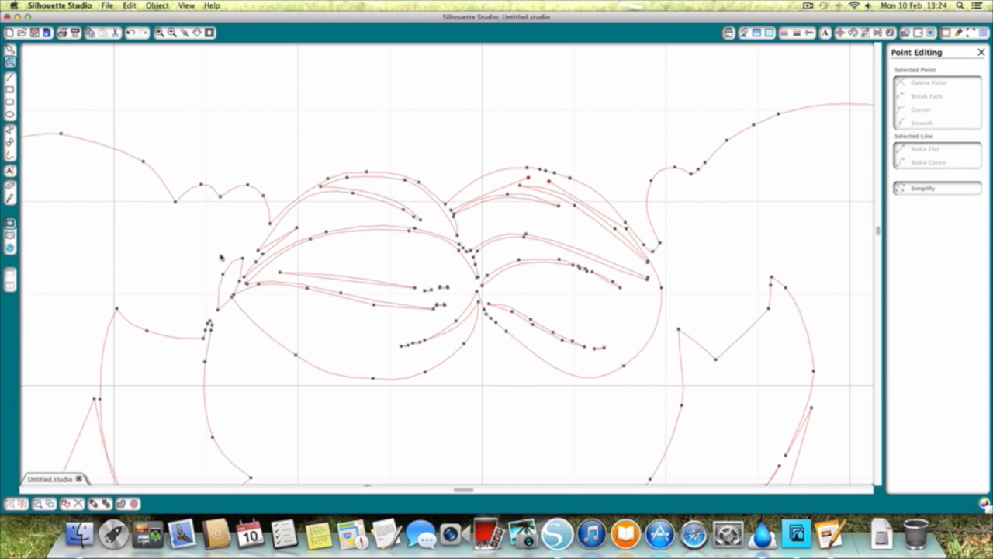
left_click_drag(218, 254, 216, 286)
left_click_drag(257, 314, 302, 354)
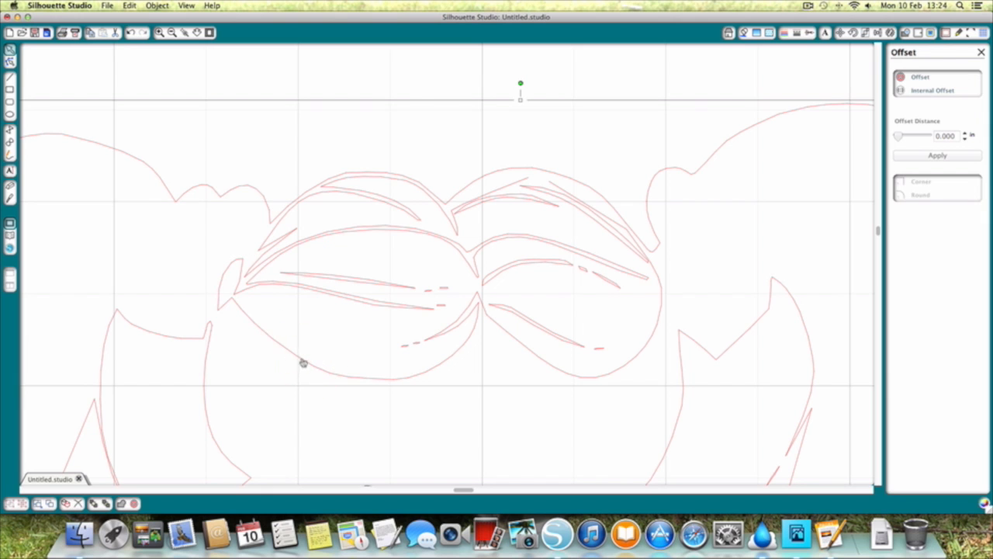
double_click(301, 361)
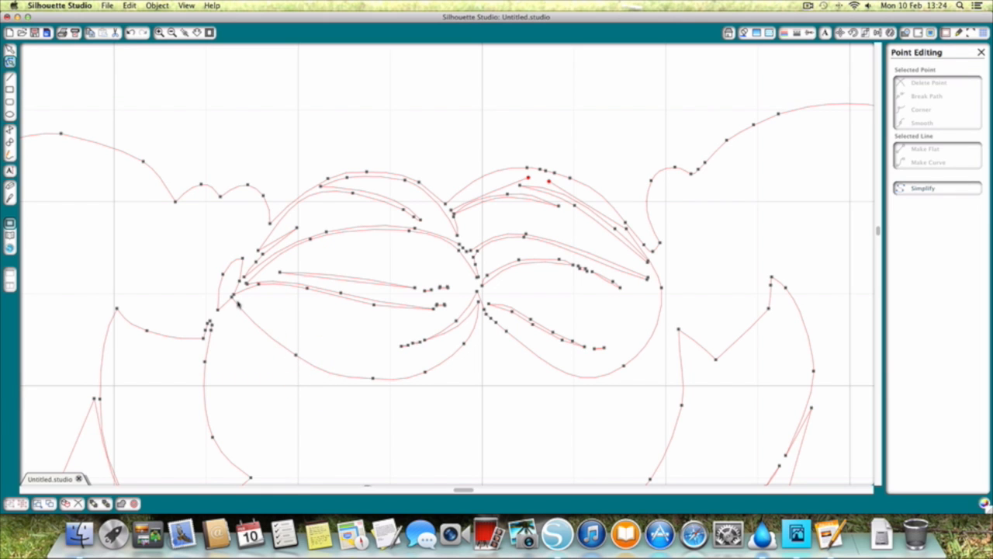
left_click(492, 198)
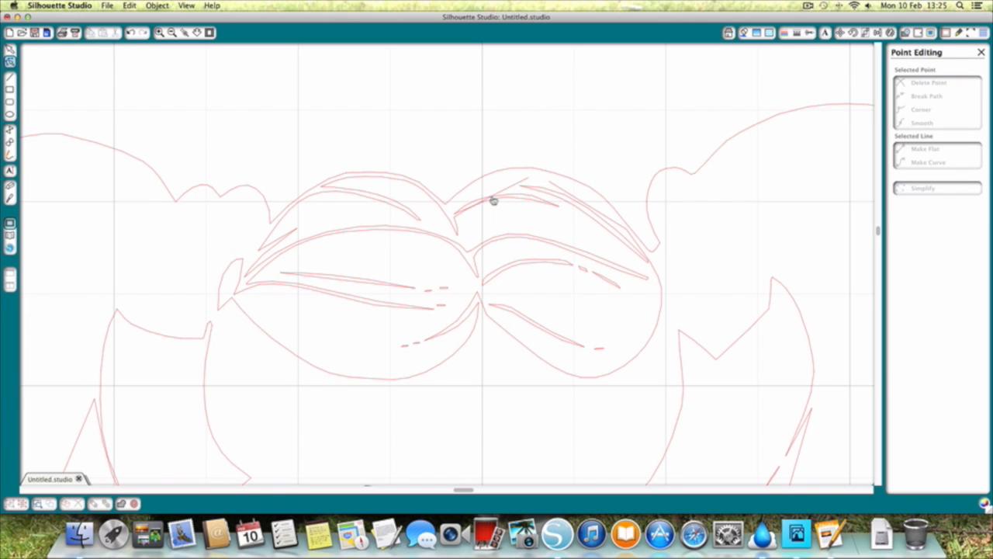
- Open the tracing for point editing and delete the extra point on the upper edge of the right bun's left inner strand
right_click(520, 185)
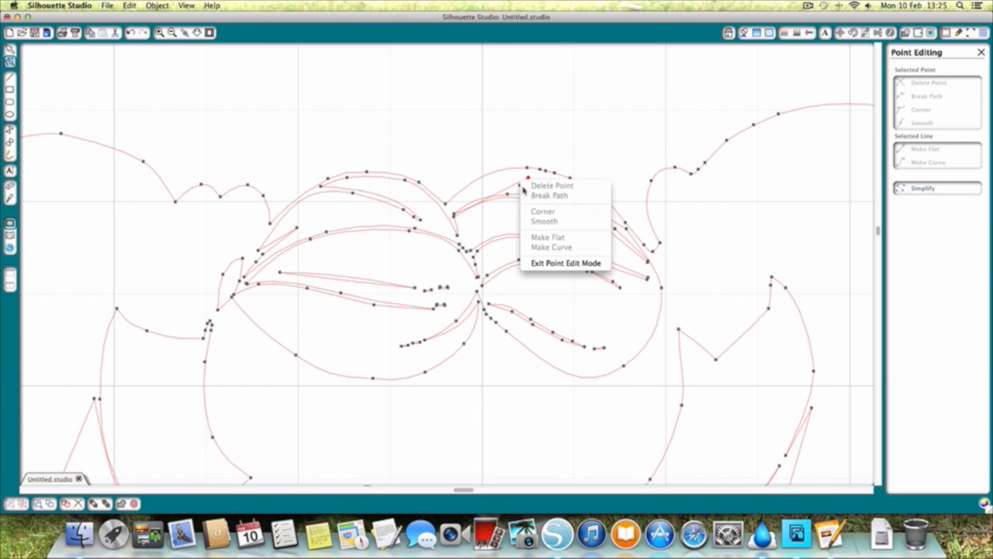
left_click(513, 188)
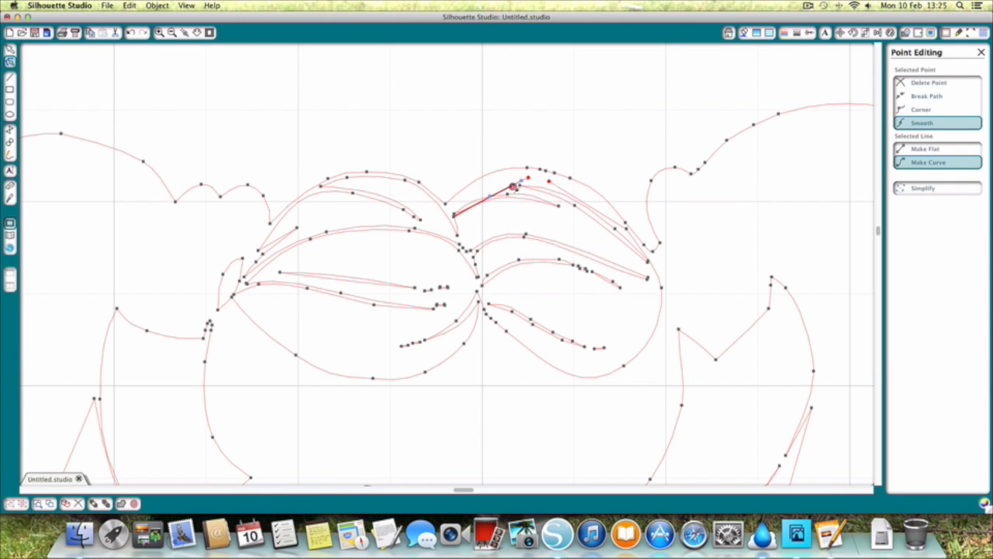
right_click(512, 185)
left_click(525, 190)
right_click(513, 189)
left_click(515, 191)
right_click(515, 187)
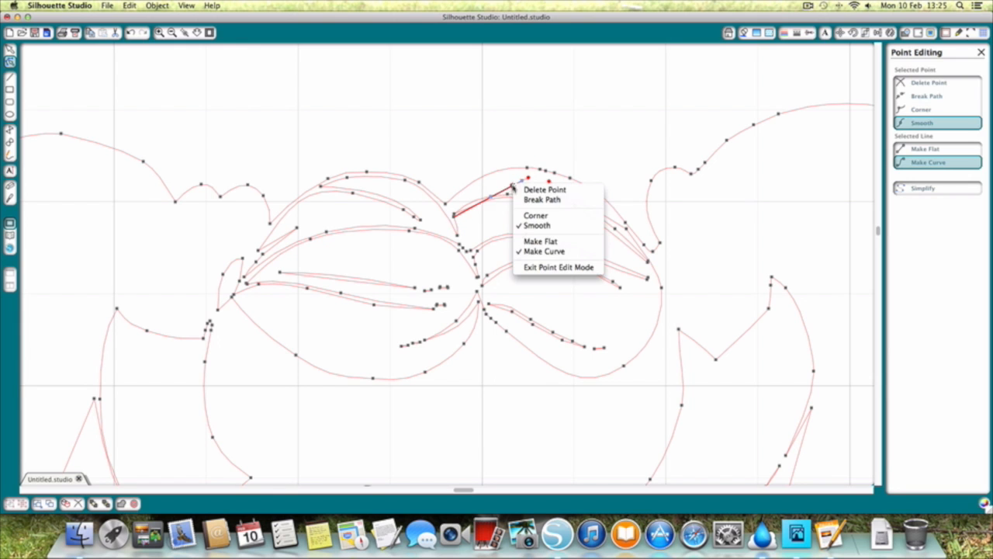
left_click(518, 190)
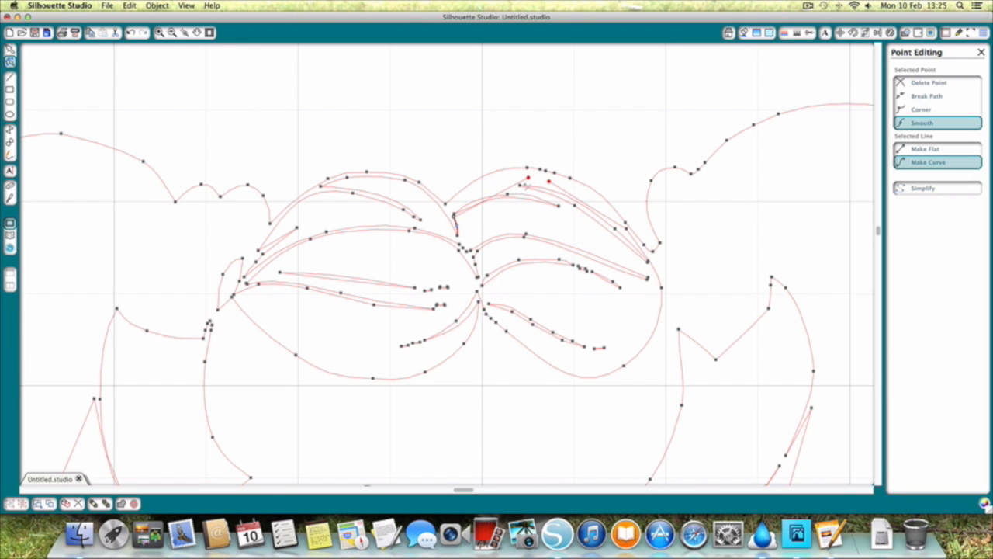
- Delete the strand's loose end point and the remaining inner points inside the head outline
left_click(530, 180)
right_click(530, 181)
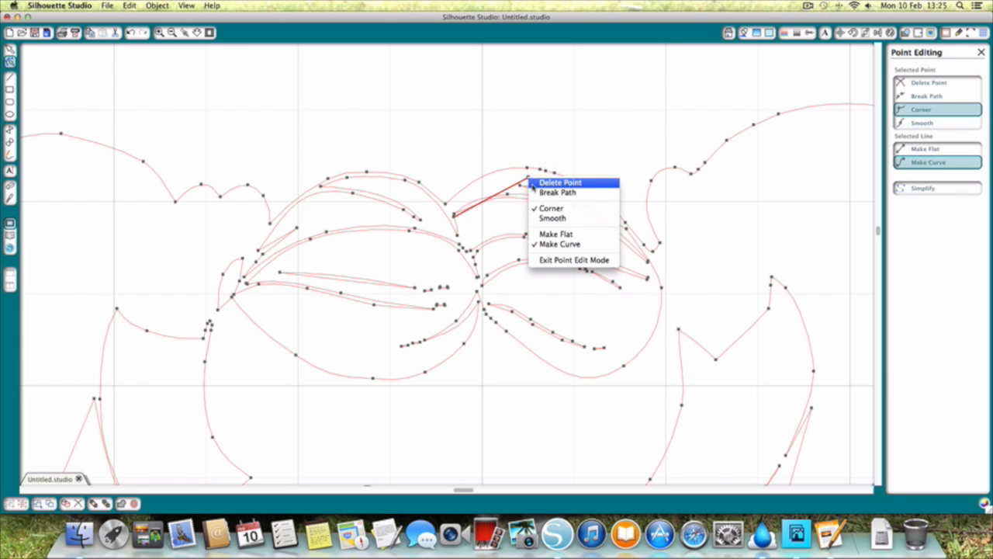
left_click(532, 183)
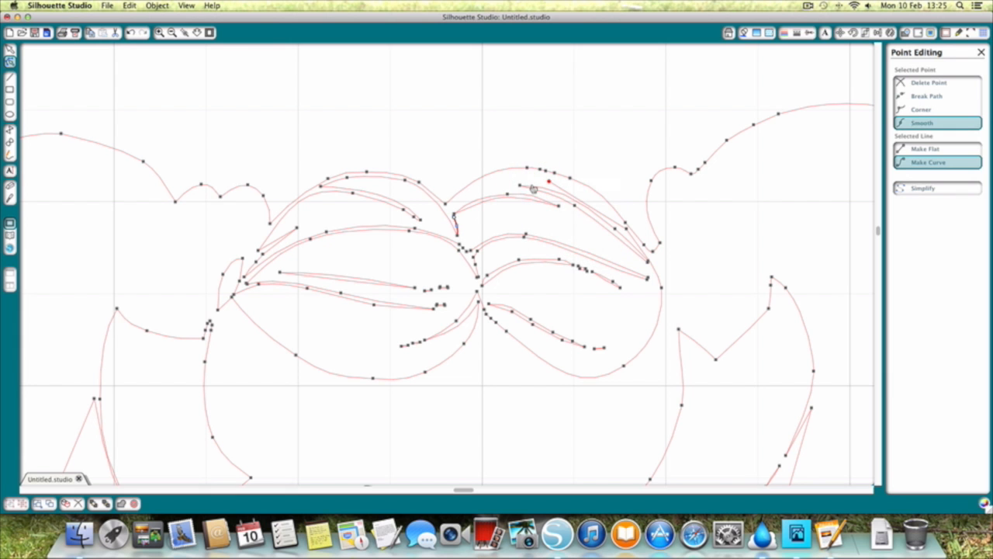
left_click(455, 213)
right_click(457, 214)
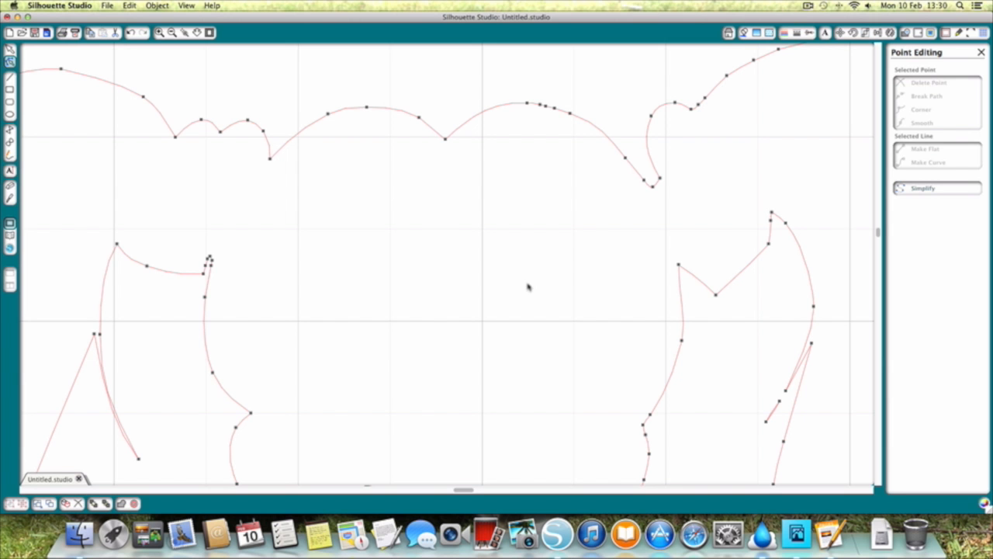
- Check the lower part of the cleaned outline, exit point editing, and move the outline up level with the stamp beside it
scroll(536, 285, "down", 15)
scroll(536, 286, "down", 8)
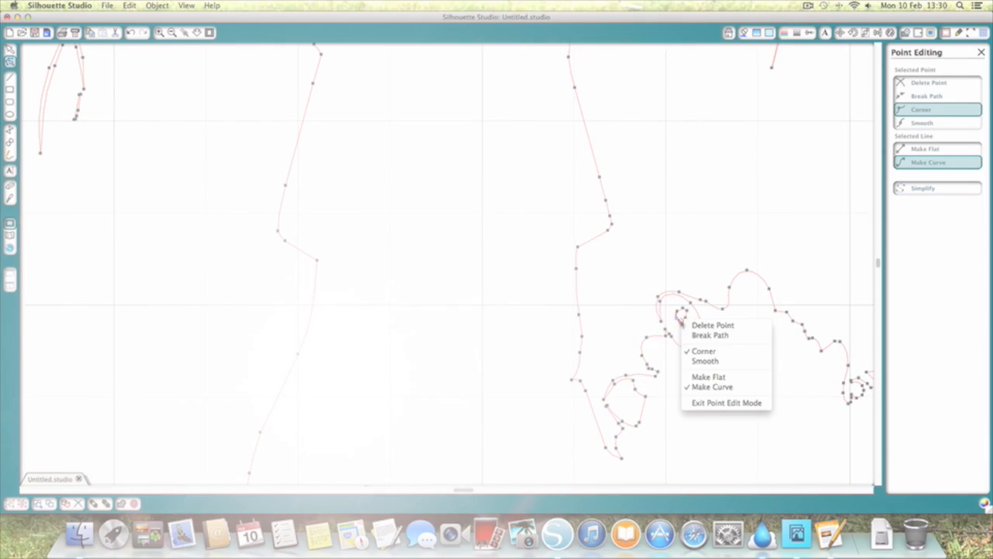
left_click(172, 33)
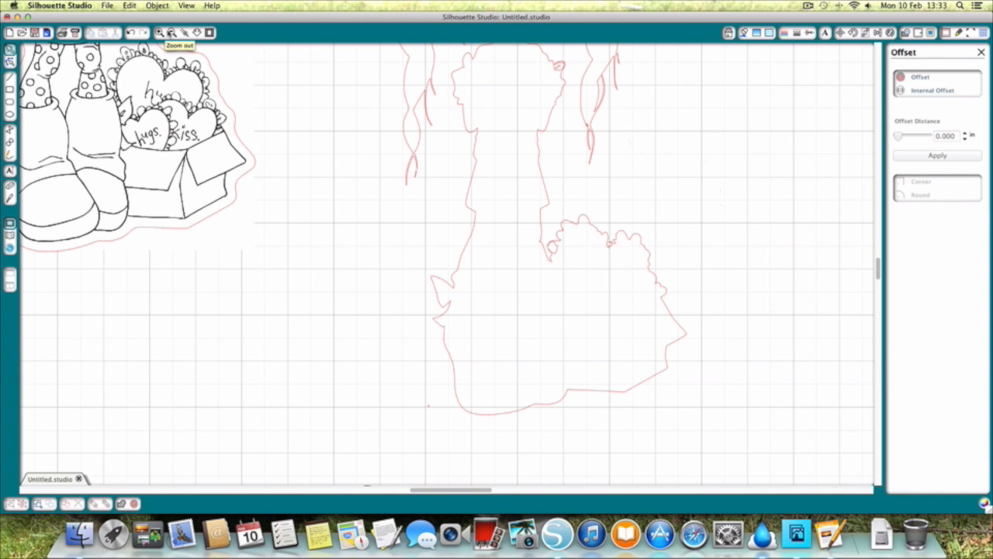
left_click(172, 33)
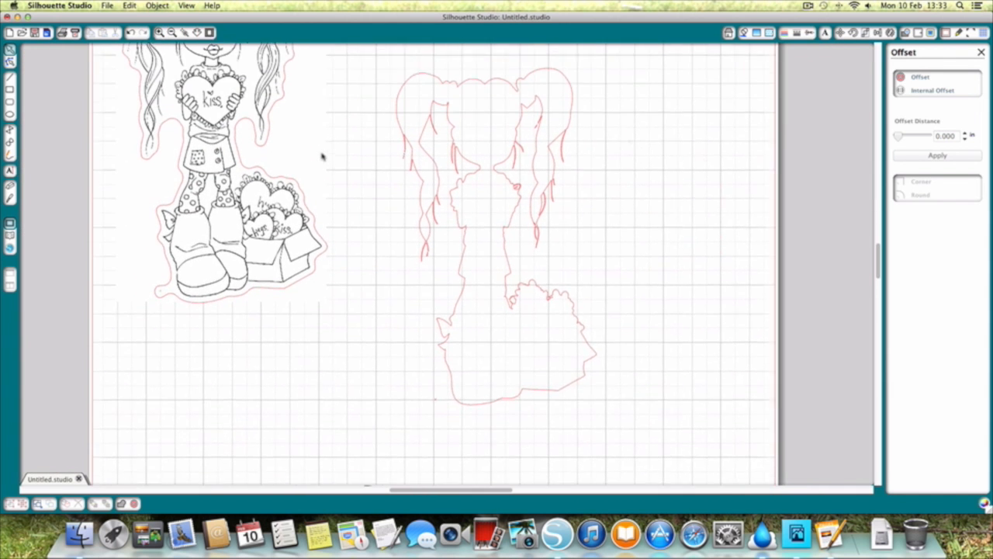
scroll(325, 160, "up", 5)
left_click_drag(451, 200, 448, 87)
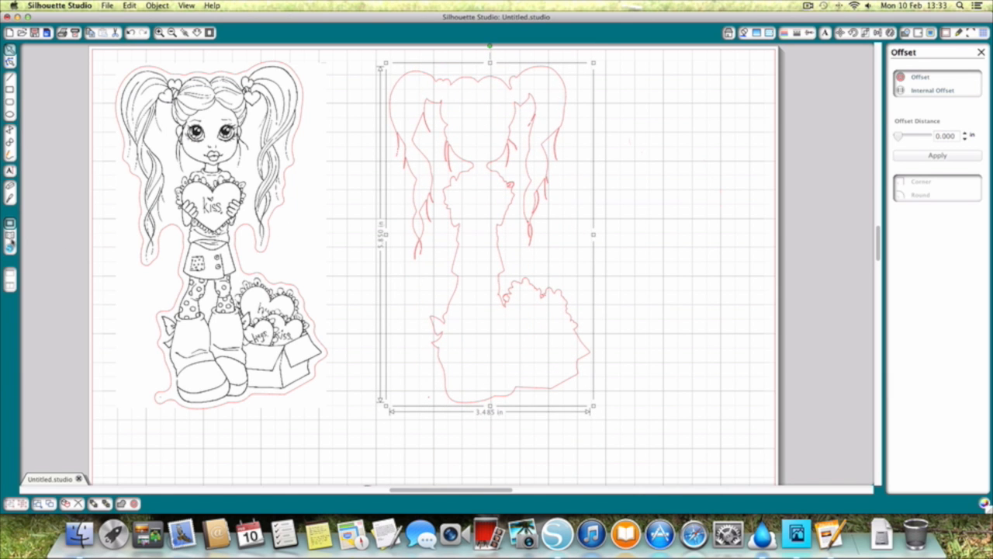
- Add the hugsandkisses design from My Own Designs to the page and place it over the cleaned outline
left_click(10, 243)
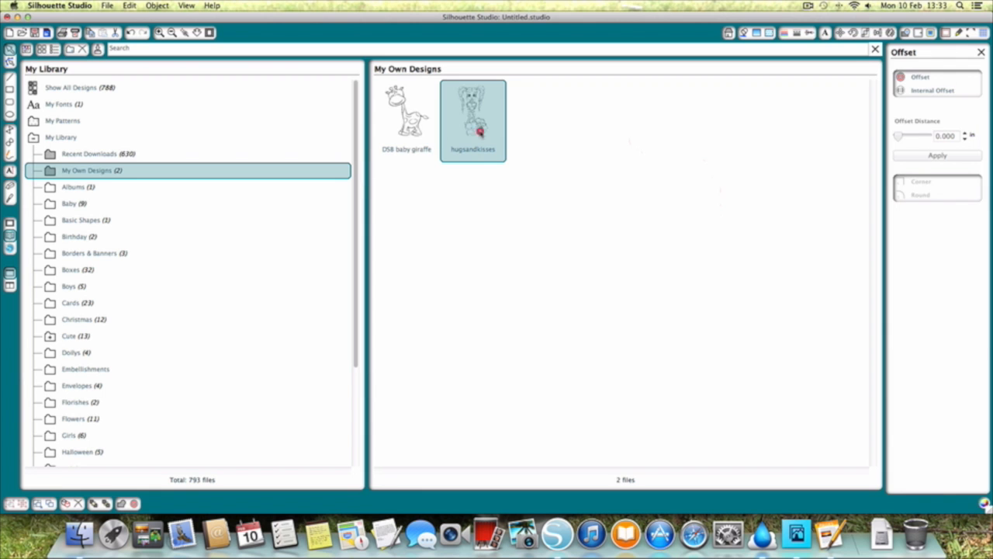
double_click(479, 132)
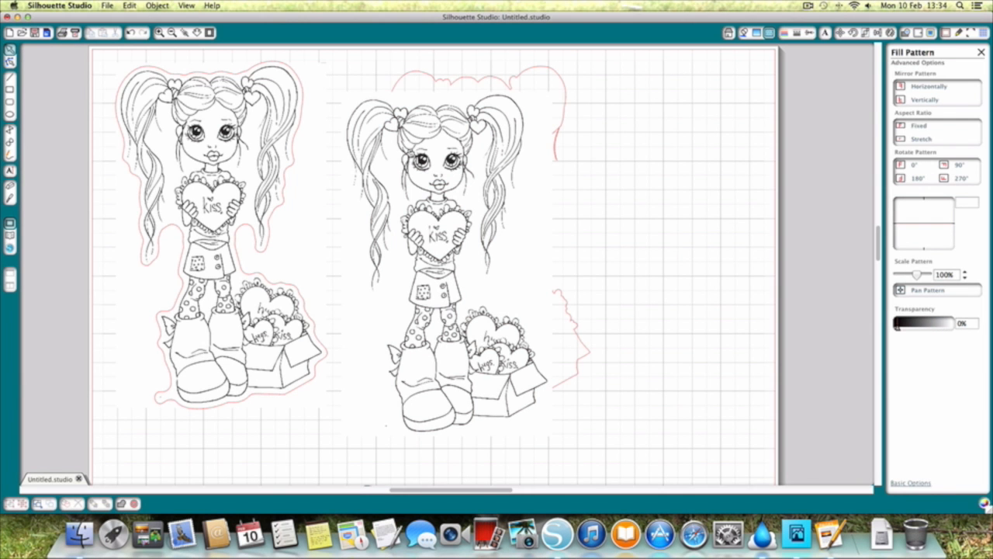
mouse_move(412, 154)
left_mouse_down()
mouse_move(422, 122)
mouse_move(450, 119)
left_mouse_up()
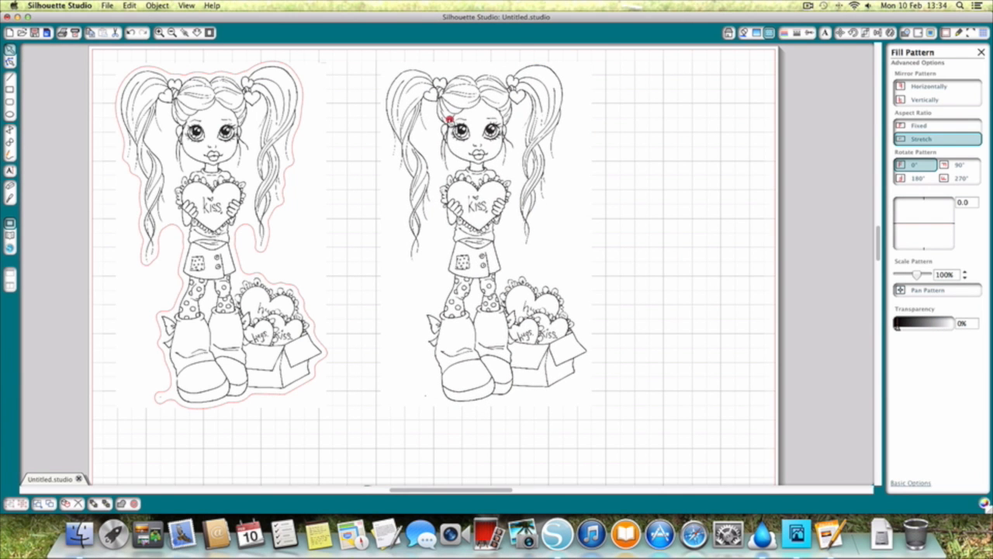
left_click(449, 120)
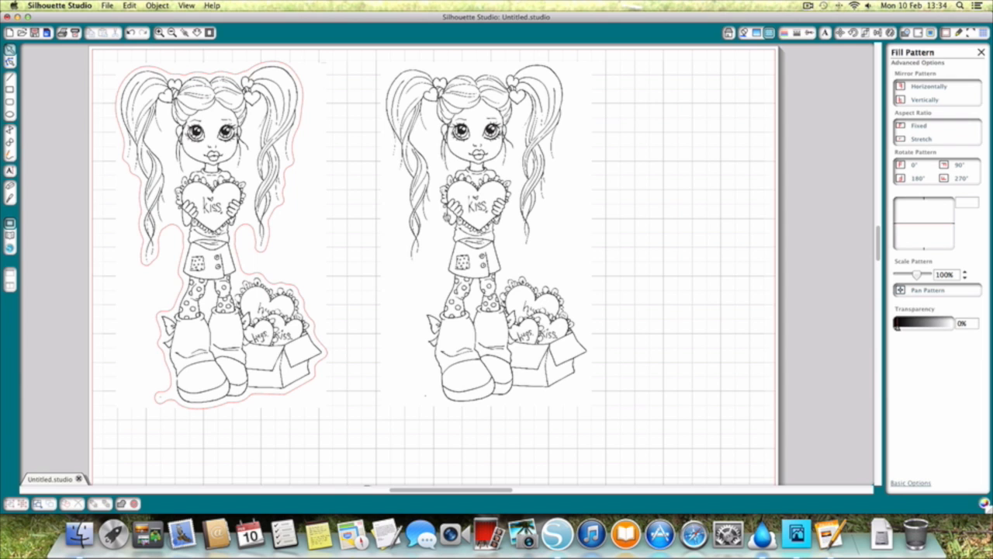
- Send the stamp image to the back, align it under the red outline, and check the fit up close
right_click(445, 214)
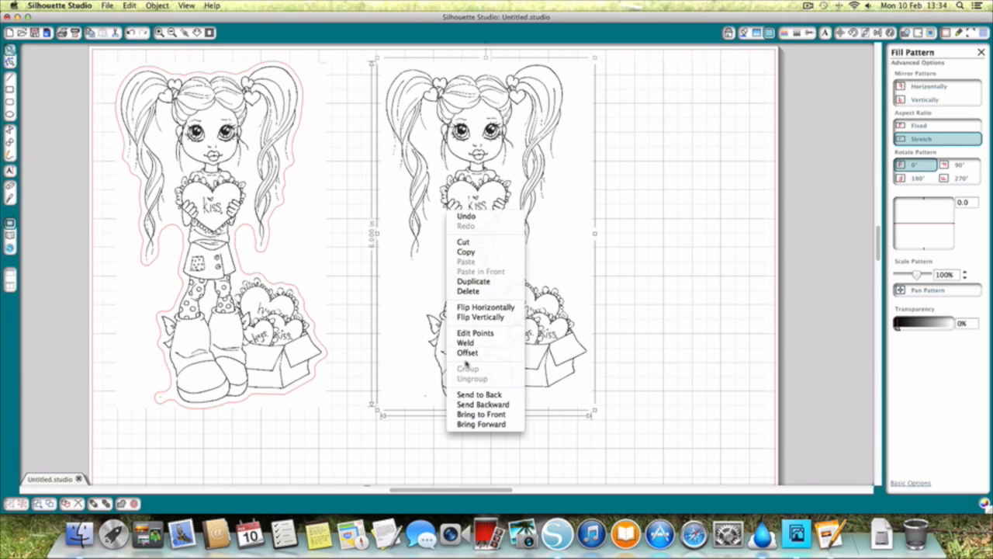
left_click(477, 395)
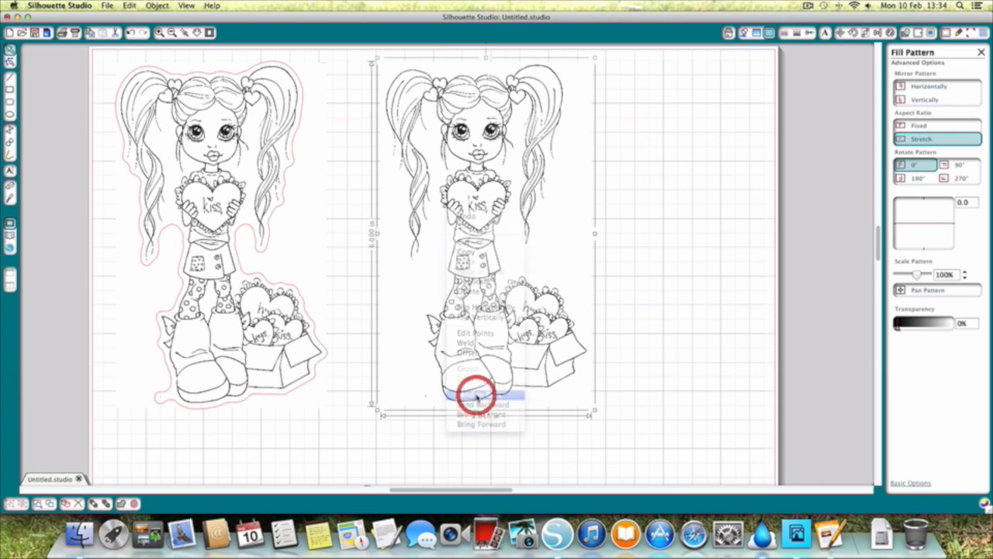
left_click_drag(482, 156, 485, 159)
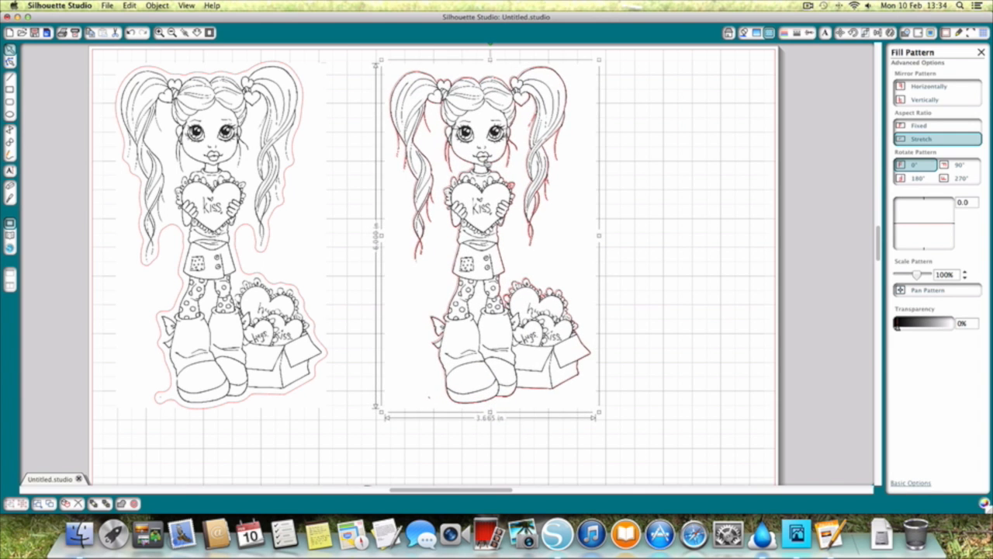
left_click(486, 160)
left_click(159, 32)
left_click(159, 32)
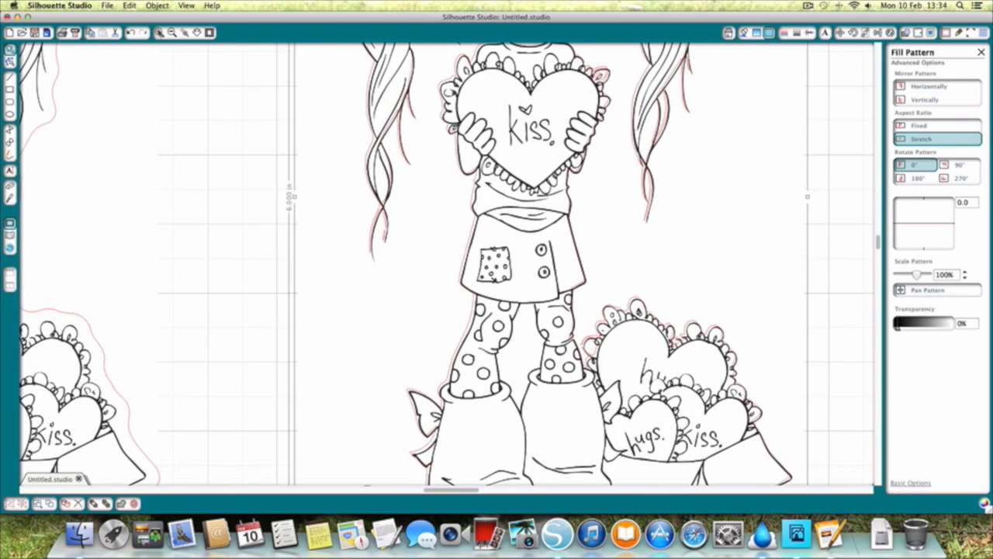
scroll(552, 203, "up", 10)
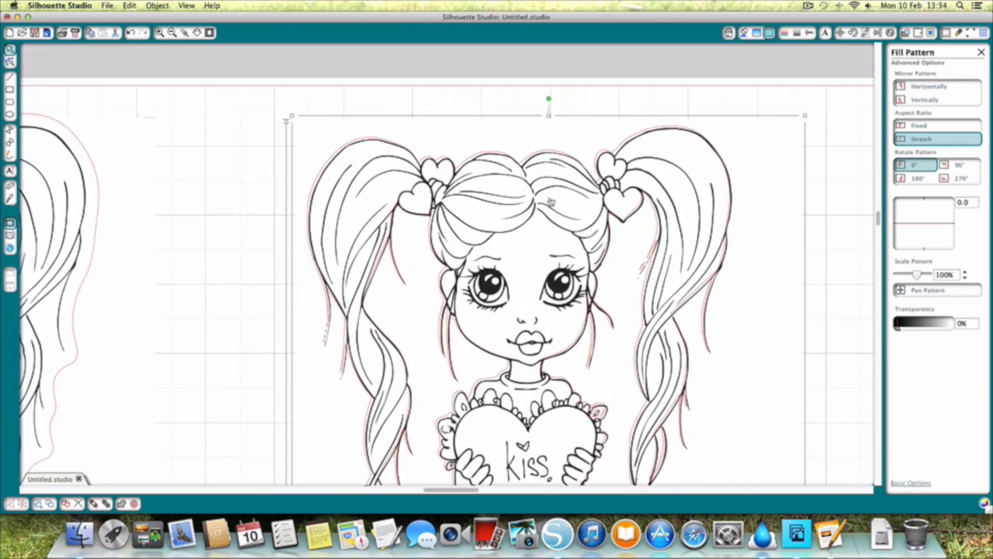
- Nudge the stamp image to line up with the red outline and check the fit from the hair down to the boots
left_click_drag(533, 199, 532, 198)
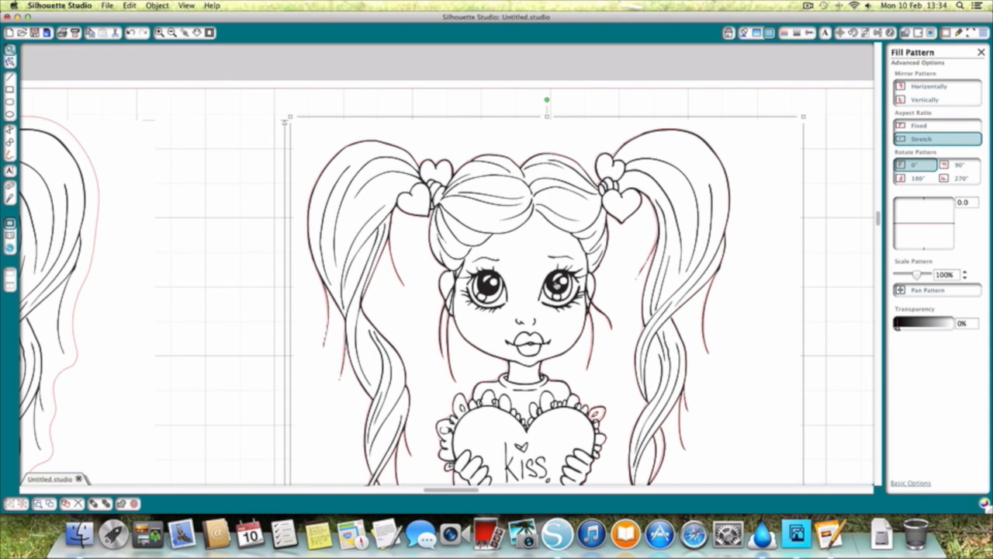
scroll(532, 196, "down", 3)
scroll(532, 196, "down", 10)
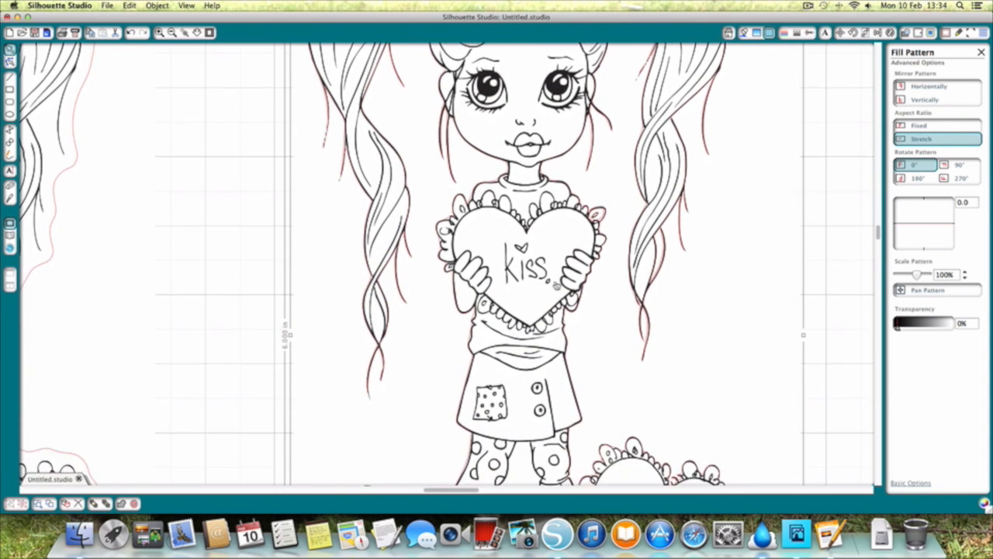
scroll(557, 286, "down", 5)
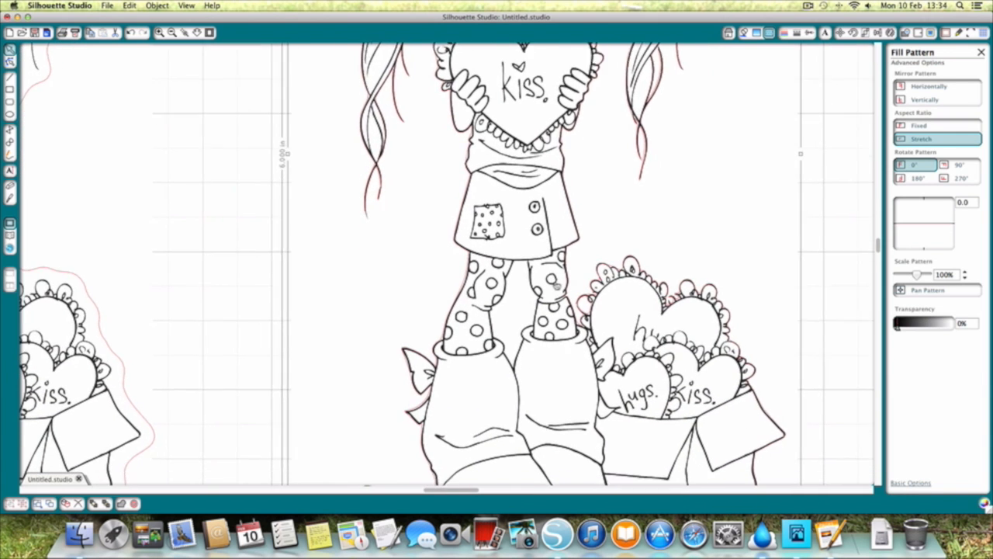
scroll(556, 287, "down", 1)
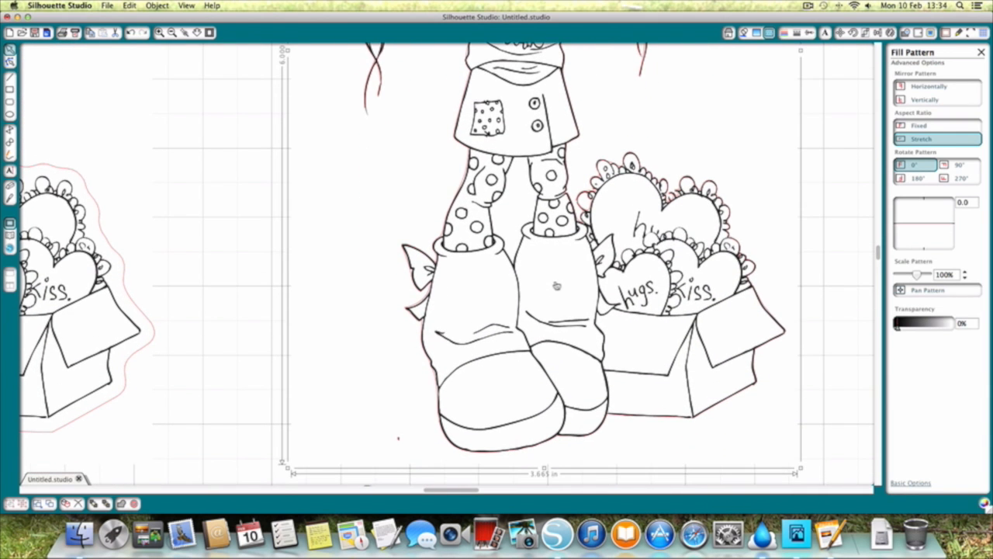
scroll(557, 286, "up", 1)
scroll(556, 286, "right", 1)
scroll(557, 286, "left", 2)
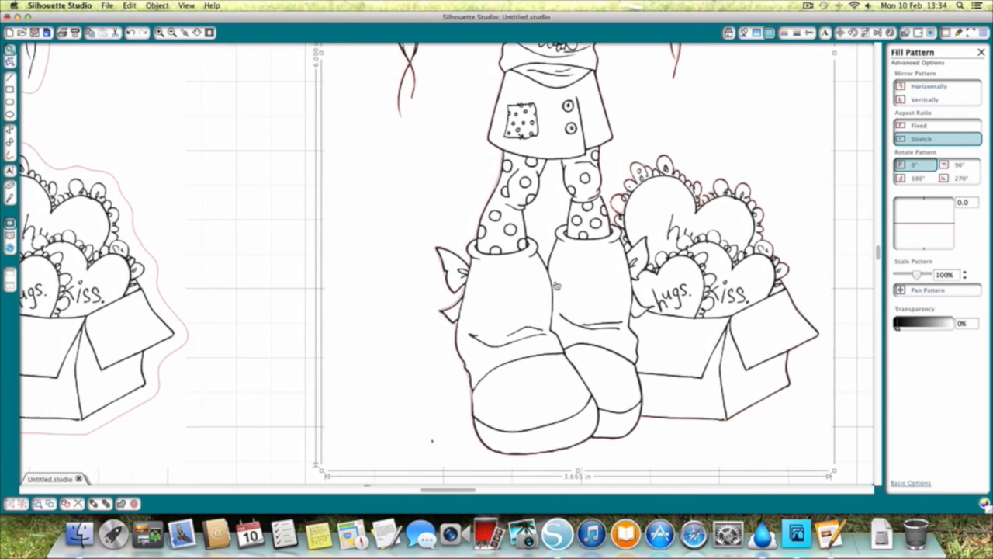
- Group the right-hand stamp image together with its red outline
left_click(233, 201)
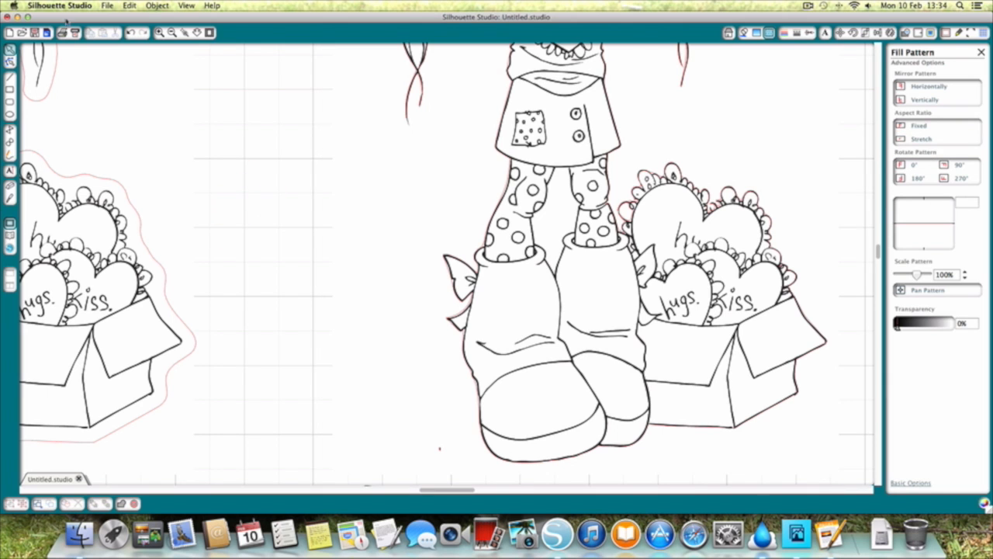
left_click(172, 33)
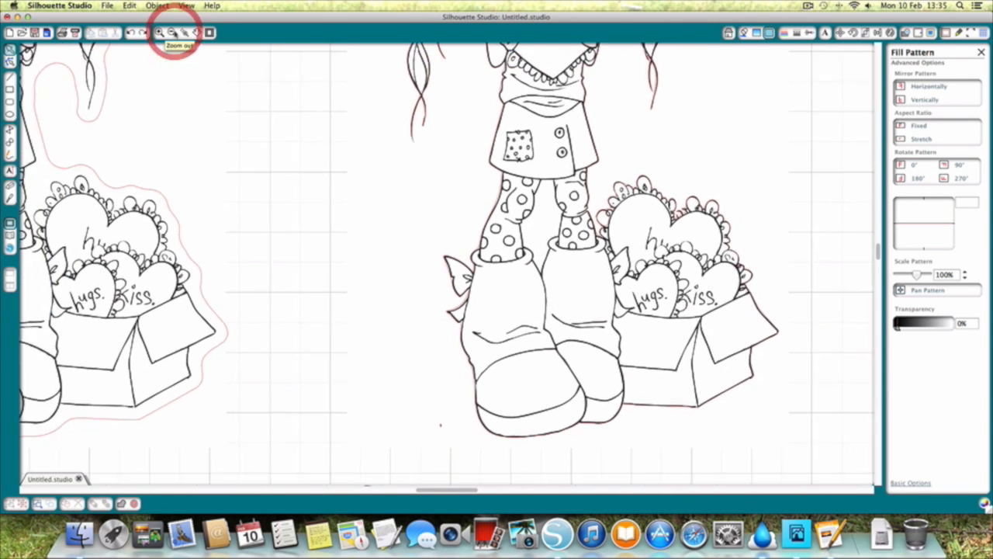
left_click(172, 32)
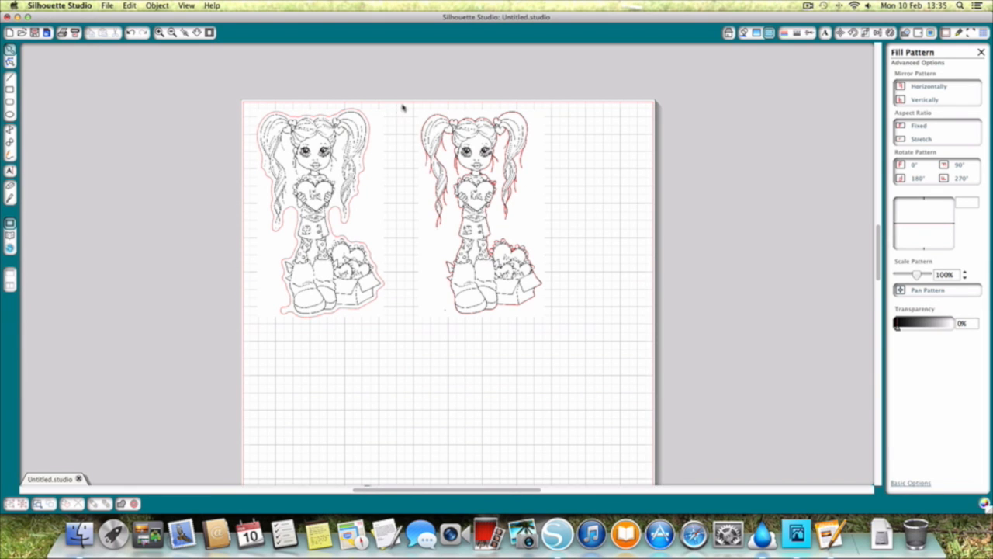
left_click(454, 273)
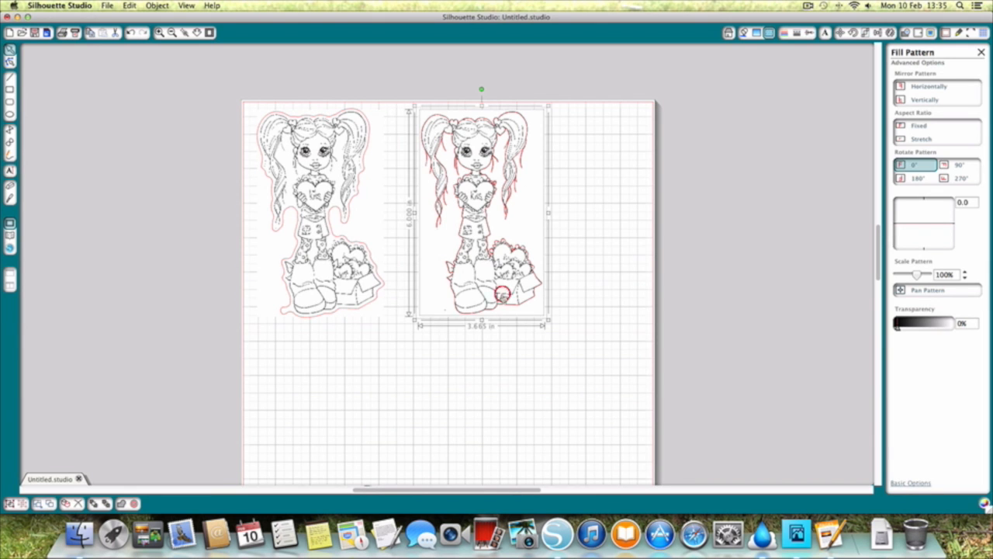
left_click(11, 505)
left_click(451, 382)
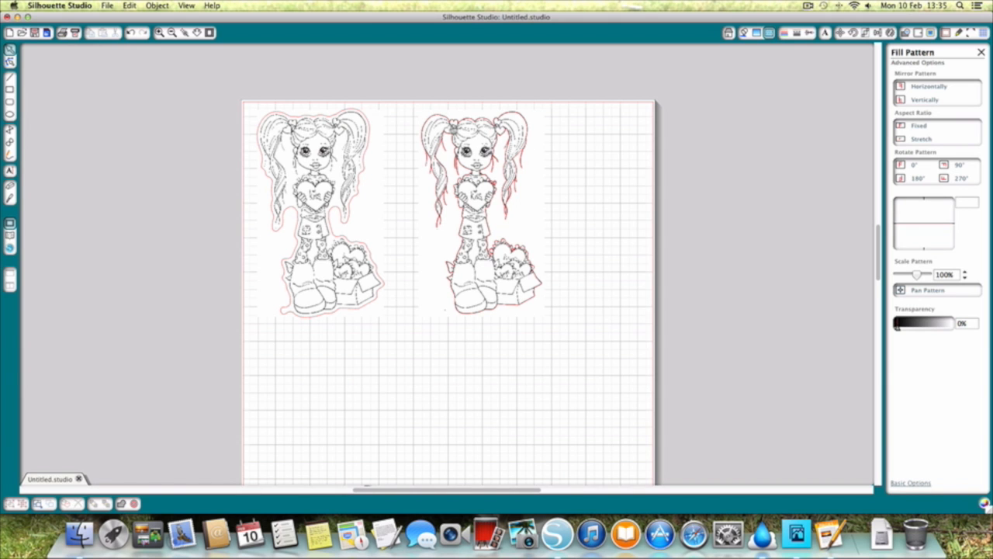
- Shift the grouped stamp and outline slightly farther right on the page and deselect it
left_click_drag(491, 114, 489, 122)
mouse_move(473, 156)
left_mouse_down()
mouse_move(488, 147)
mouse_move(494, 170)
mouse_move(487, 150)
left_mouse_up()
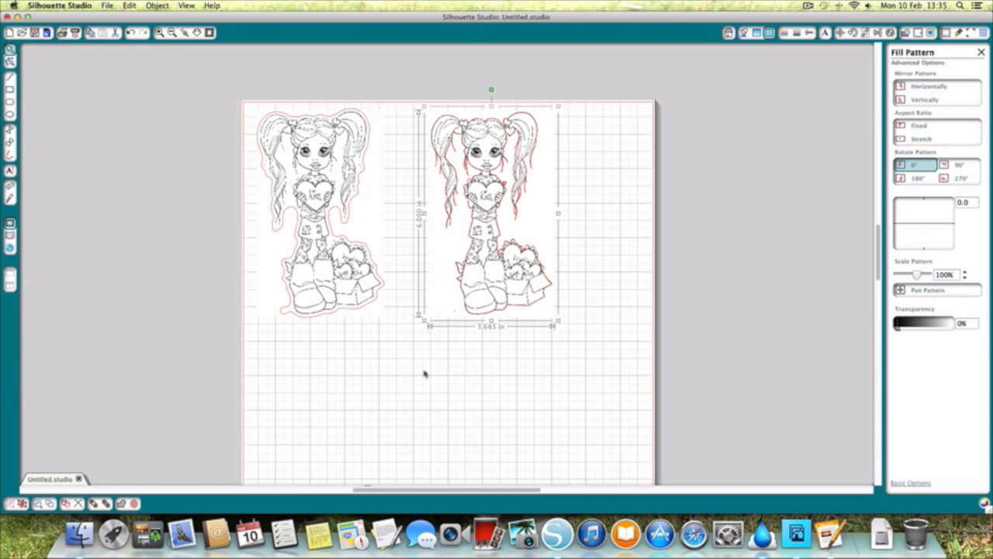
scroll(420, 422, "down", 1)
scroll(420, 422, "down", 3)
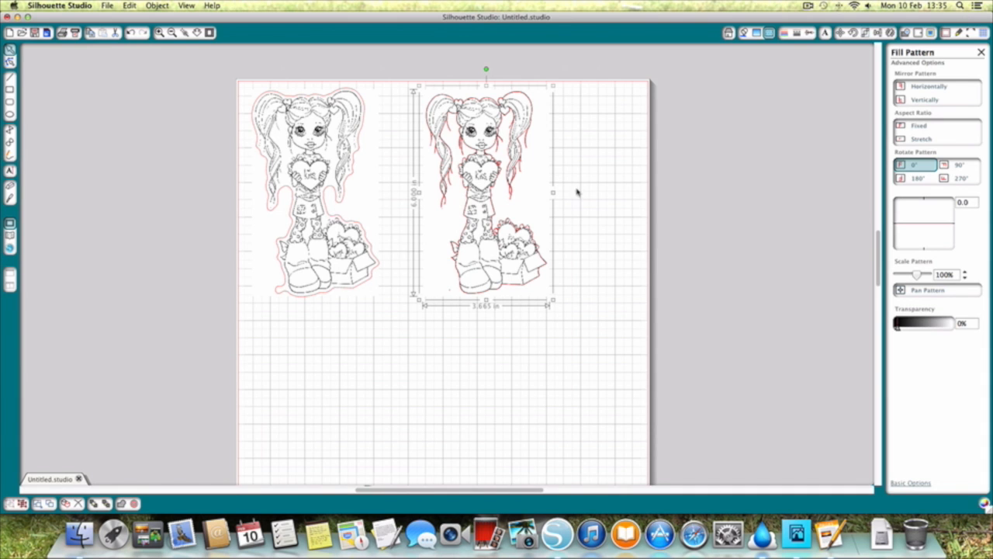
left_click(527, 400)
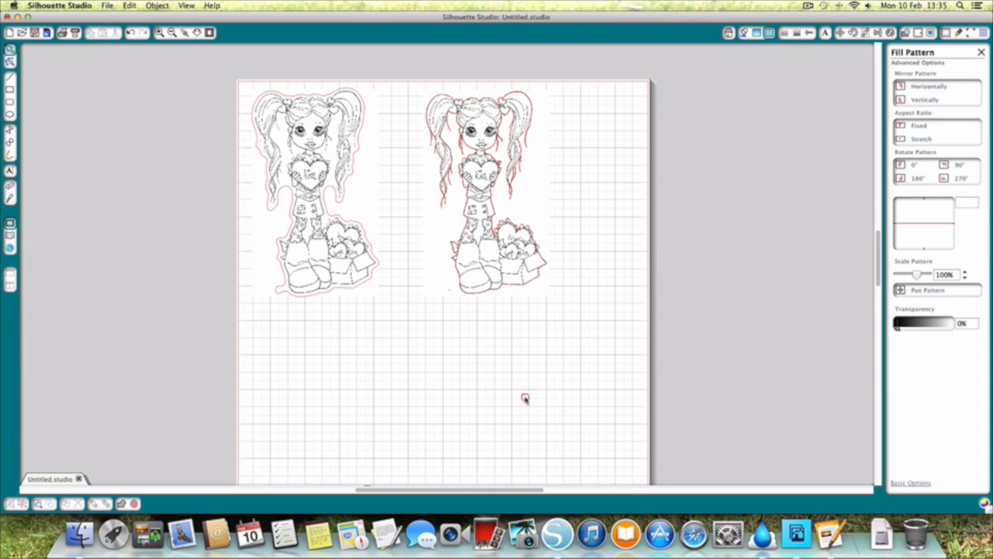
scroll(527, 401, "down", 5)
scroll(527, 401, "up", 1)
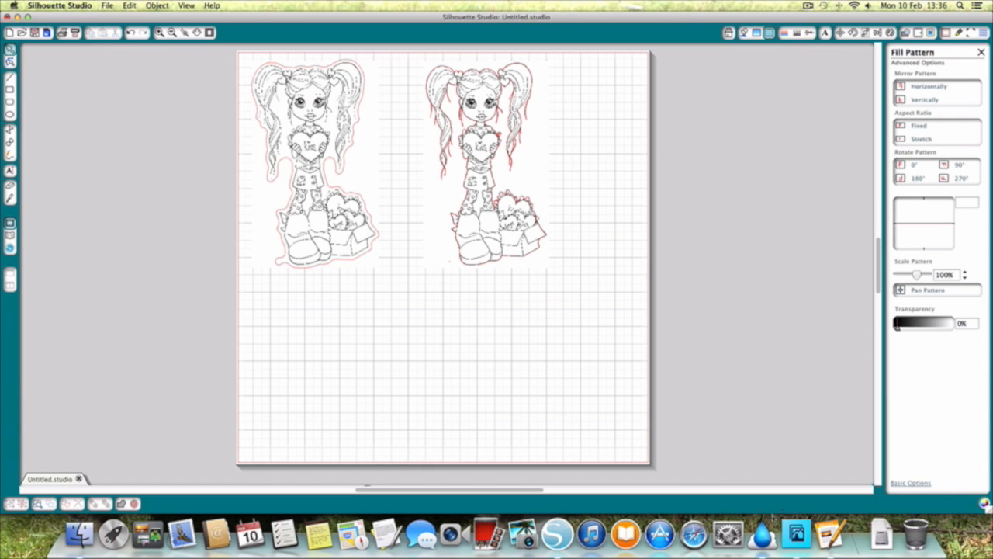
- Switch to Photoshop Elements with hugsandkisses.png open and set the foreground color to red (f51212)
left_click(795, 532)
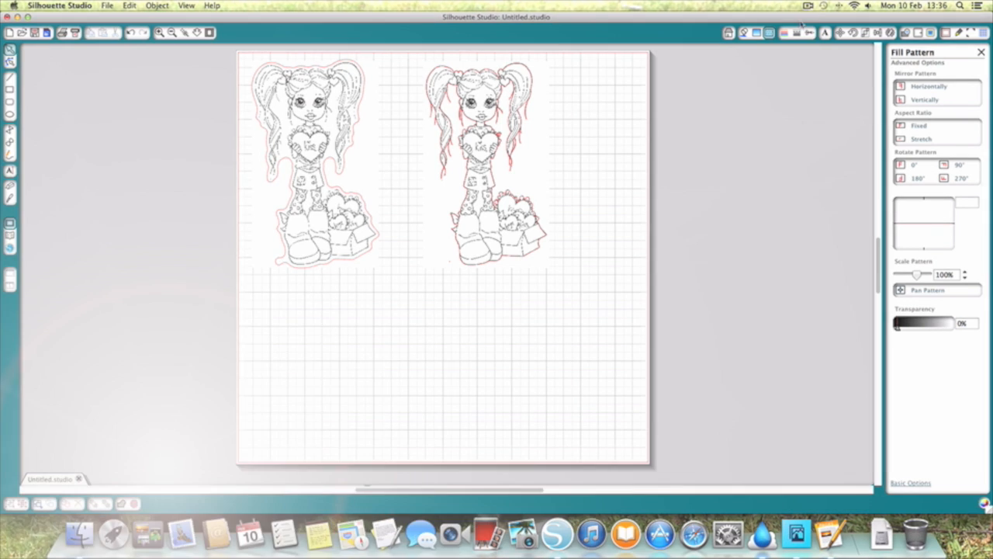
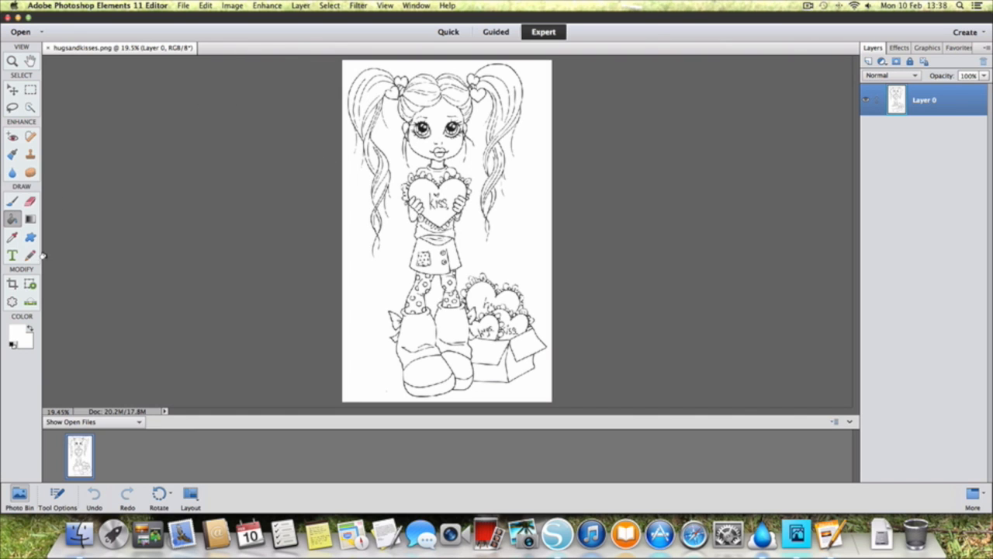
left_click(16, 334)
left_click(491, 200)
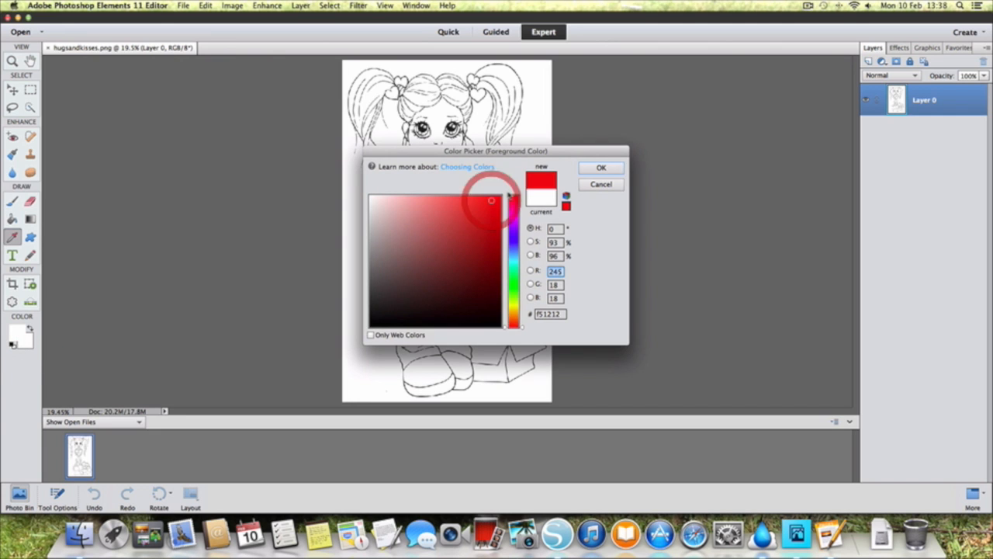
left_click(601, 168)
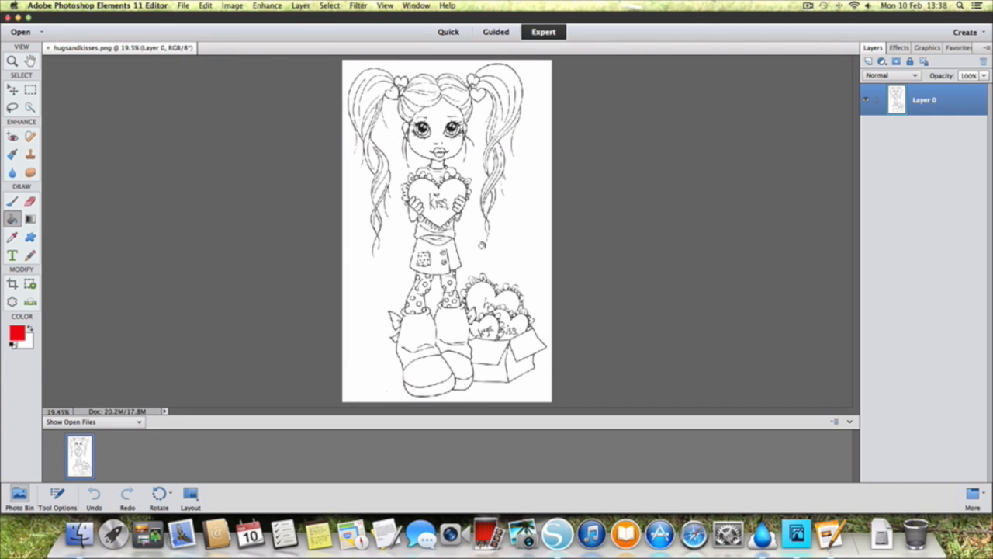
- Test for gaps in the stamp's lines by filling the white background with red, and undo the fill
left_click(357, 275)
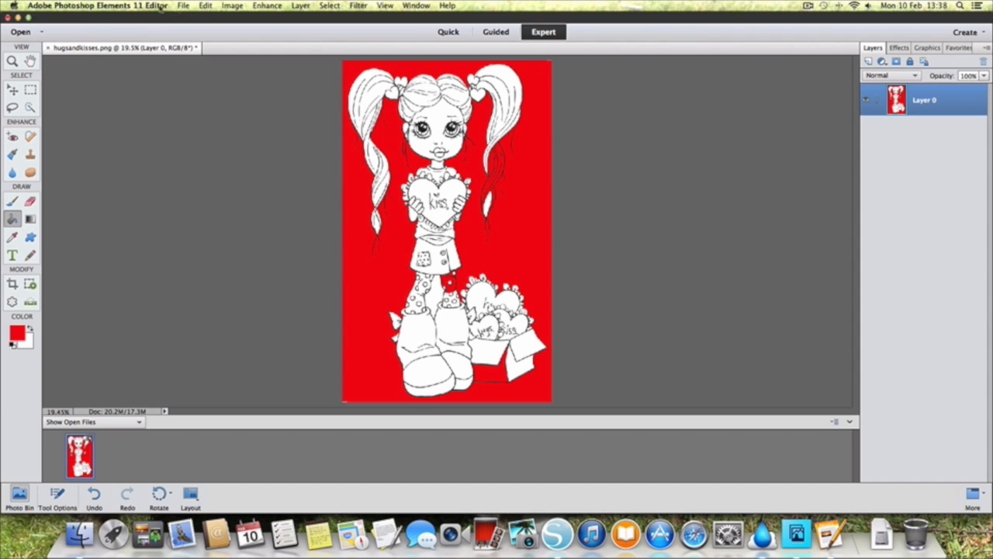
left_click(205, 5)
left_click(222, 17)
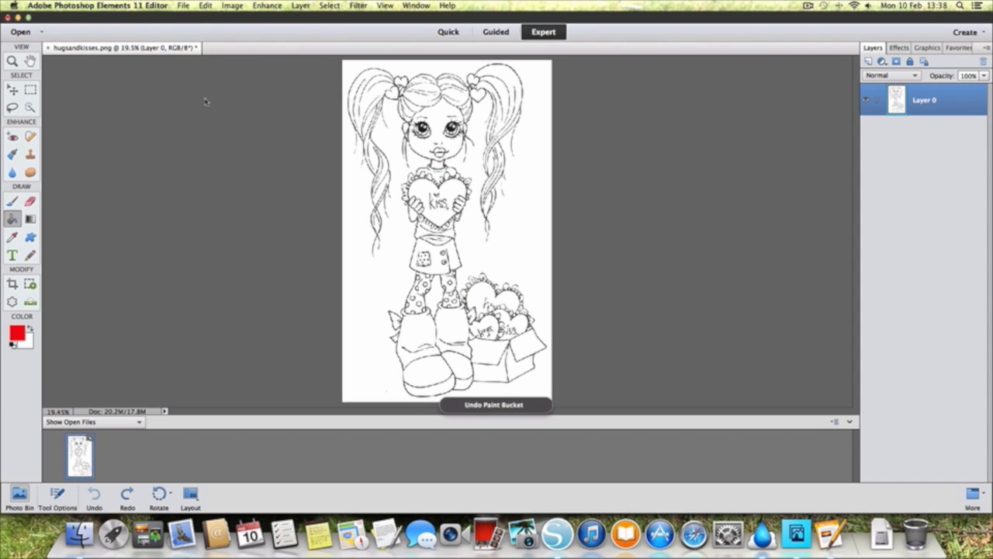
- Activate the Pencil tool with black as the foreground color for repairing the lines of the right-hand pigtail
left_click(12, 62)
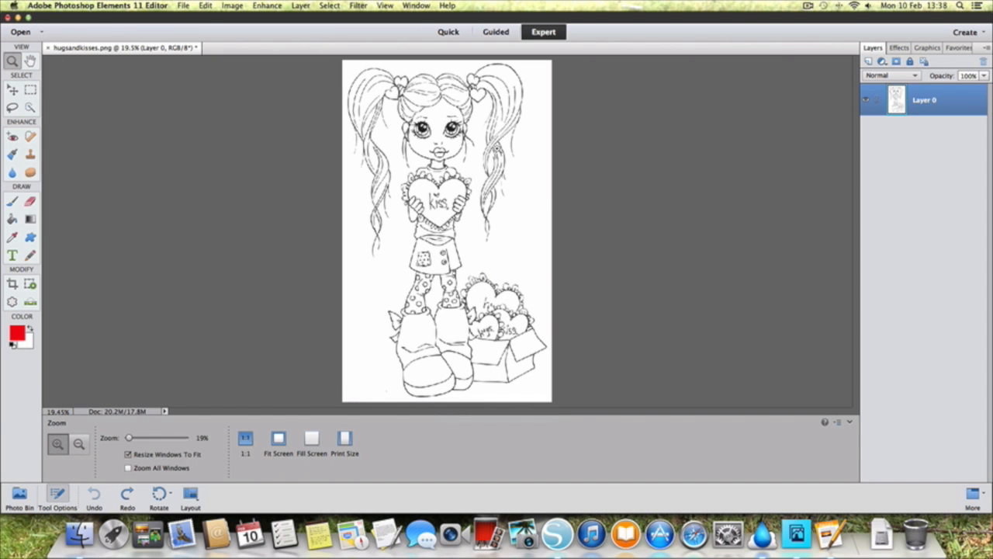
left_click(498, 150)
left_click(443, 229)
left_click(443, 229)
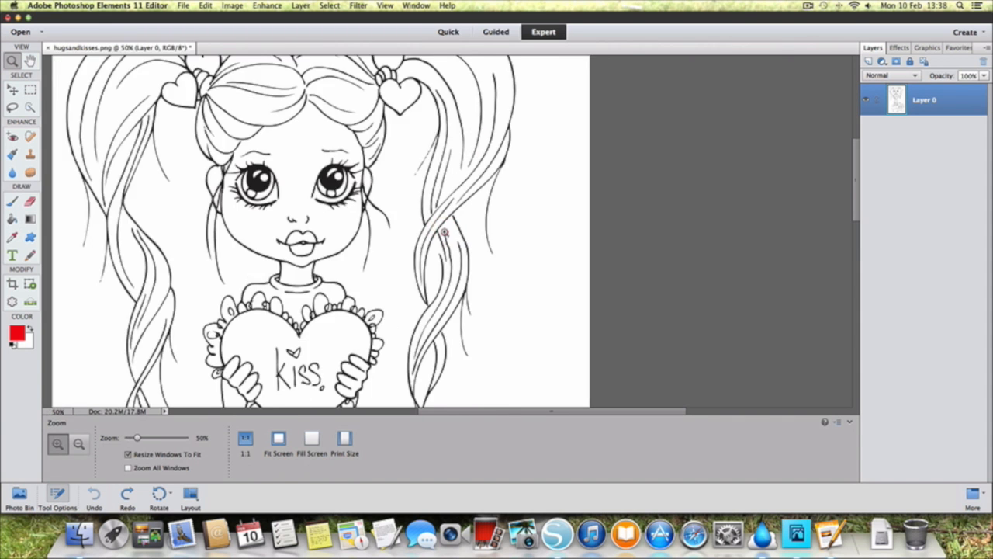
left_click(444, 231)
scroll(446, 249, "down", 5)
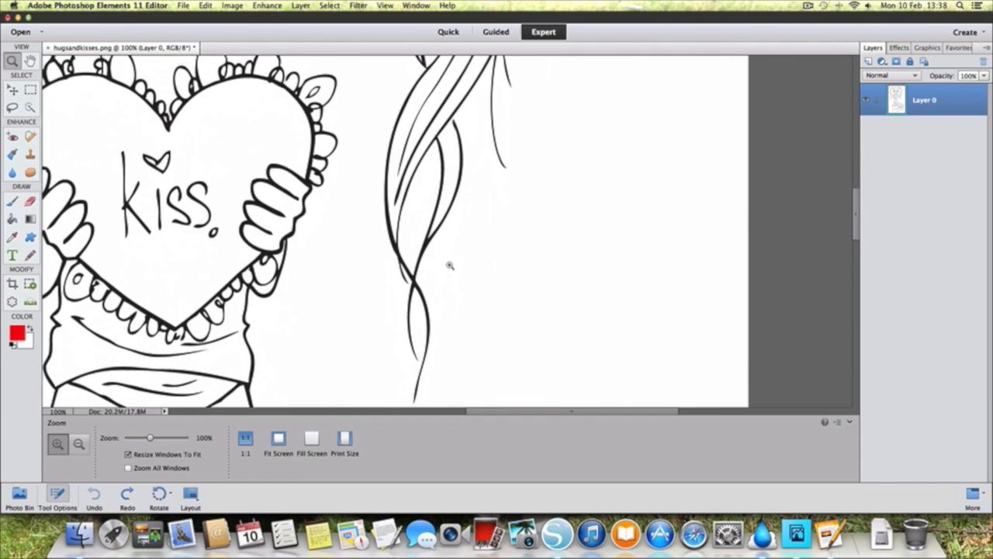
scroll(450, 265, "up", 3)
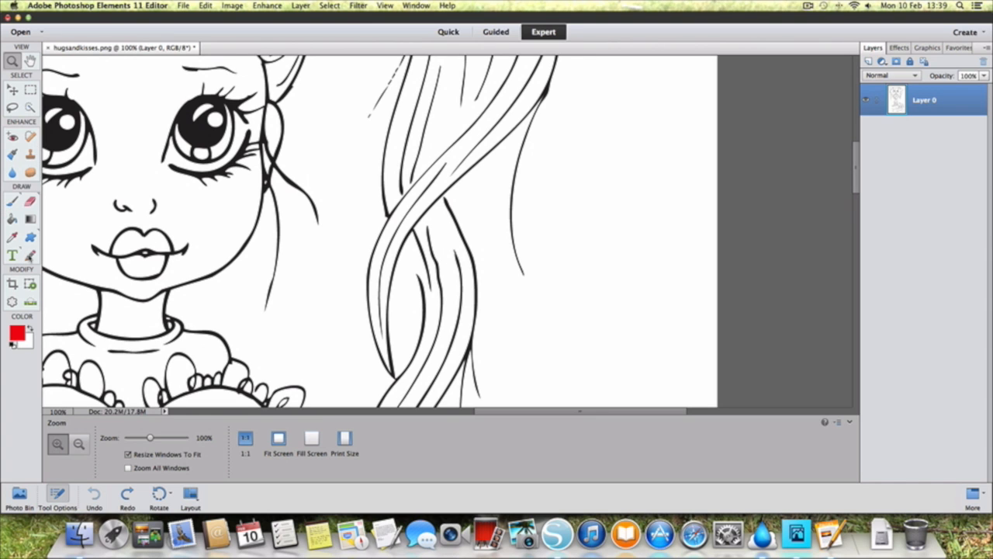
left_click(30, 255)
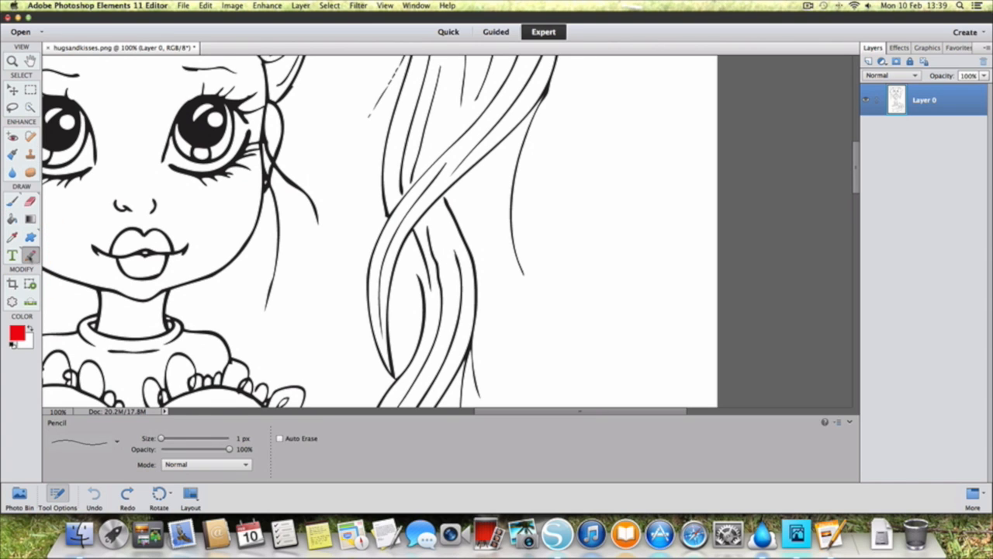
scroll(386, 233, "left", 5)
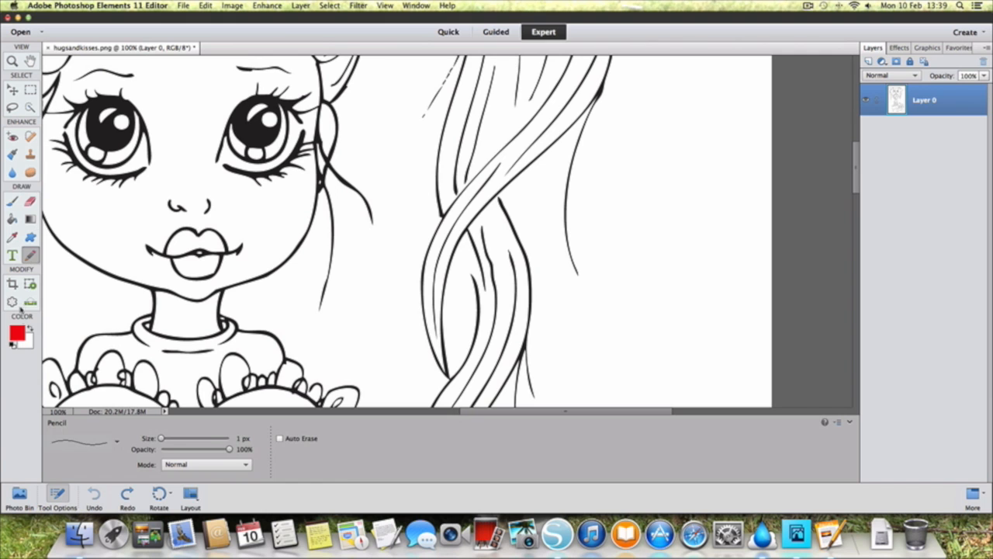
left_click(18, 335)
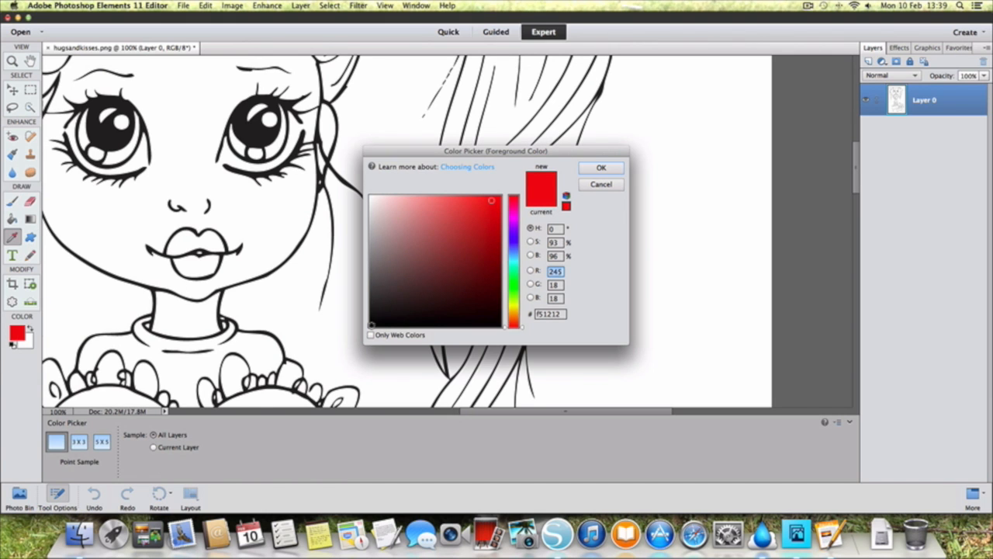
left_click(371, 324)
left_click(601, 168)
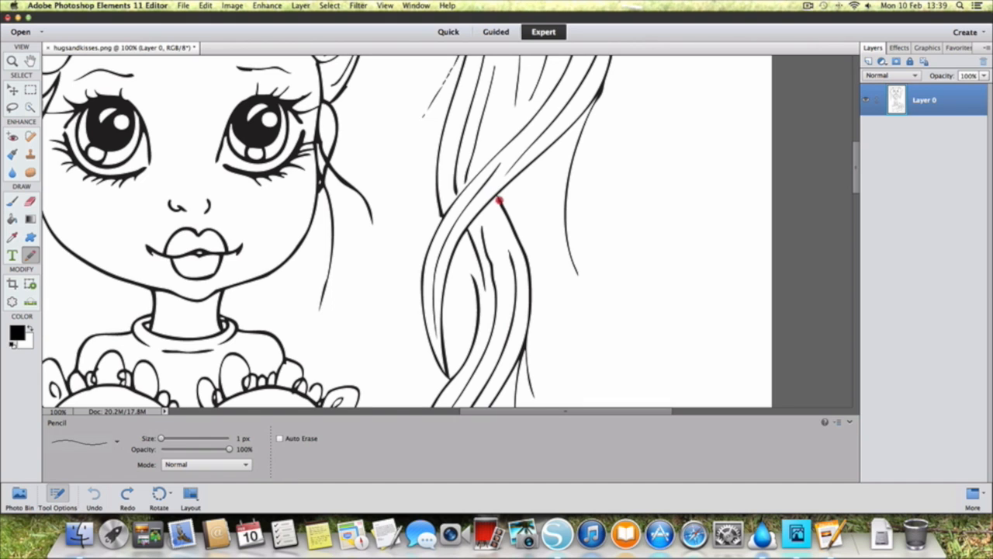
- Close the small gaps where strands meet along the right-hand pigtail with short black pencil strokes
left_click(497, 200)
left_click(500, 201)
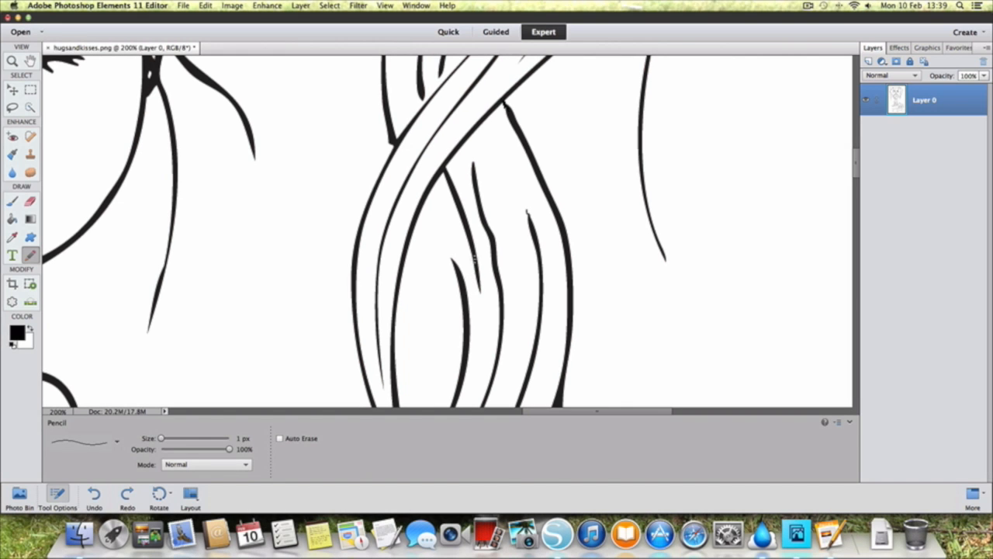
left_click_drag(474, 270, 467, 309)
left_click(479, 284)
scroll(514, 313, "up", 10)
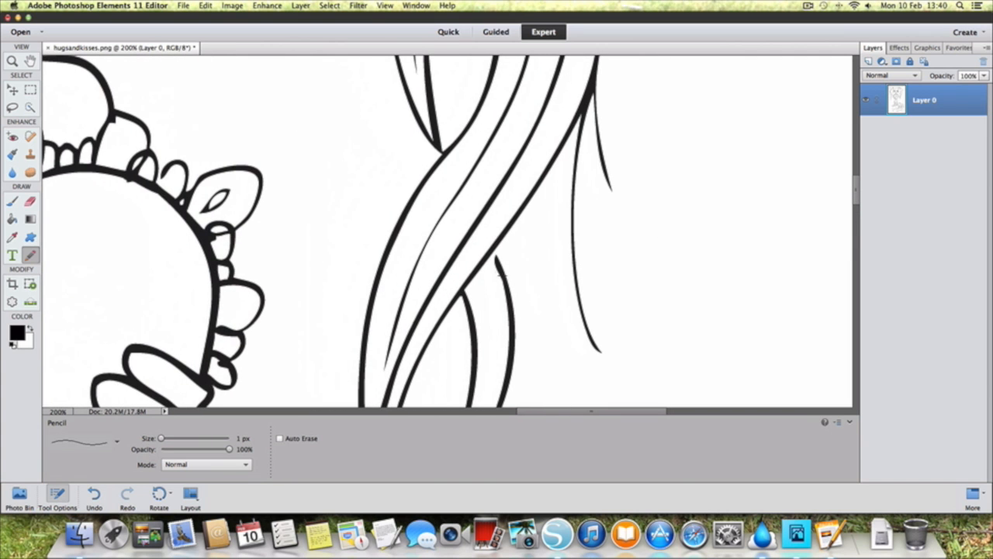
left_click_drag(494, 258, 494, 258)
- Close the gaps in the scalloped frill around the upper hearts in the box with black pencil marks
scroll(533, 281, "down", 10)
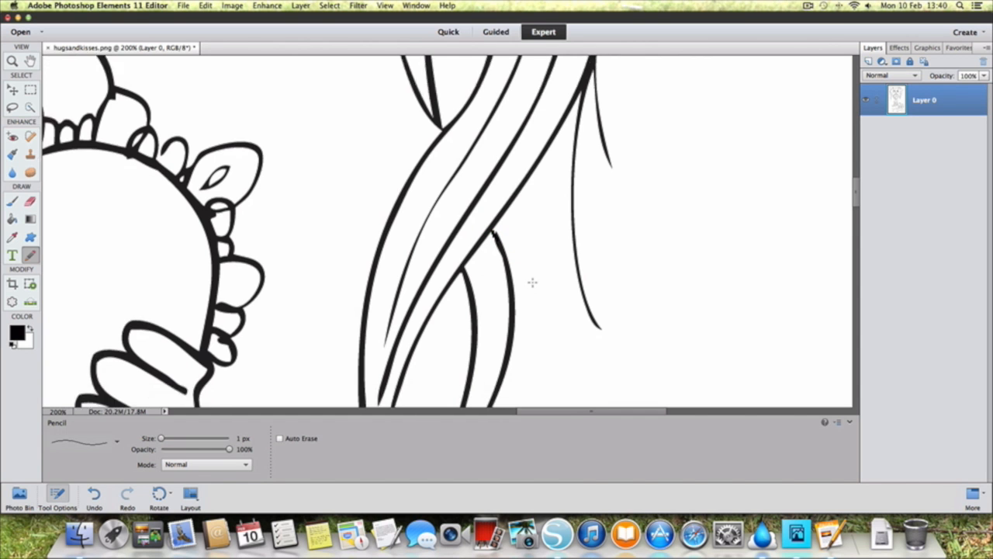
scroll(532, 282, "down", 10)
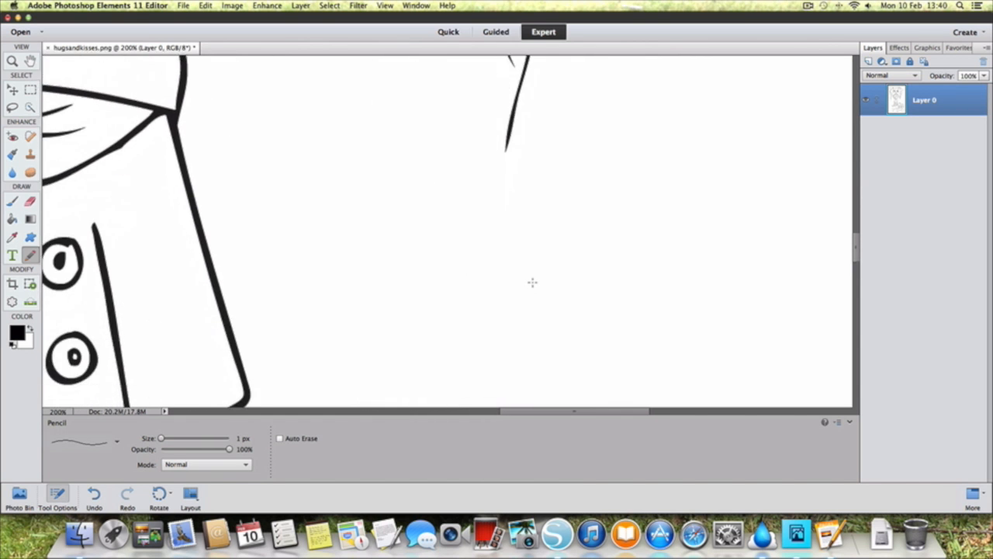
scroll(532, 282, "down", 3)
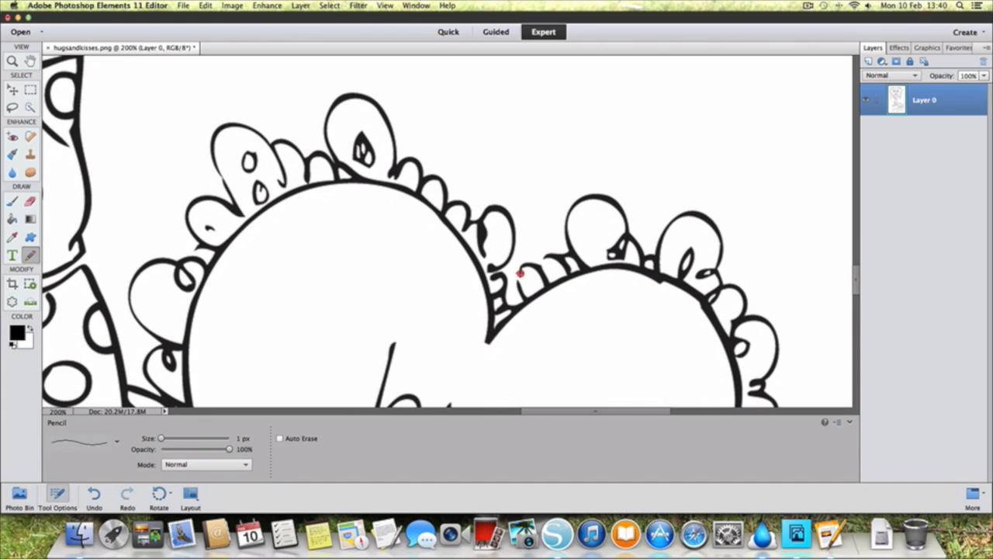
left_click(522, 273)
left_click(540, 265)
left_click_drag(192, 256, 198, 246)
left_click(222, 175)
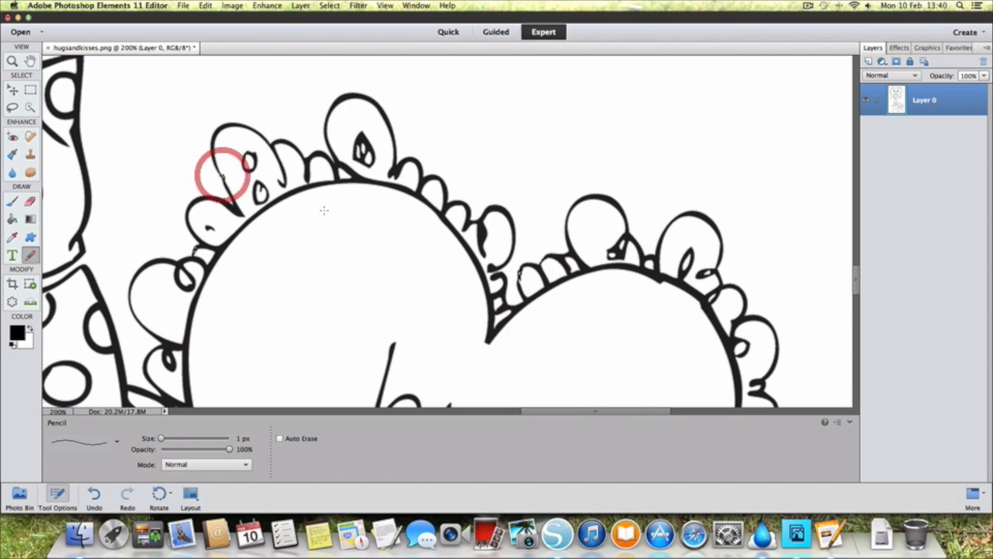
scroll(493, 261, "down", 10)
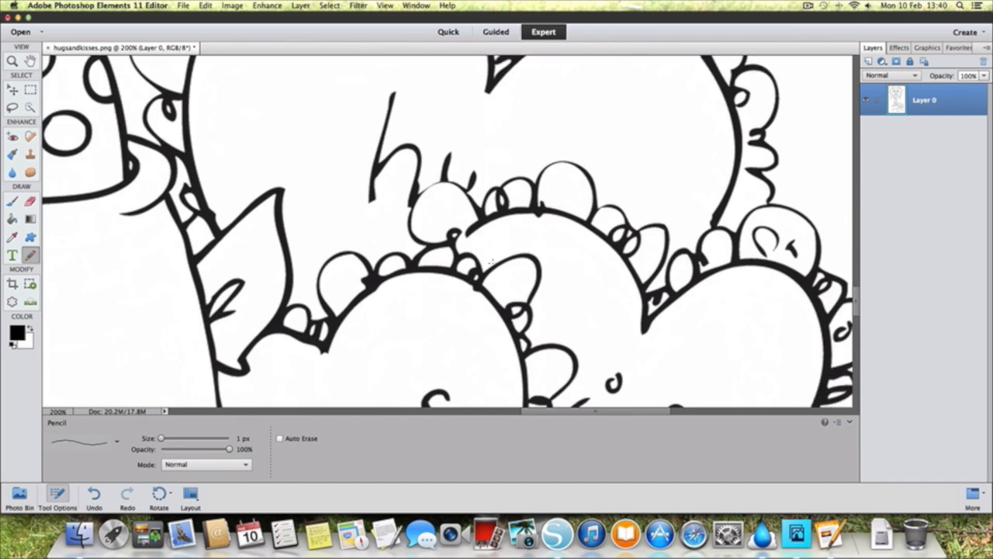
- Close the gaps at the box's bottom corner and at the knee fold of the spotted leg beside the hearts with black pencil marks
scroll(493, 263, "down", 5)
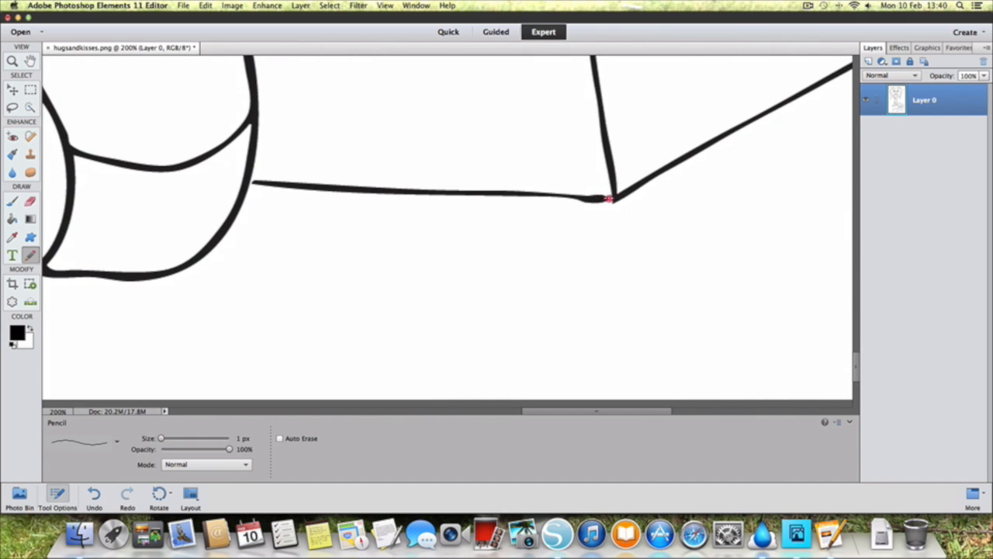
mouse_move(613, 199)
left_mouse_down()
mouse_move(604, 201)
mouse_move(615, 200)
left_mouse_up()
left_click(613, 199)
scroll(382, 286, "up", 10)
scroll(382, 286, "left", 5)
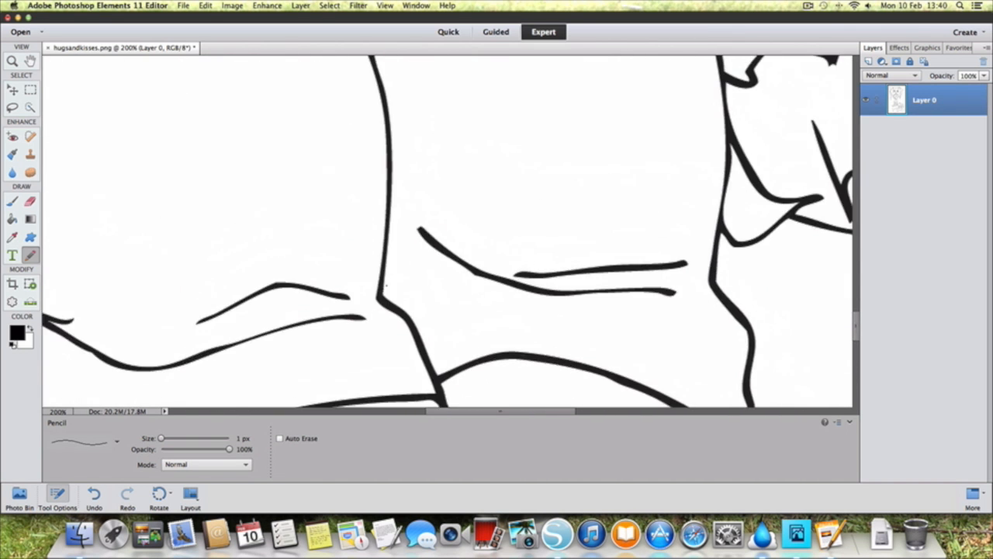
scroll(382, 285, "up", 4)
scroll(382, 285, "right", 2)
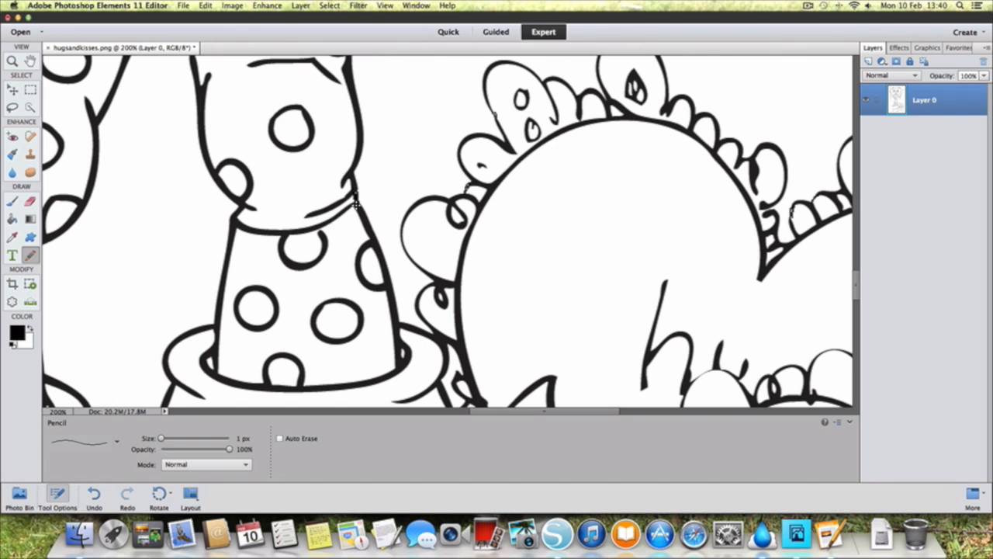
left_click(357, 201)
- Examine the whole repaired stamp at 25% zoom, from the pigtails down to the boots and the box of hearts
left_click(13, 61)
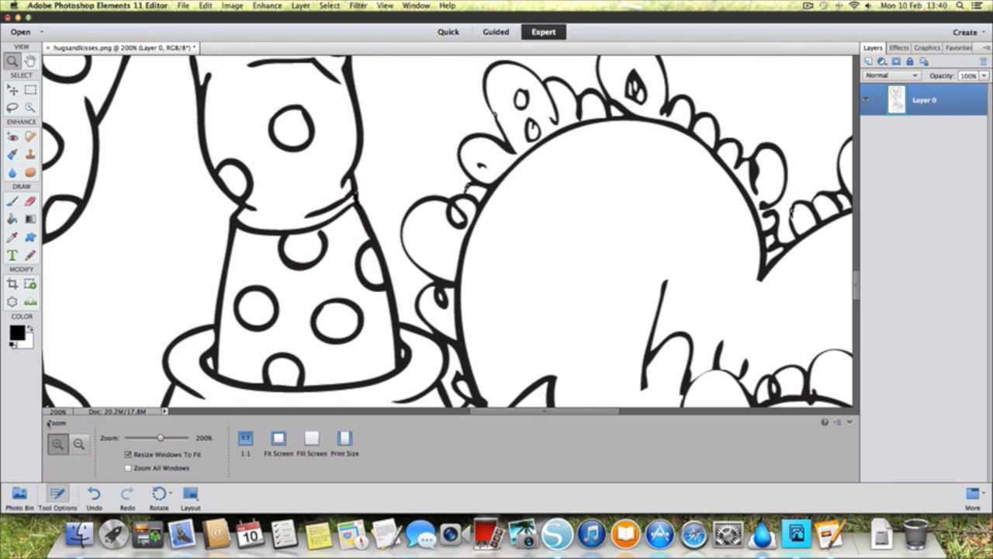
left_click(78, 443)
left_click(300, 289)
left_click(300, 290)
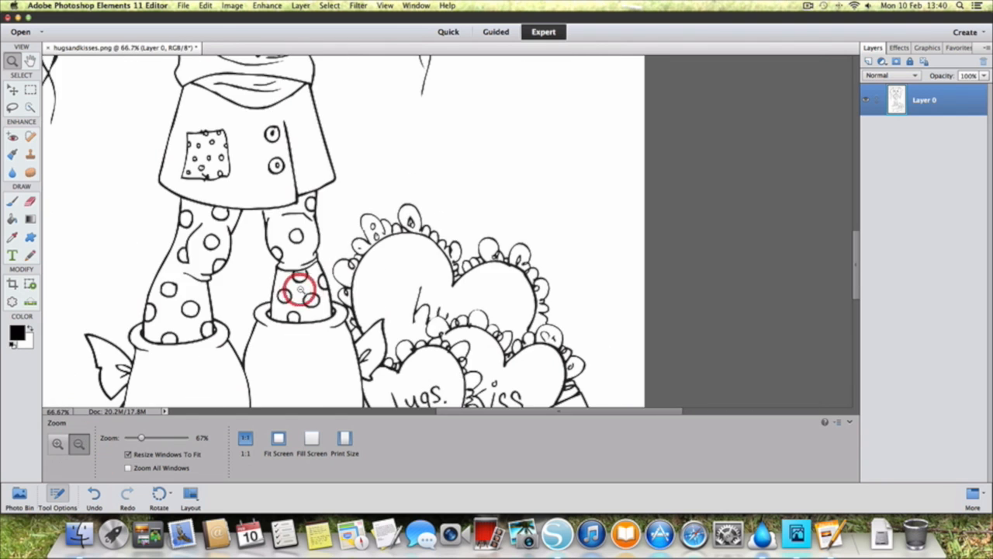
left_click(302, 289)
left_click(298, 287)
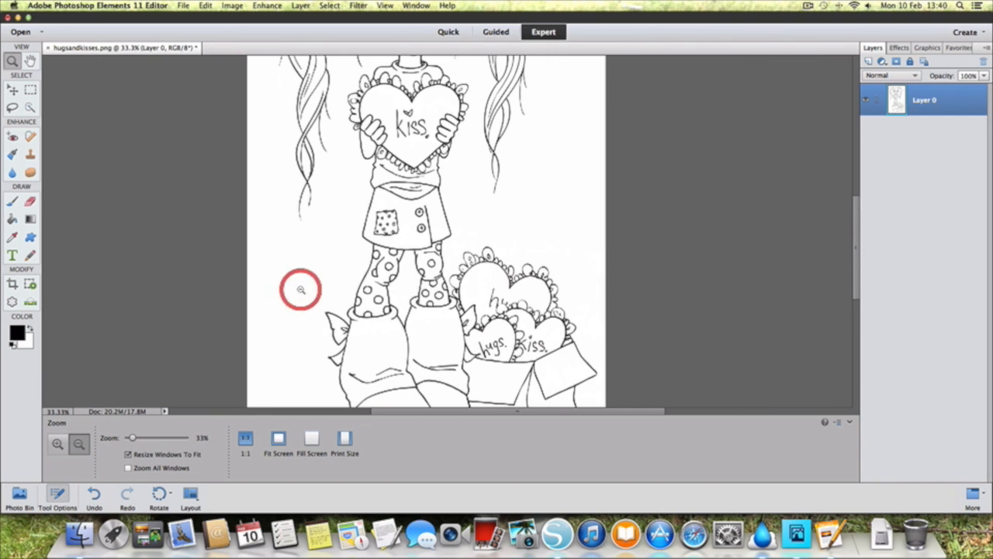
left_click(299, 289)
left_click(353, 274)
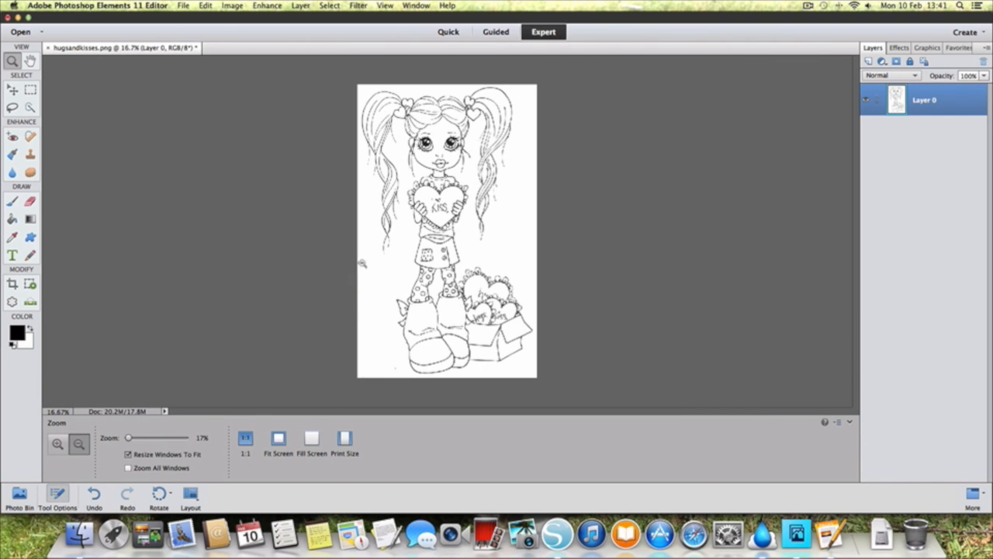
left_click(57, 443)
left_click(316, 274)
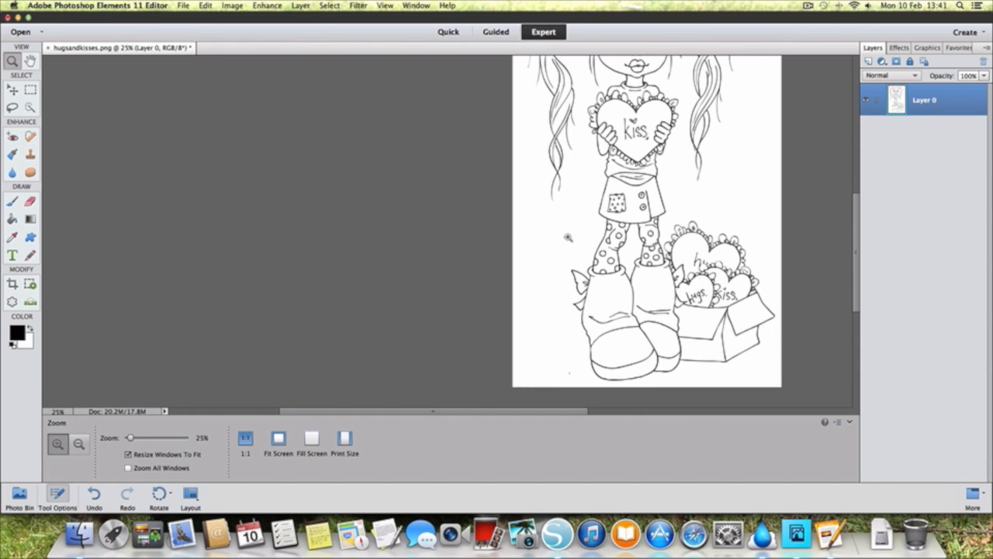
scroll(571, 235, "up", 4)
scroll(573, 236, "right", 9)
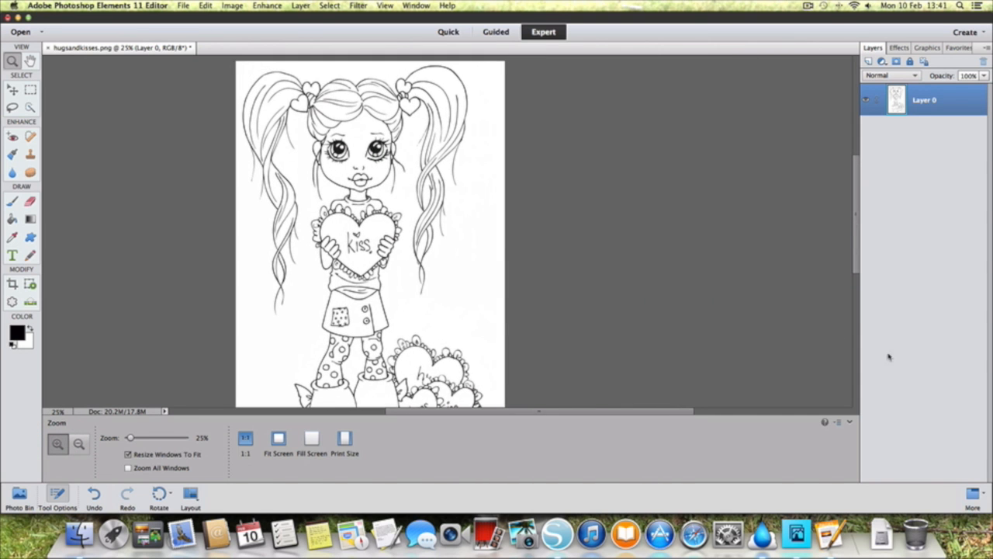
left_click(838, 424)
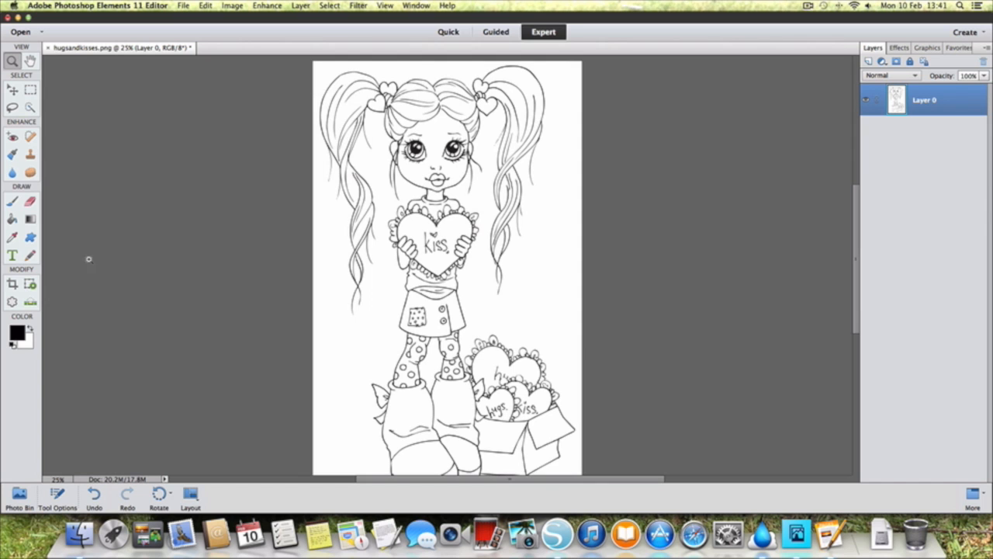
scroll(153, 260, "down", 2)
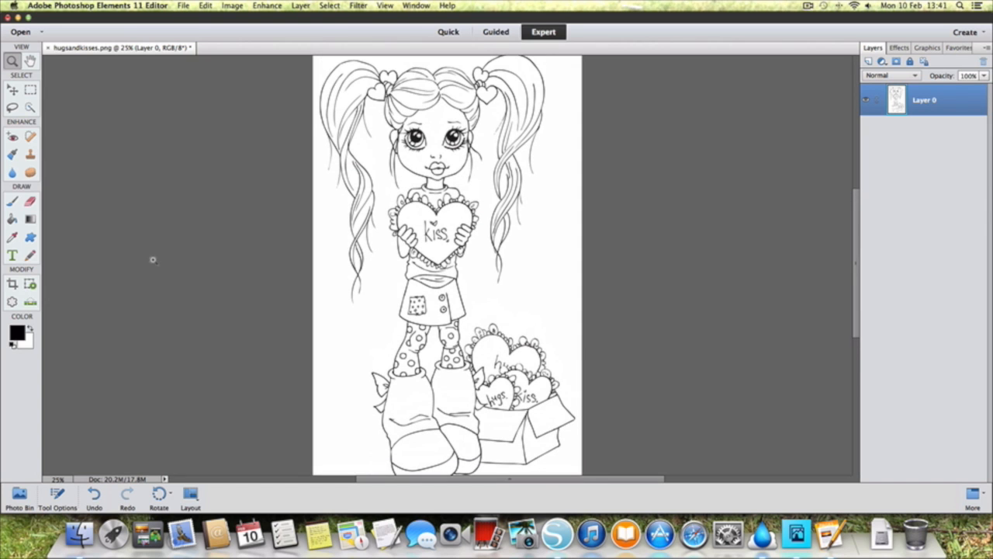
- Set the foreground color to red #f60c0c and fill the white background around the stamp with the Paint Bucket
left_click(17, 332)
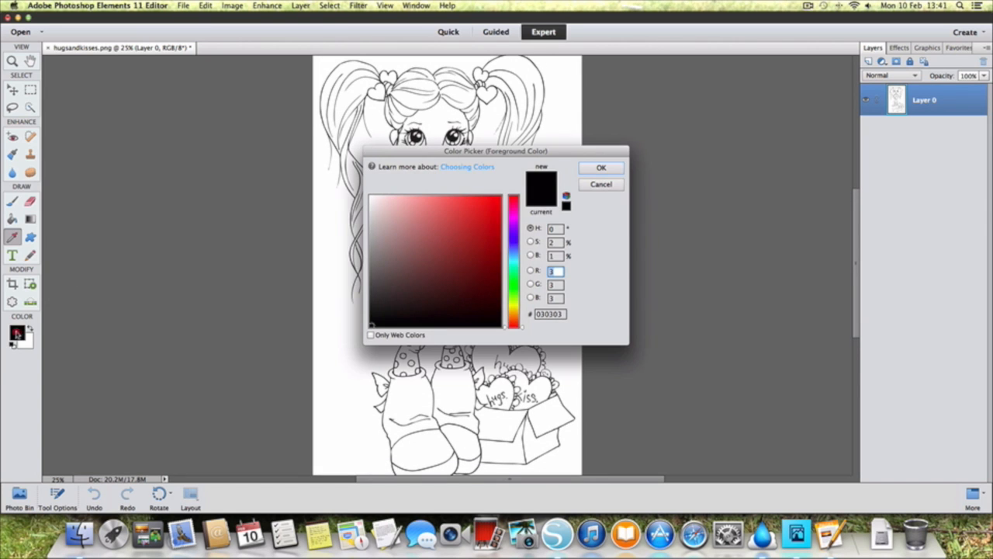
left_click(495, 198)
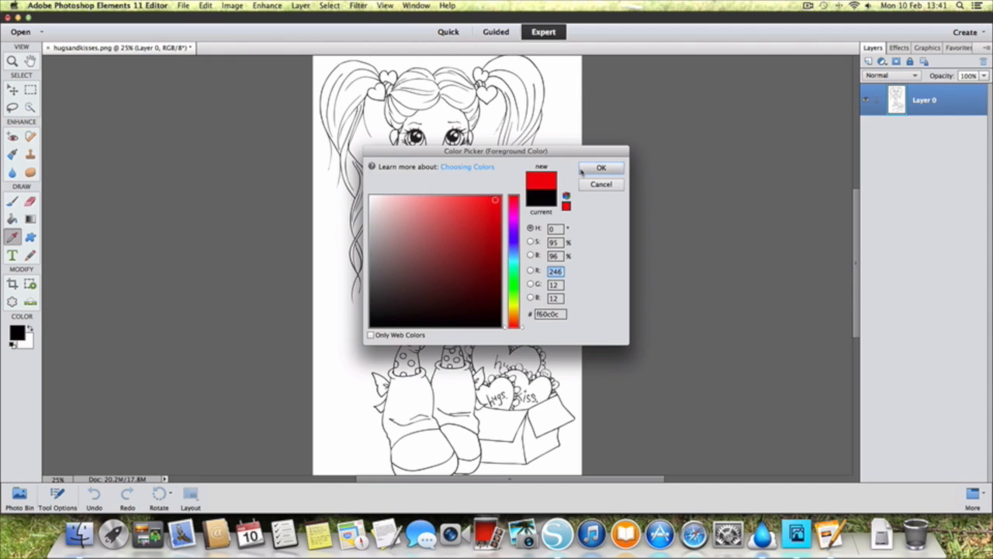
left_click(583, 168)
left_click(12, 220)
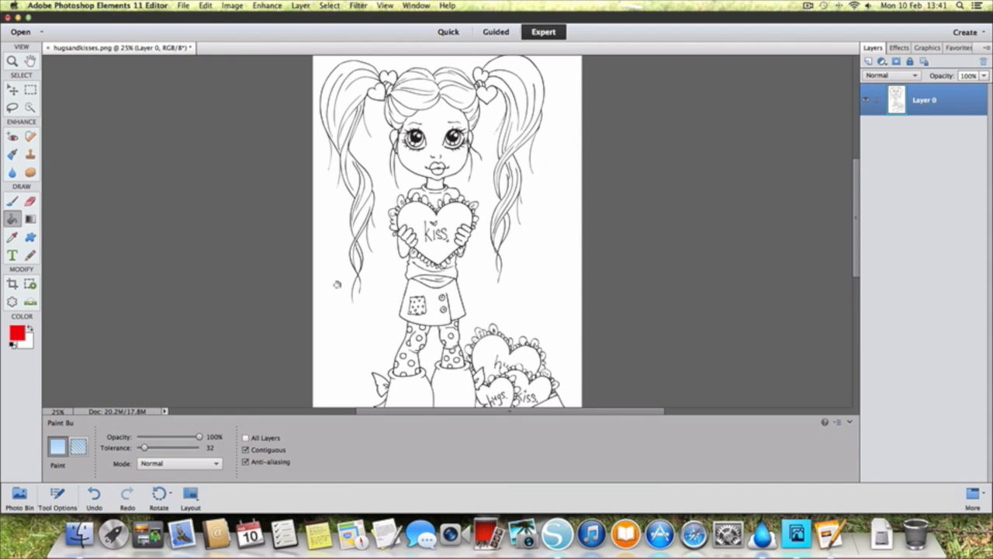
left_click(332, 287)
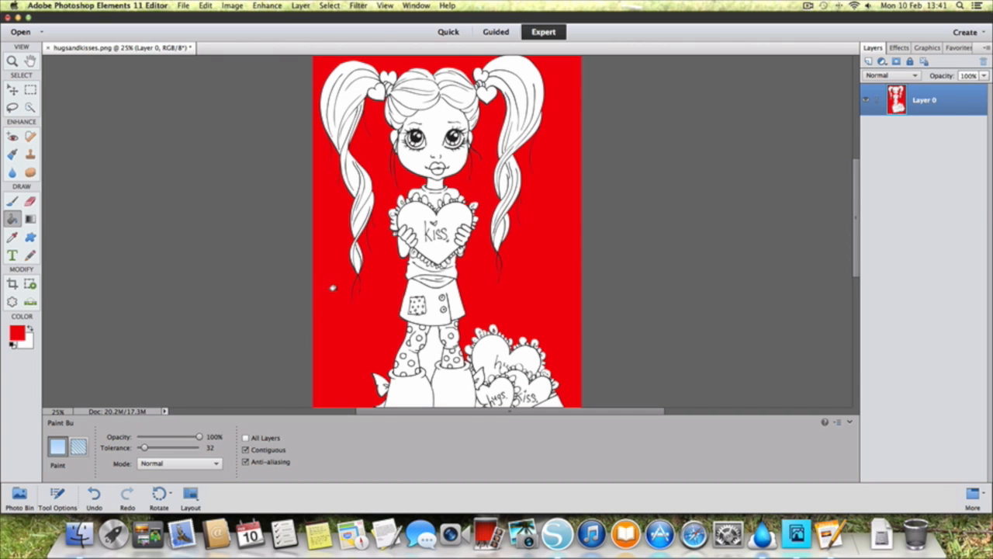
- Check the red-filled background around the entire stamp for spots where the color leaks into the figure or the box
scroll(448, 306, "down", 10)
scroll(447, 307, "up", 7)
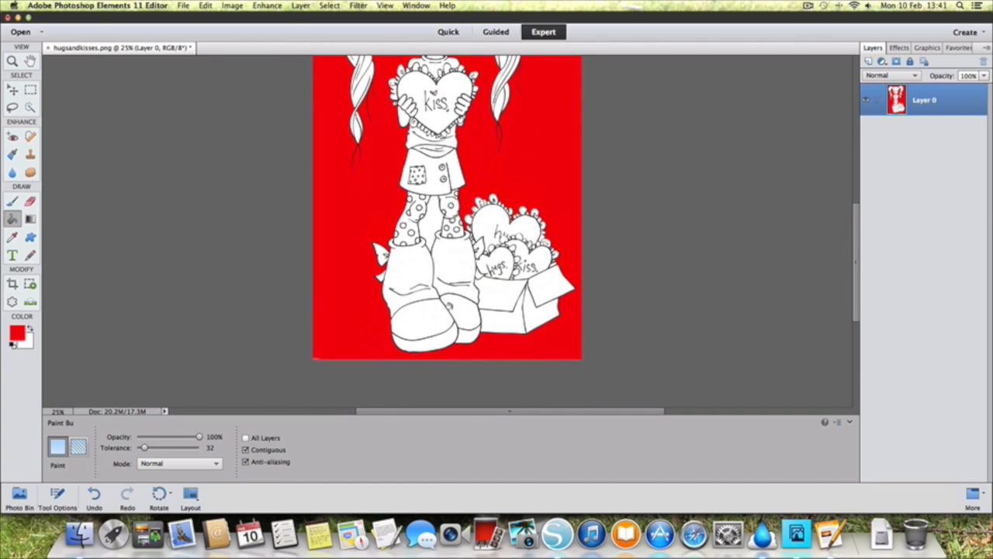
scroll(447, 306, "up", 3)
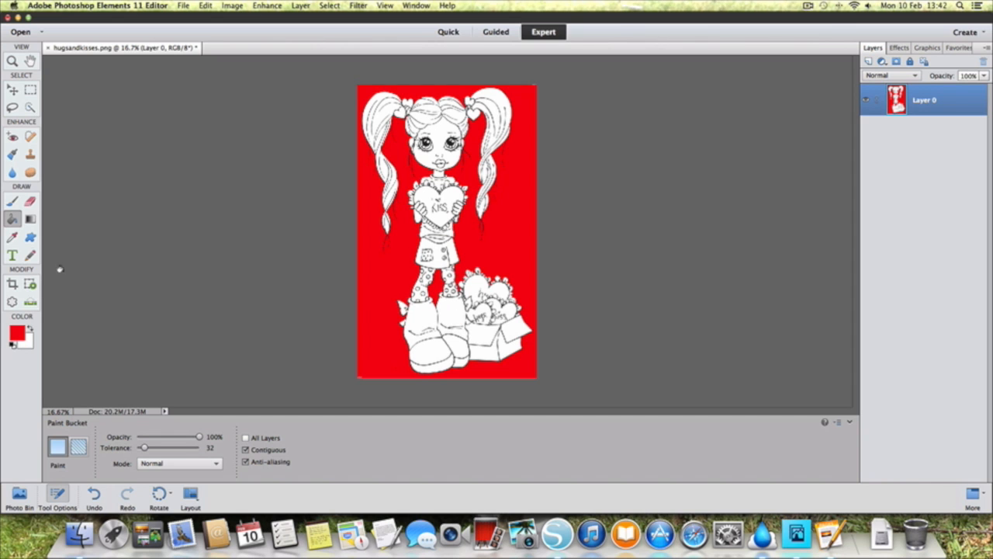
key("z")
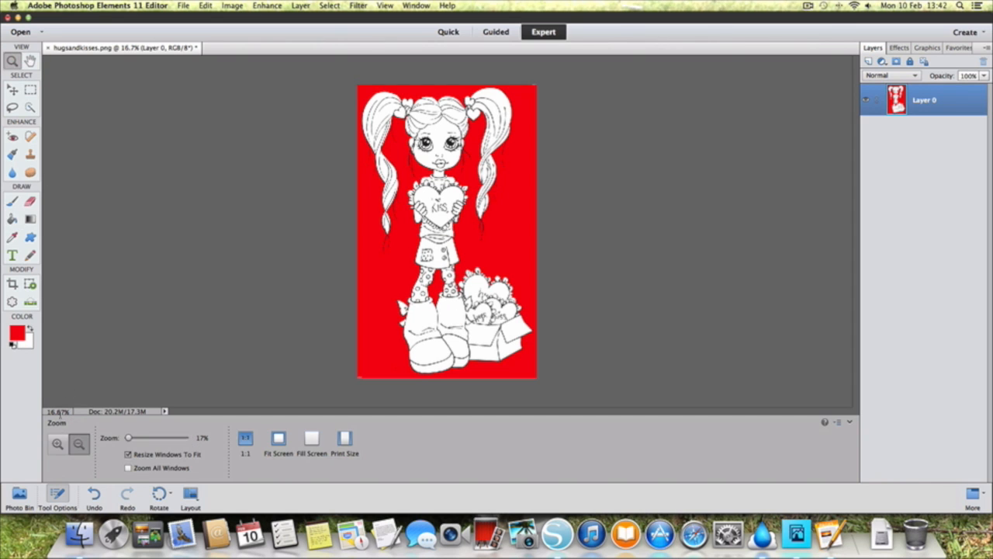
left_click(57, 443)
left_click(363, 349)
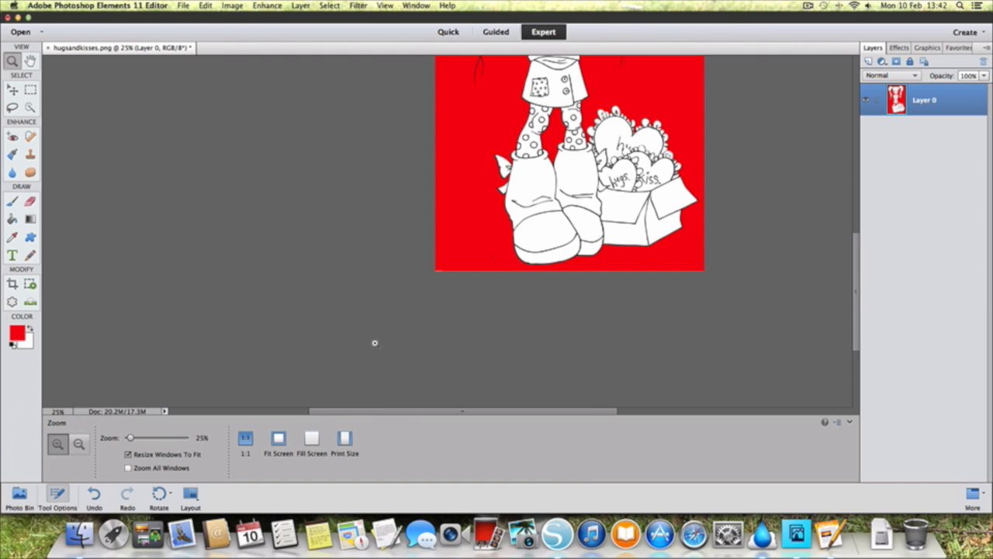
scroll(499, 269, "up", 10)
scroll(499, 269, "right", 5)
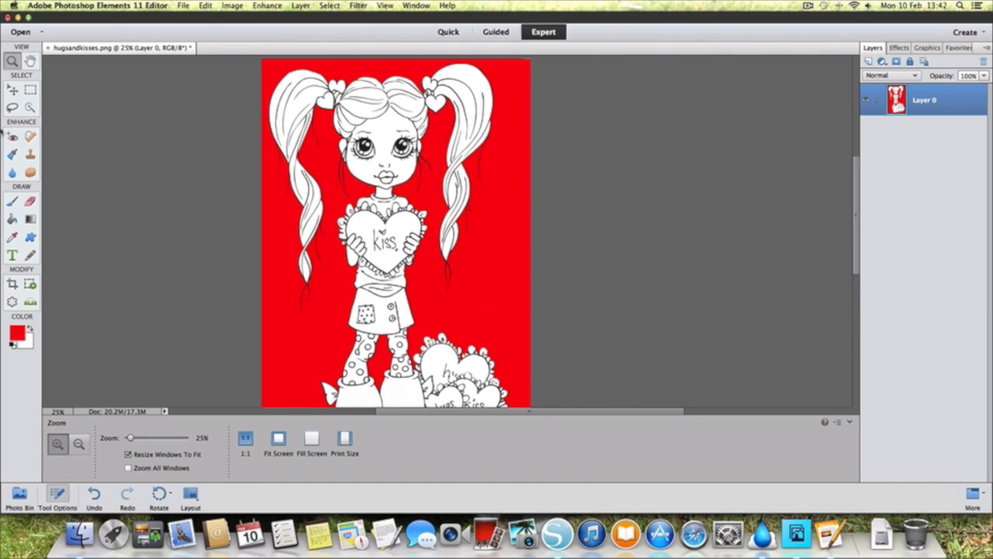
- Start Replace Color on the layer and sample the white inside the stamp as the color to replace
left_click(13, 91)
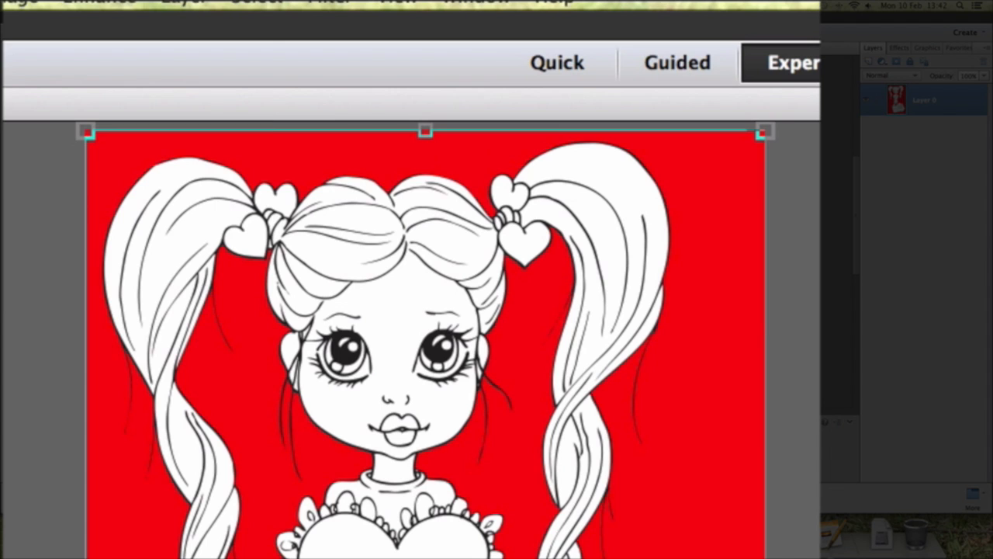
left_click(225, 7)
mouse_move(99, 2)
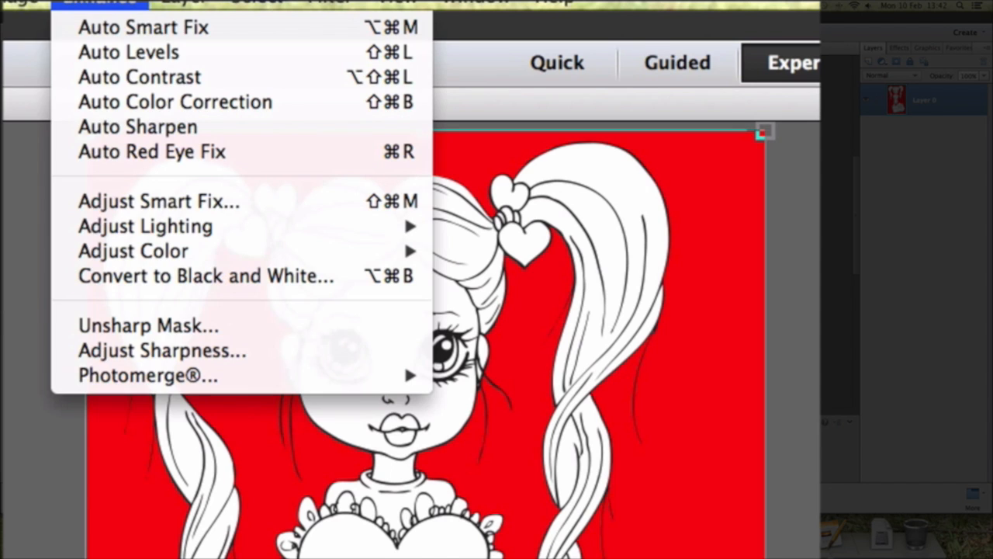
mouse_move(204, 254)
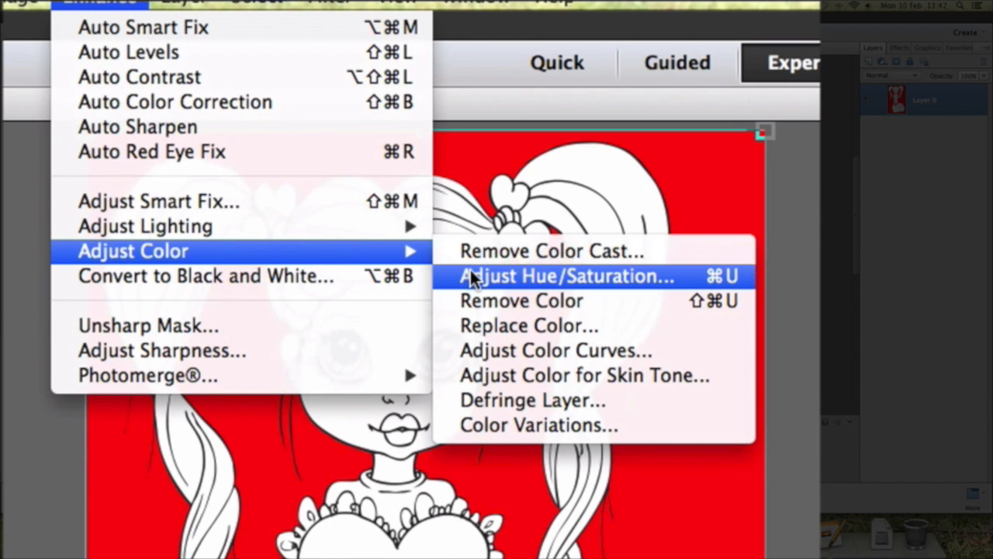
left_click(494, 321)
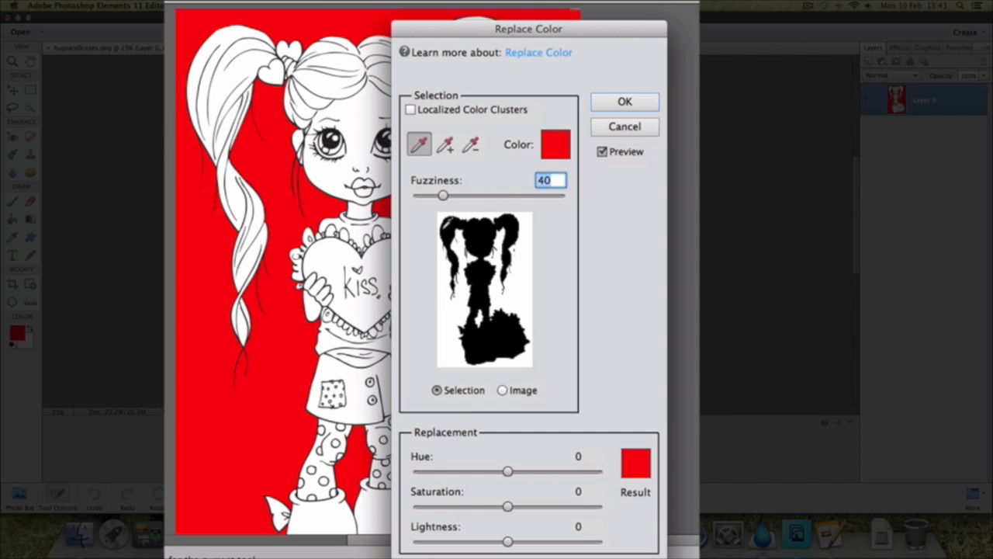
left_click(447, 223)
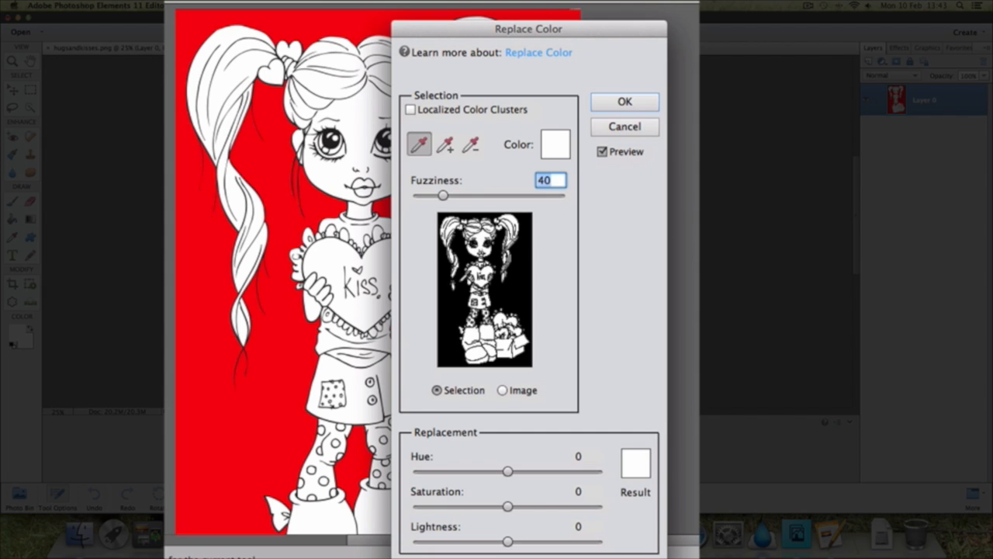
- Set the replacement result color to near-black #030000 and apply it to the stamp's white areas
left_click(631, 469)
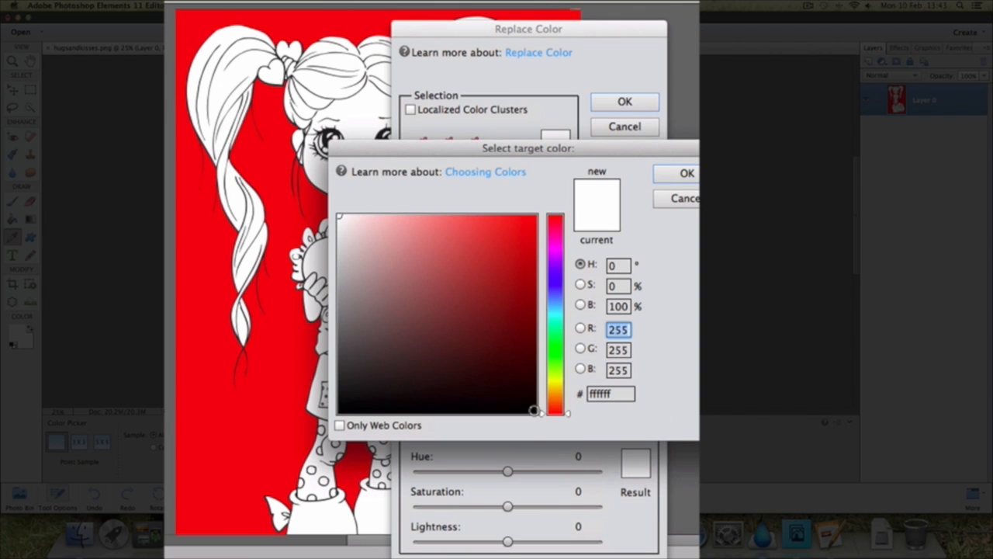
left_click(685, 198)
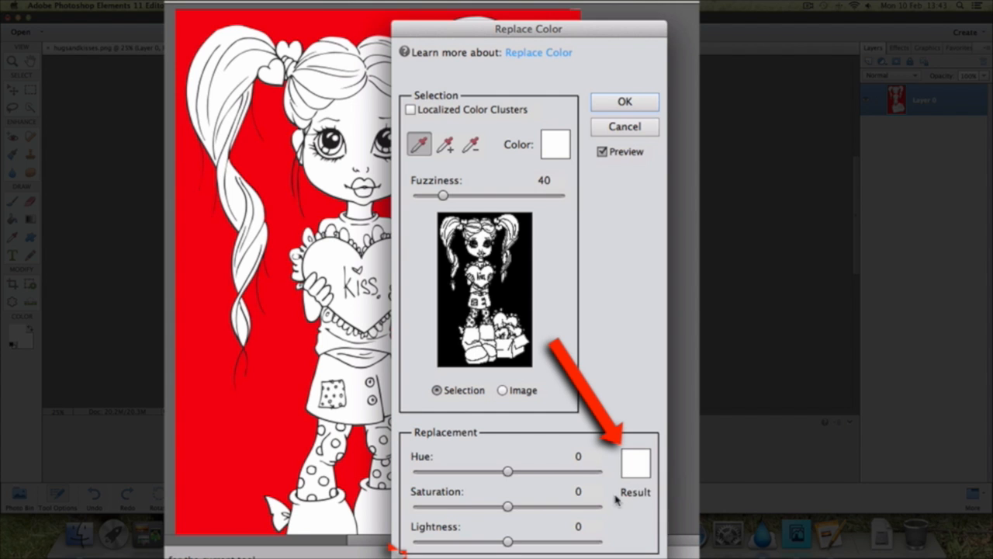
left_click(637, 466)
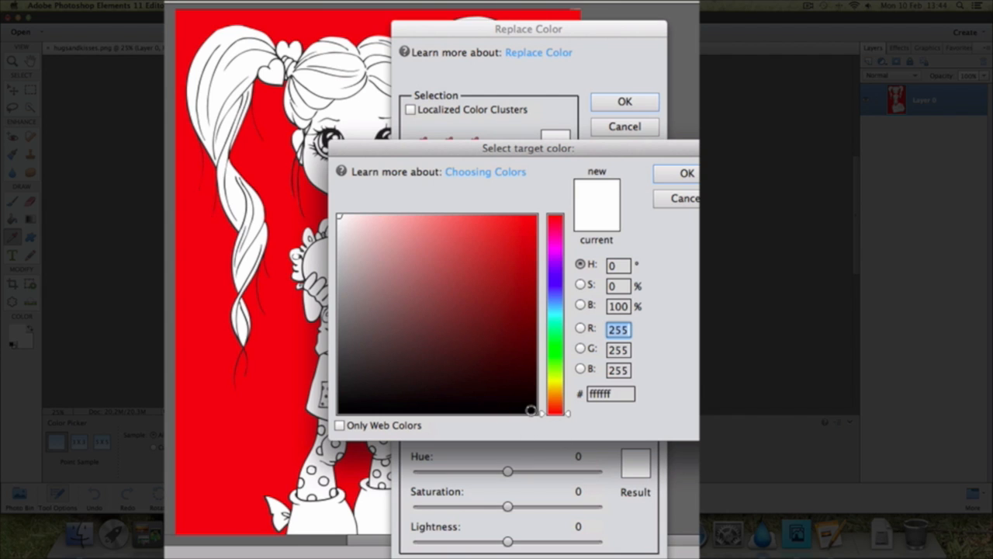
left_click_drag(532, 410, 534, 411)
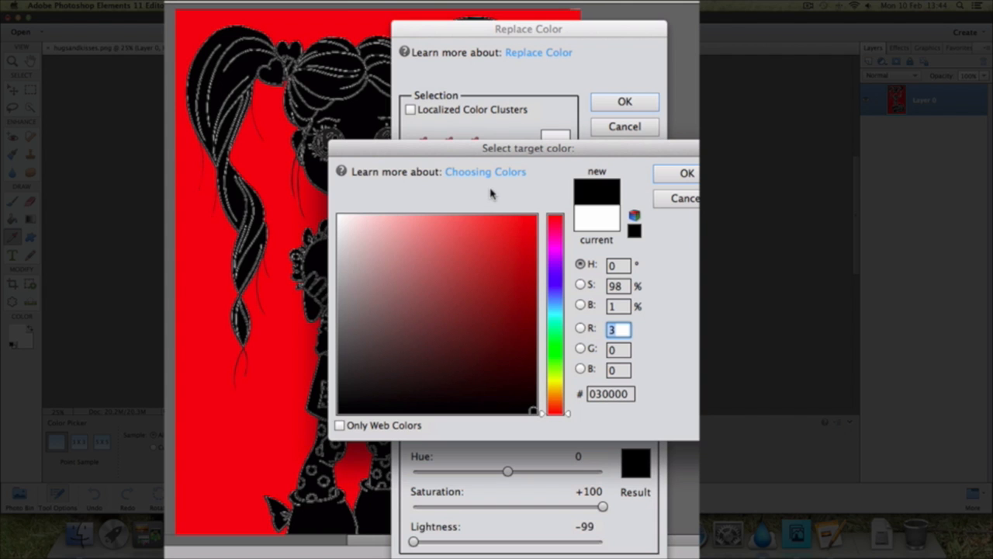
left_click(690, 174)
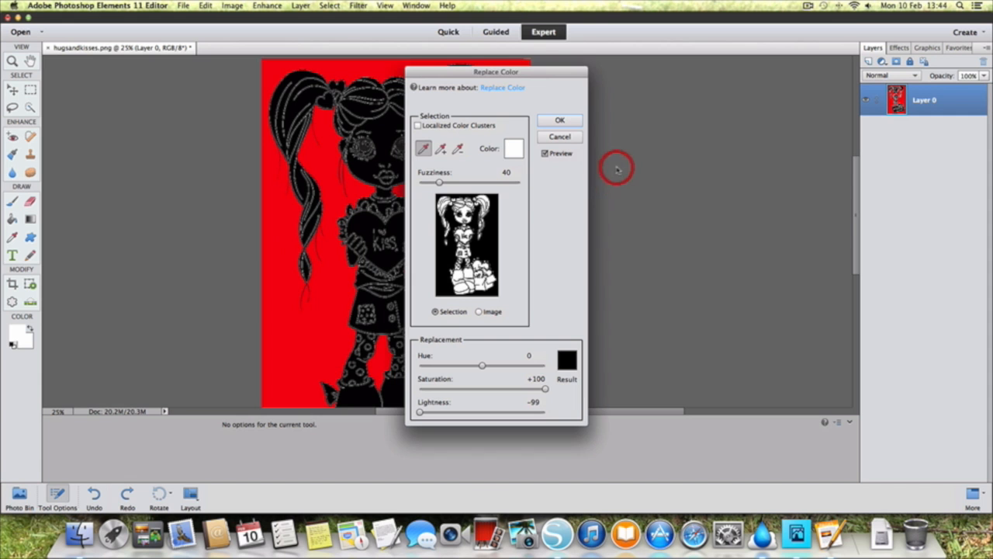
left_click(560, 122)
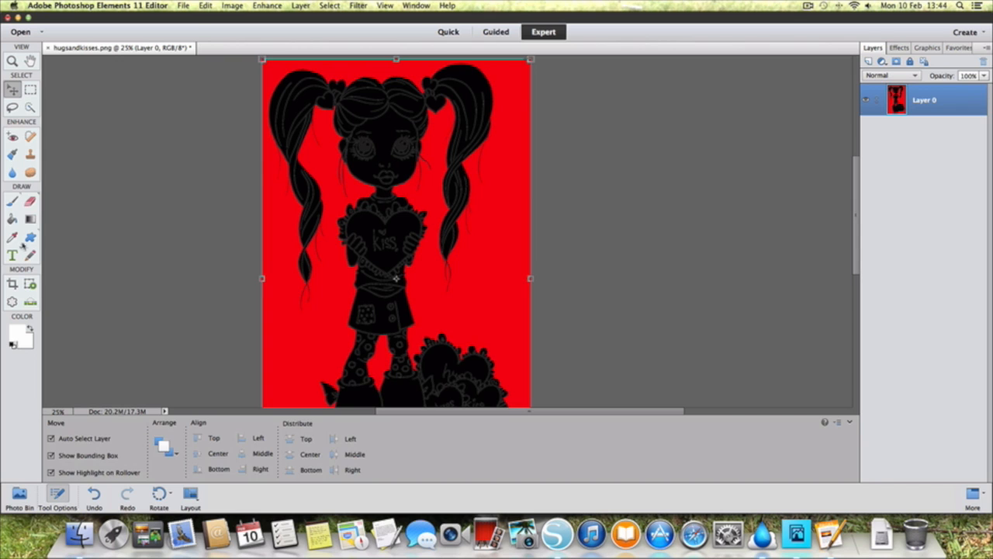
- Fill the red background and the enclosed red area between the legs with white using the Paint Bucket
left_click(11, 219)
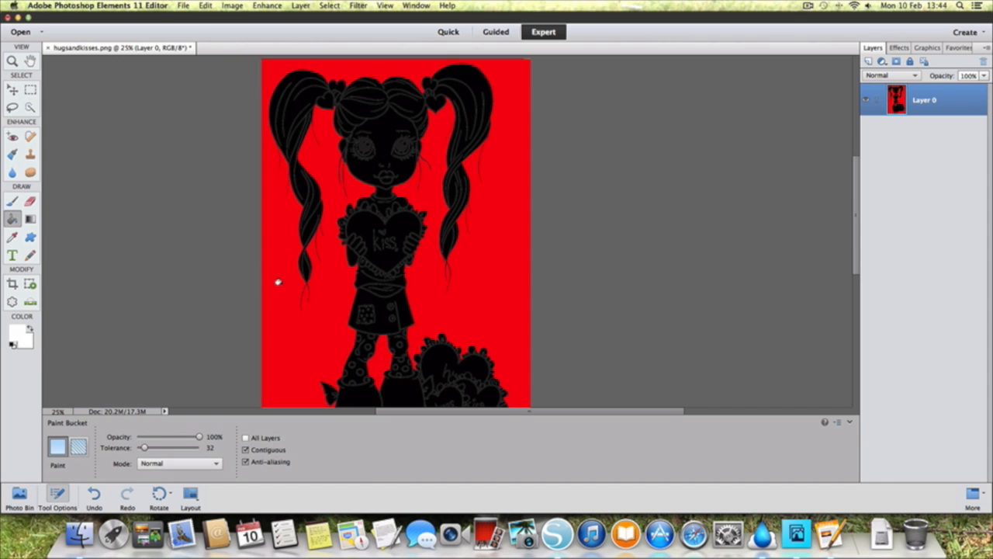
left_click(280, 284)
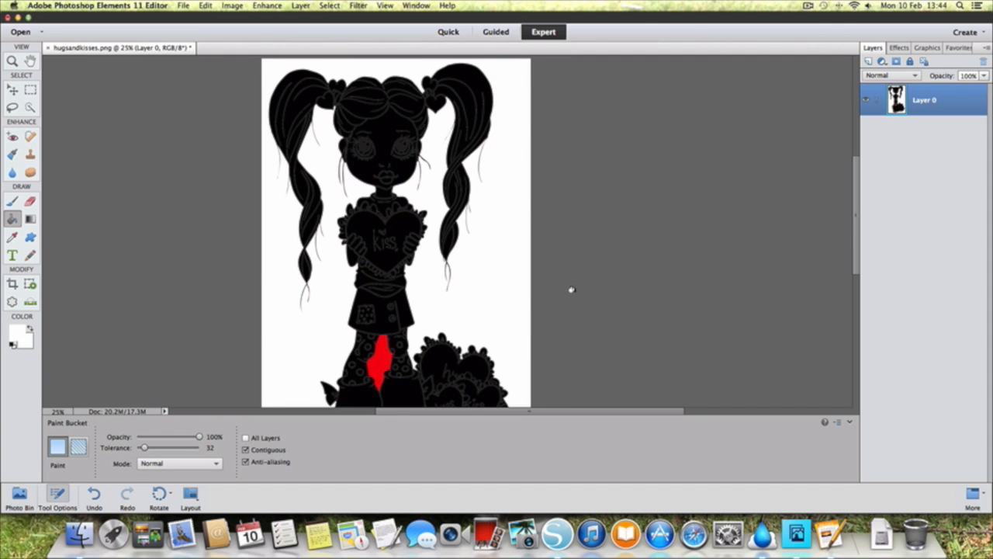
scroll(571, 290, "down", 5)
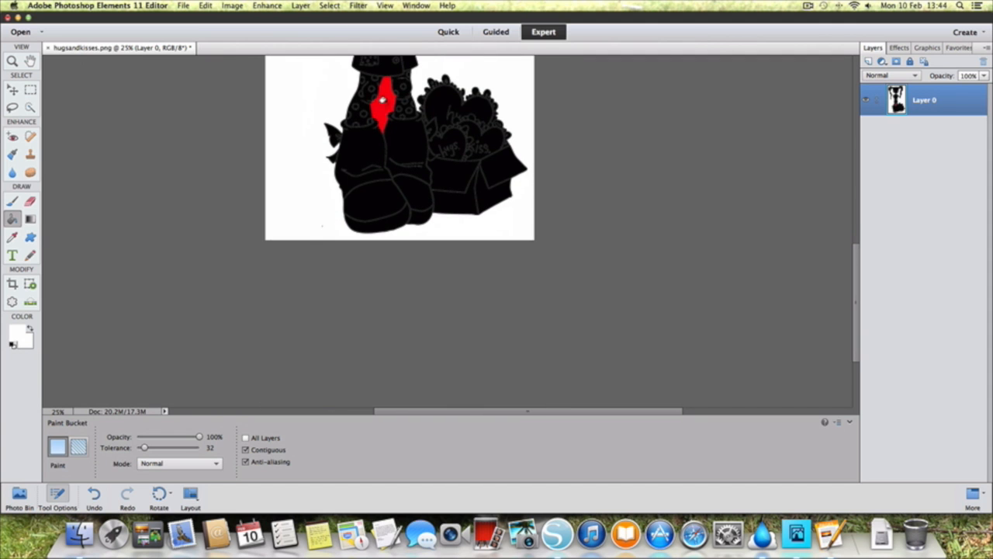
left_click(382, 100)
scroll(466, 284, "up", 5)
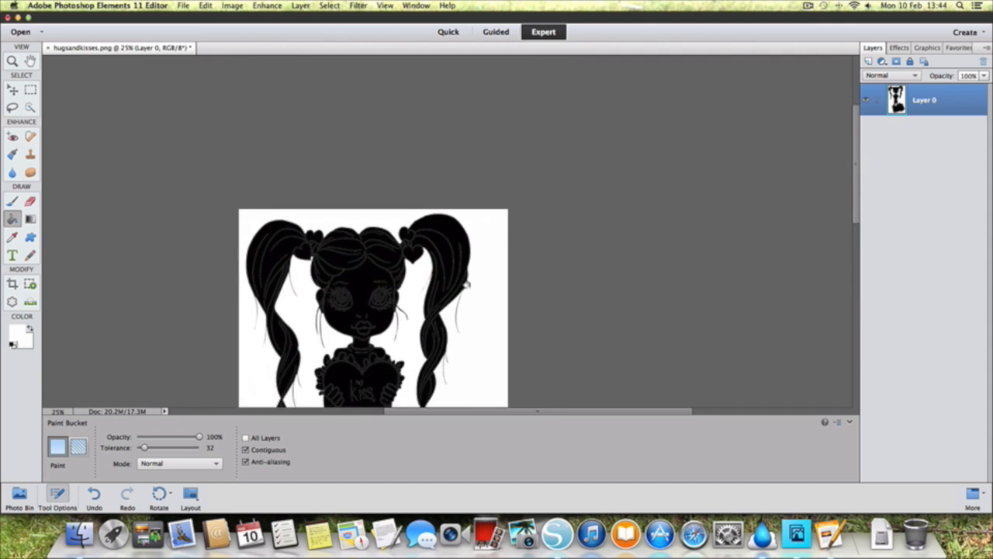
- Save the black silhouette as a PNG named hugsandkisses blk in the Saturated Canary folder
scroll(466, 284, "down", 4)
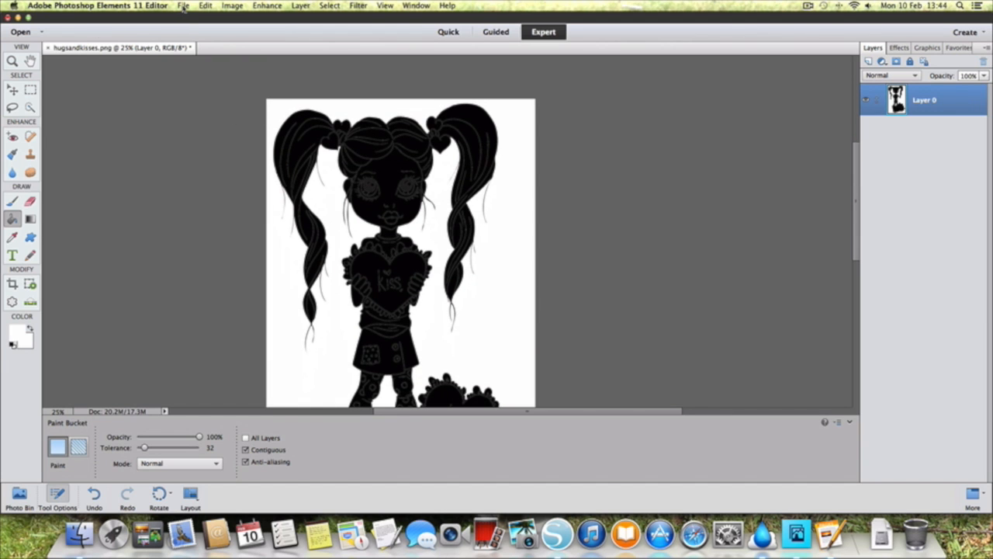
left_click(184, 7)
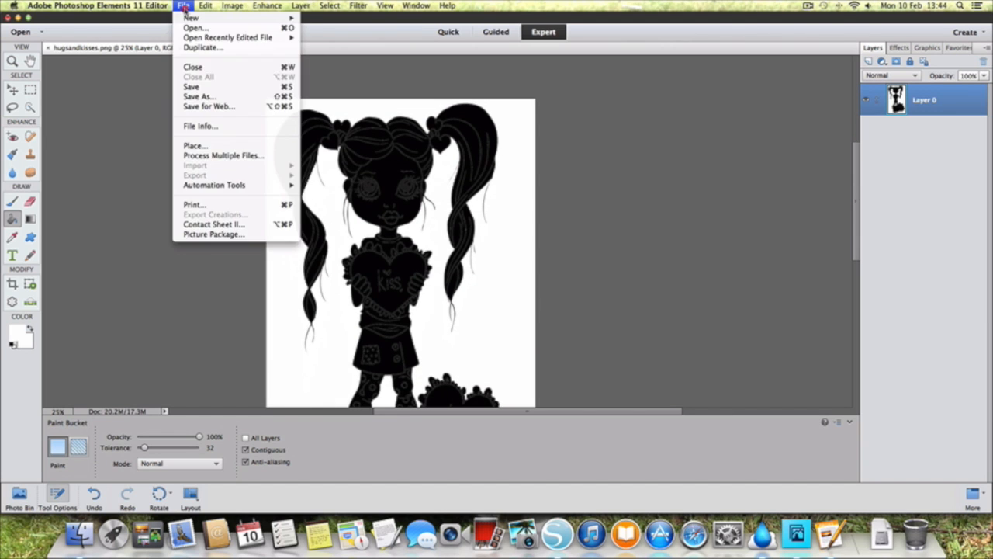
left_click(203, 96)
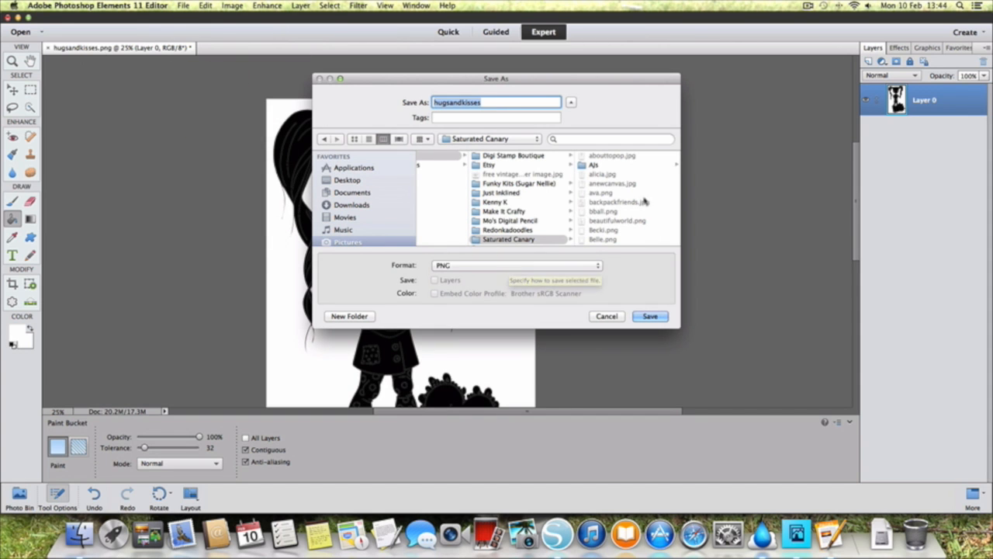
scroll(615, 225, "down", 10)
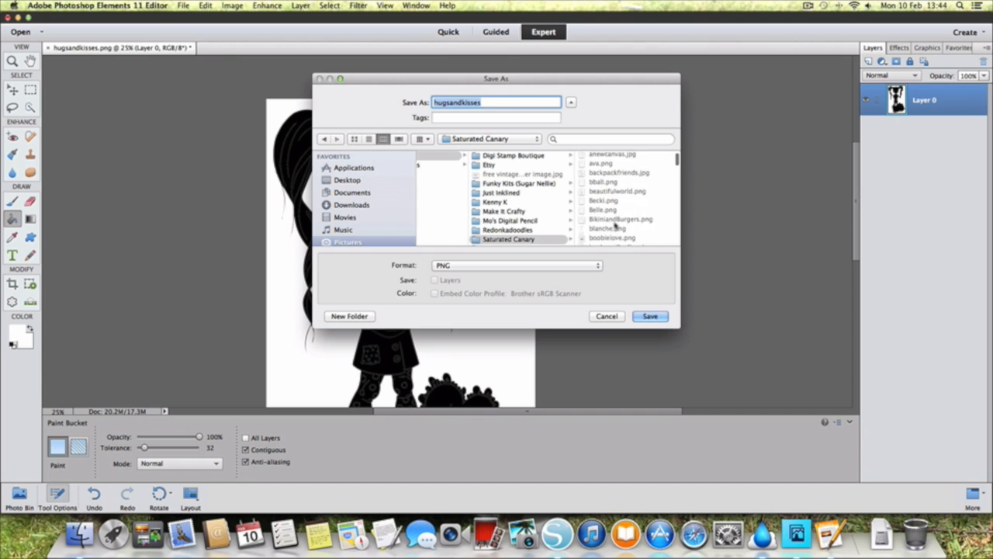
scroll(615, 225, "down", 10)
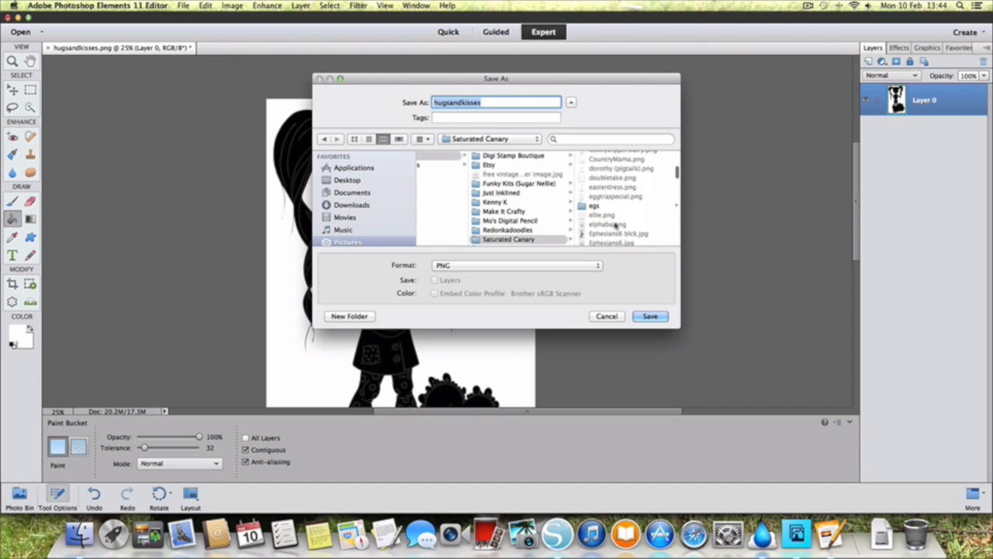
scroll(614, 225, "down", 3)
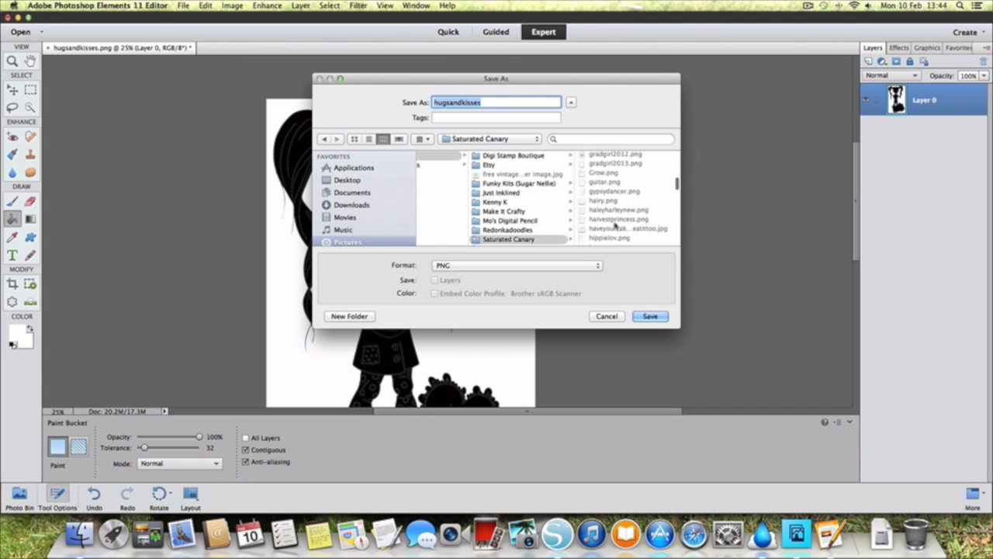
scroll(615, 225, "down", 5)
left_click(615, 228)
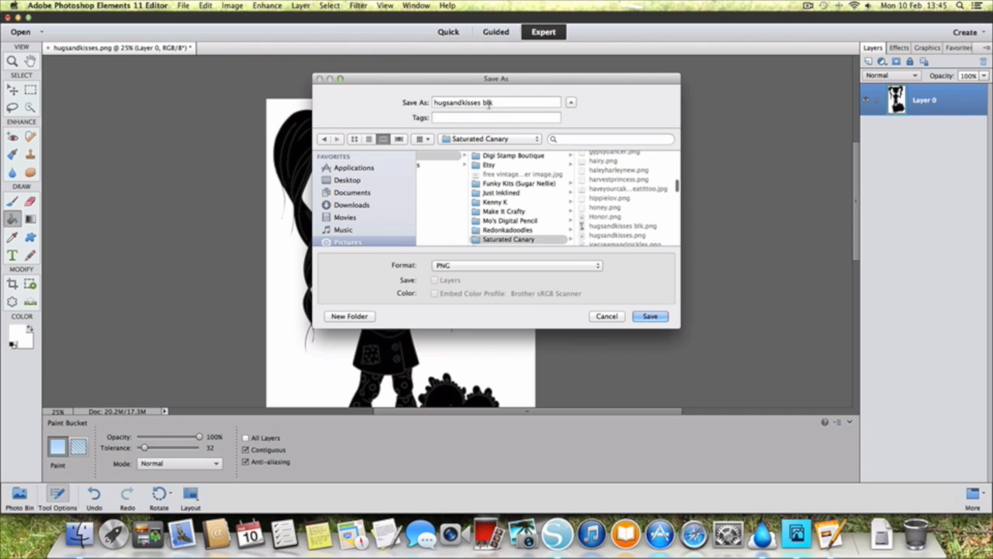
left_click(651, 316)
left_click(576, 148)
left_click(536, 181)
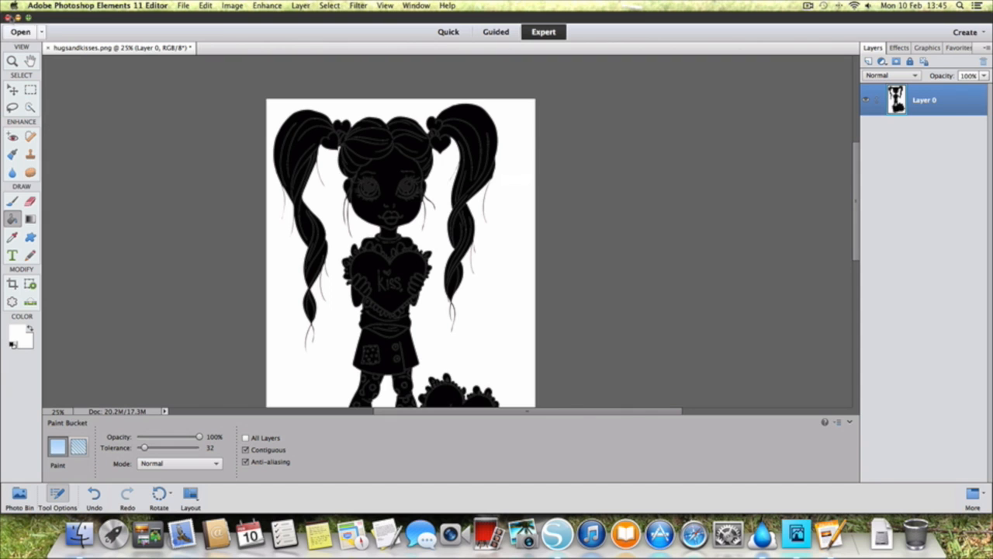
- Quit Photoshop Elements without saving changes to hugsandkisses.png and return to Silhouette Studio
left_click(65, 6)
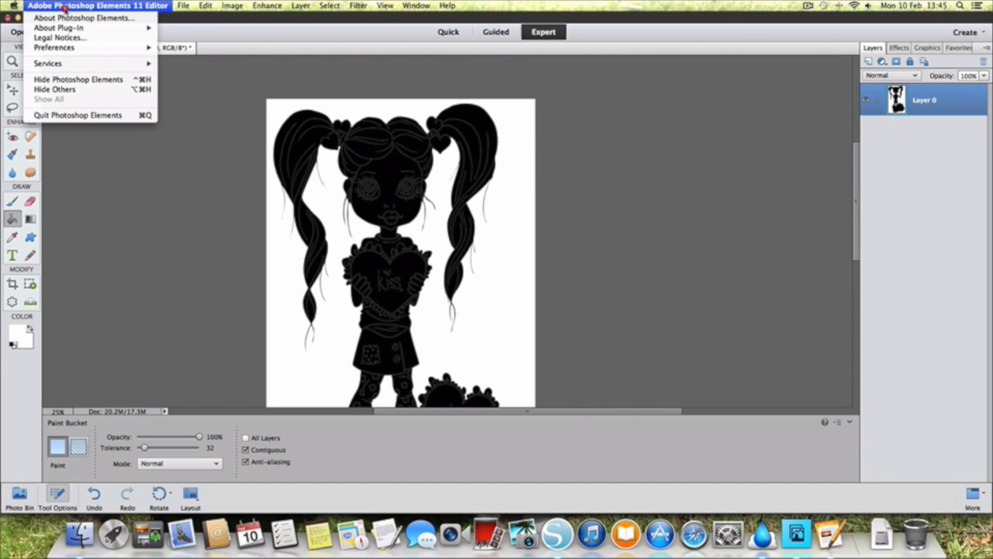
left_click(73, 114)
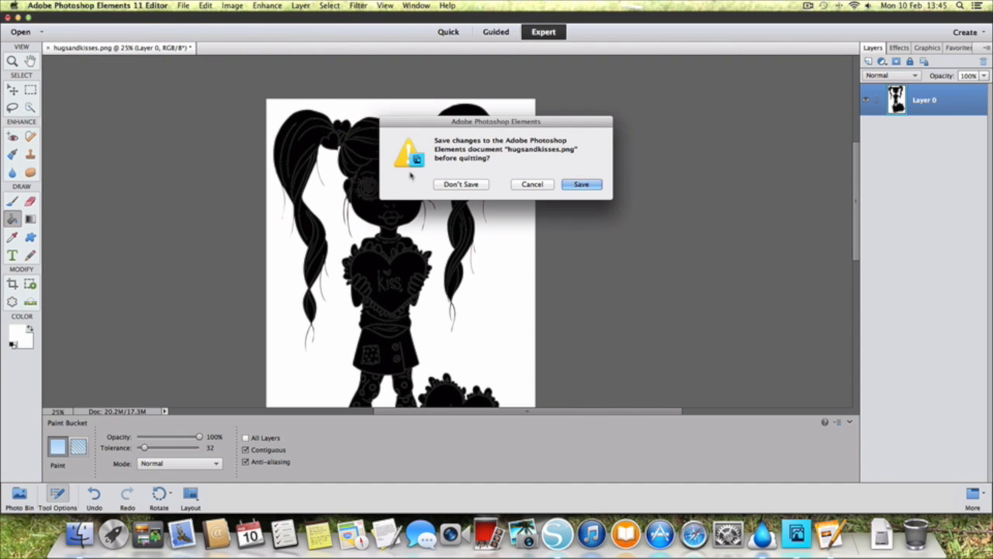
left_click(464, 185)
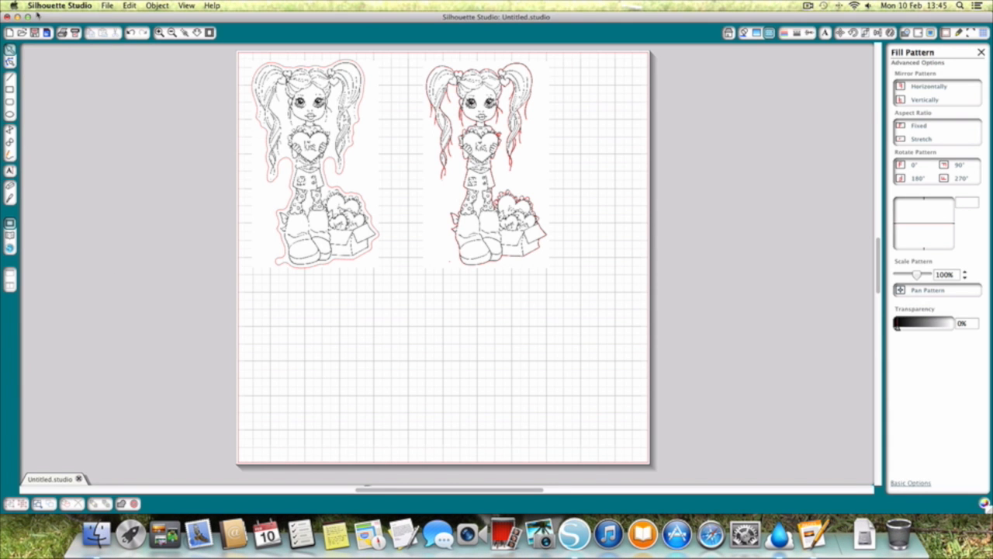
- Import hugsandkisses blk.png from the Saturated Canary folder into the design library, keeping its default details
left_click(107, 7)
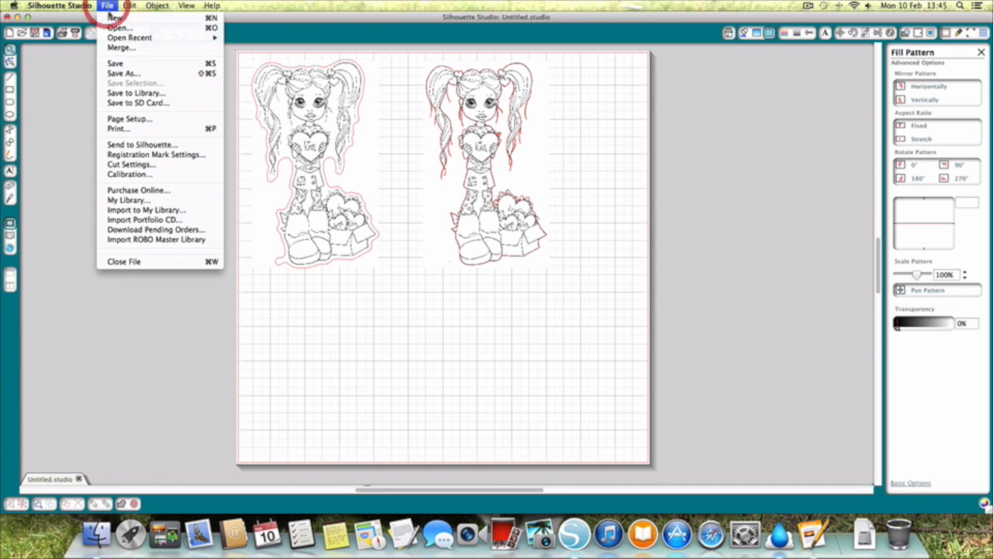
left_click(133, 209)
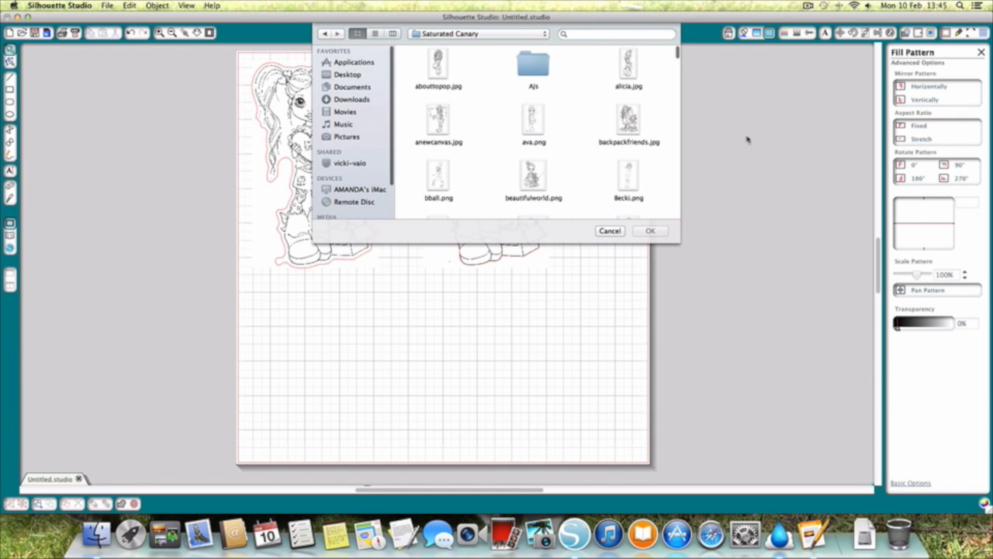
scroll(595, 150, "down", 5)
scroll(595, 151, "down", 8)
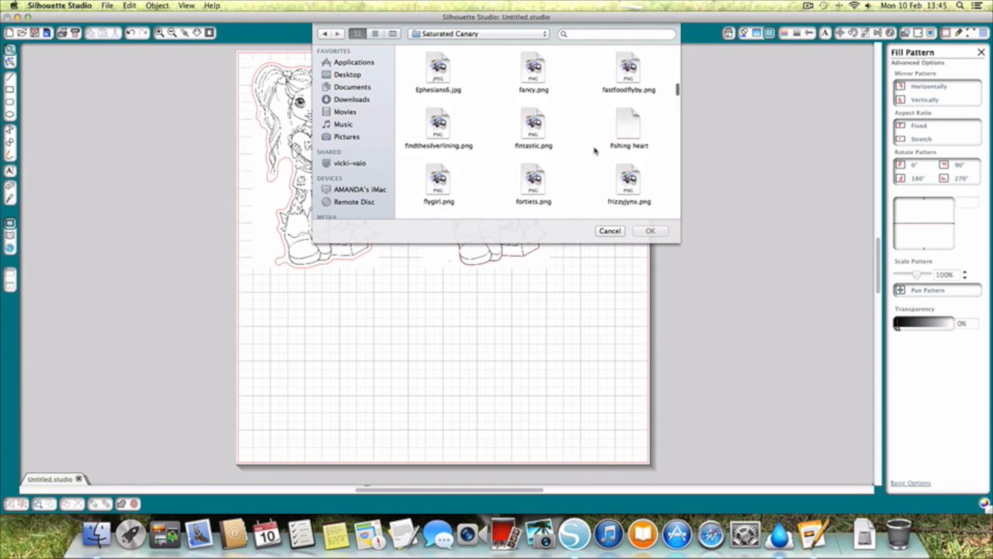
scroll(595, 150, "down", 1)
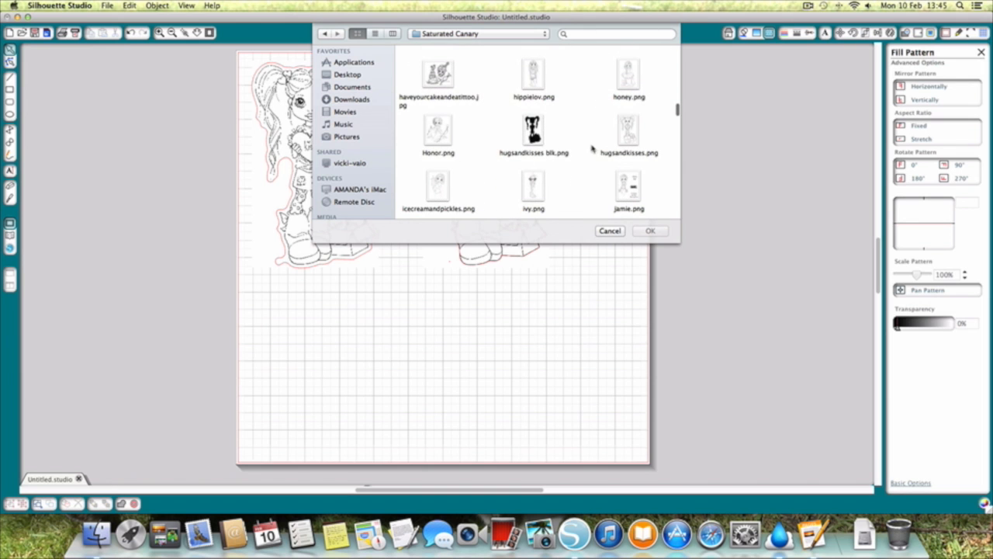
double_click(532, 136)
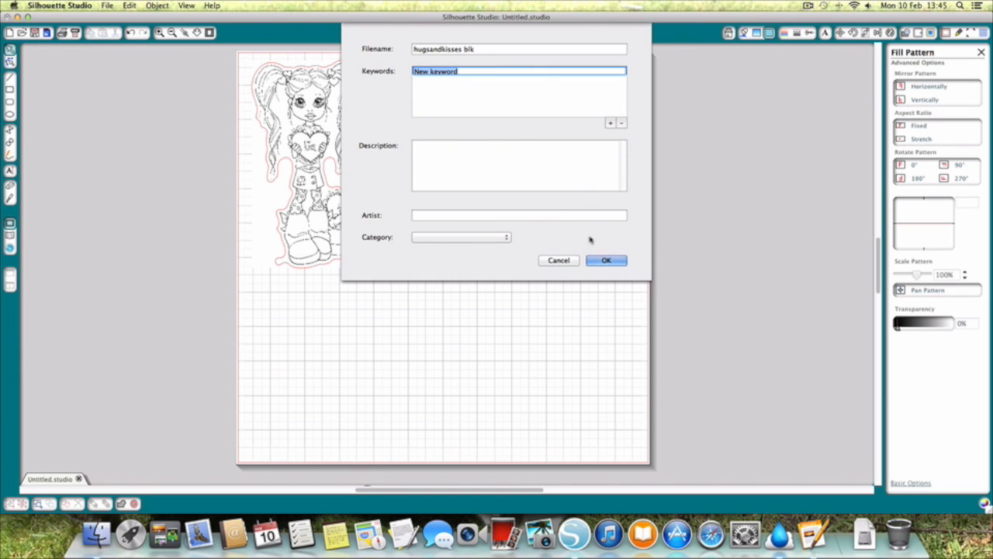
left_click(606, 261)
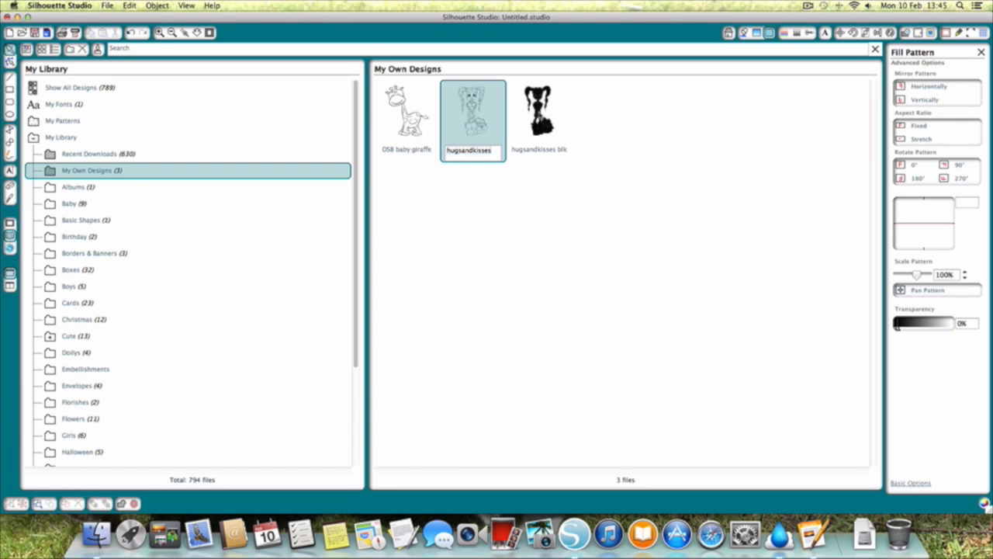
- Add the hugsandkisses blk design to the page below the stamps and move the second traced stamp off the page
left_click(540, 112)
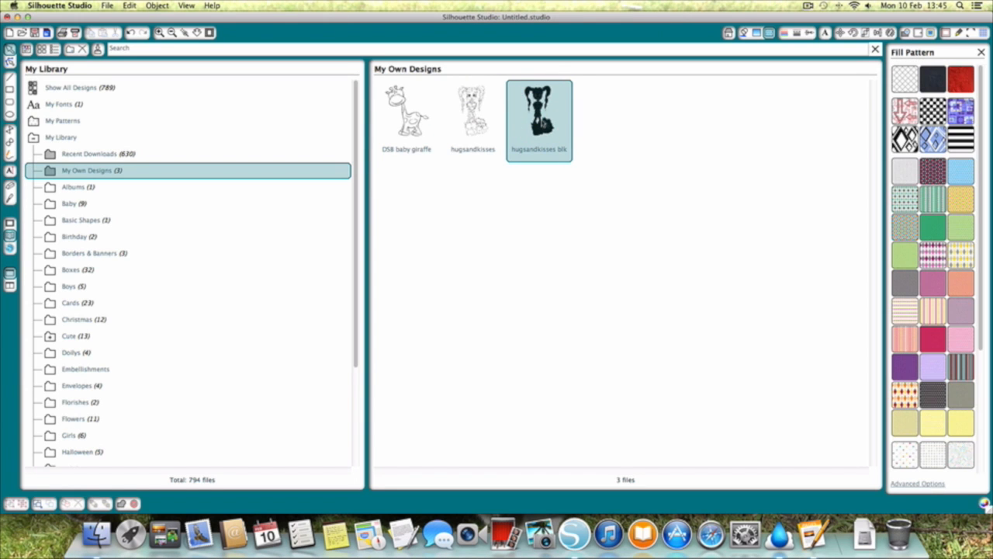
double_click(544, 124)
left_click_drag(419, 266, 400, 351)
left_click_drag(470, 136, 701, 137)
left_click_drag(402, 384, 500, 359)
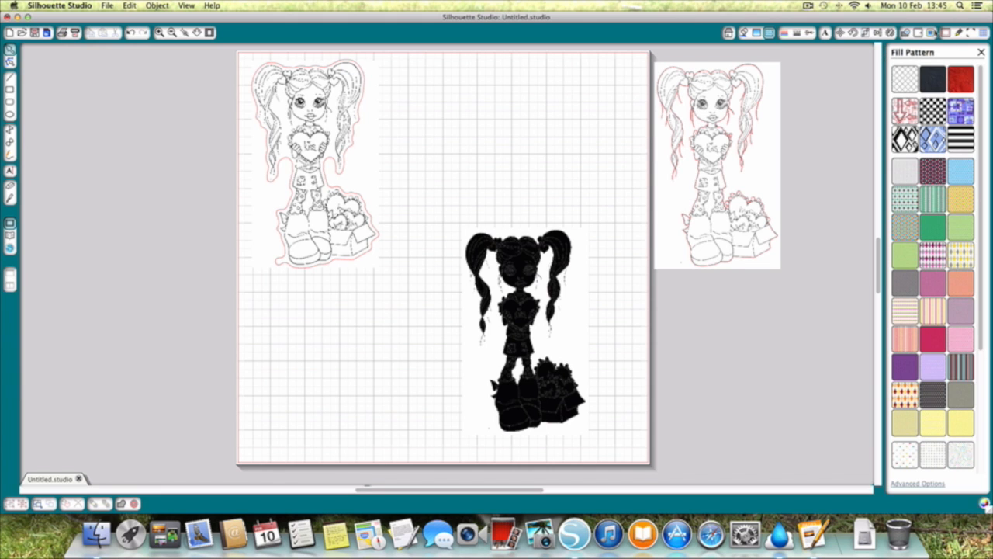
- Start a trace and define a trace area of about 3.9 by 6.1 in around the black silhouette
left_click(931, 32)
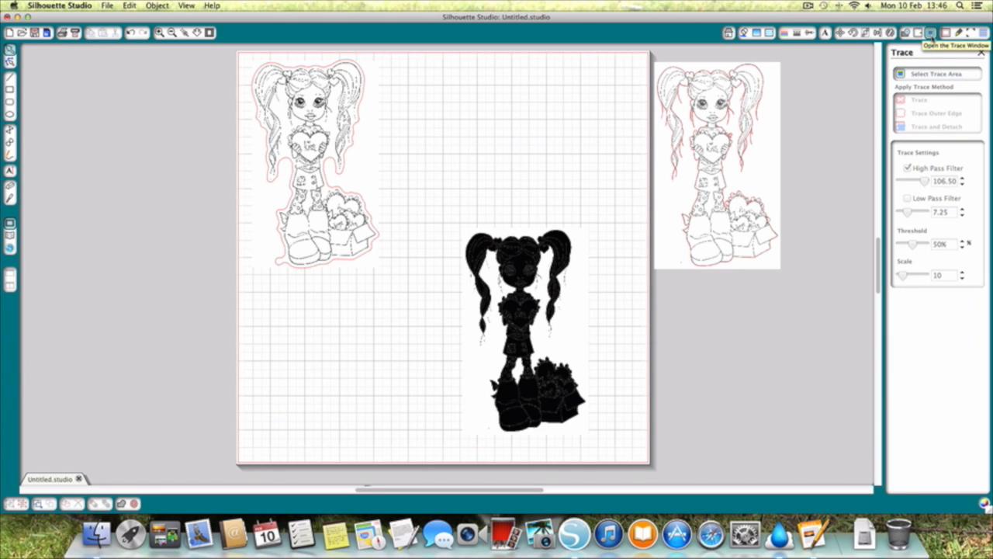
left_click(942, 74)
mouse_move(457, 227)
left_mouse_down()
mouse_move(455, 311)
mouse_move(488, 432)
mouse_move(578, 400)
mouse_move(592, 437)
left_mouse_up()
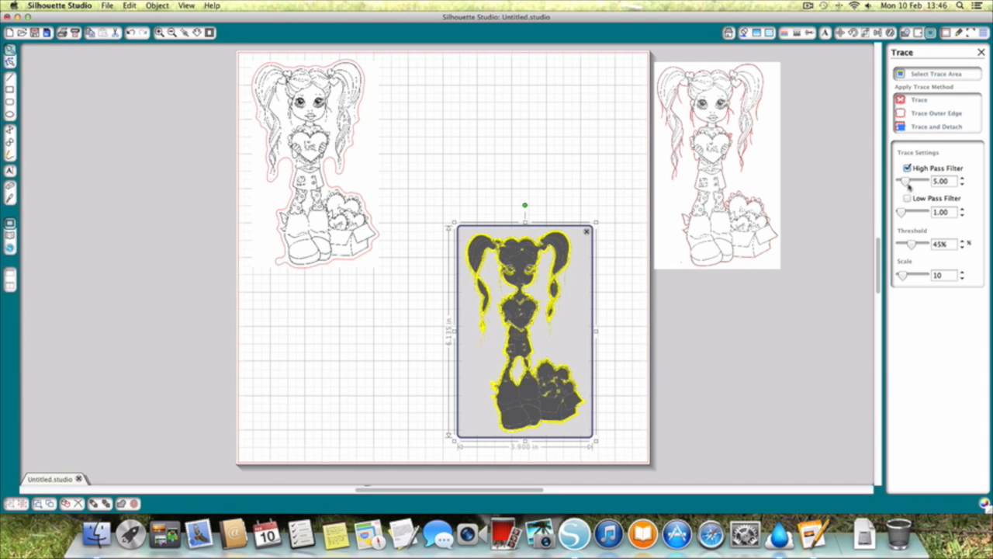
- Raise the trace's High Pass Filter to 95.50 so the preview fills the silhouette's body, boots and box
left_click(963, 178)
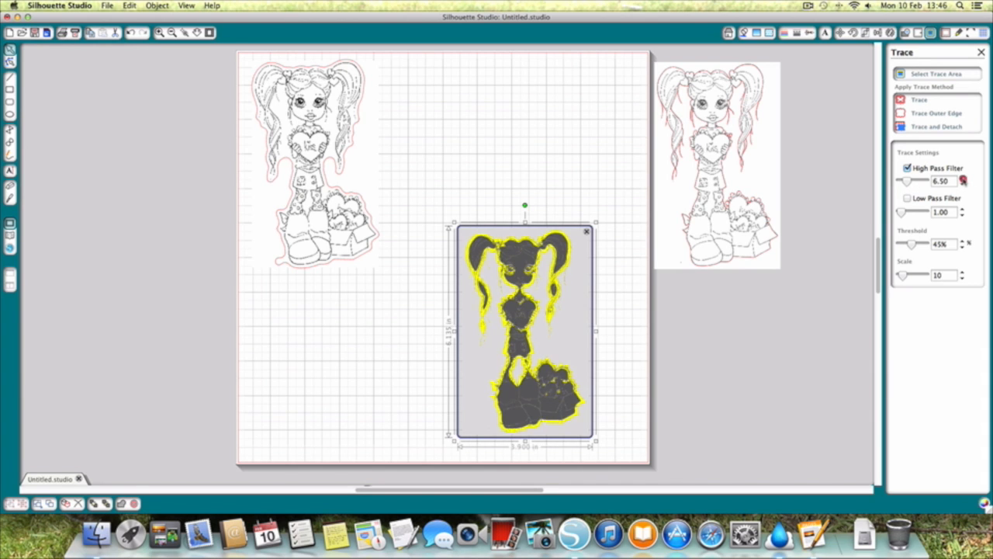
left_click(963, 178)
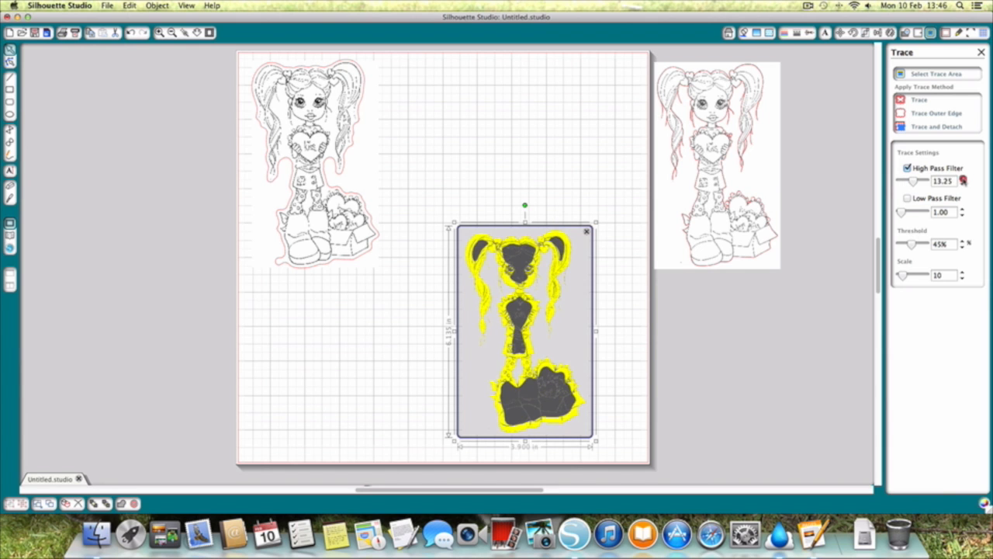
left_click(962, 178)
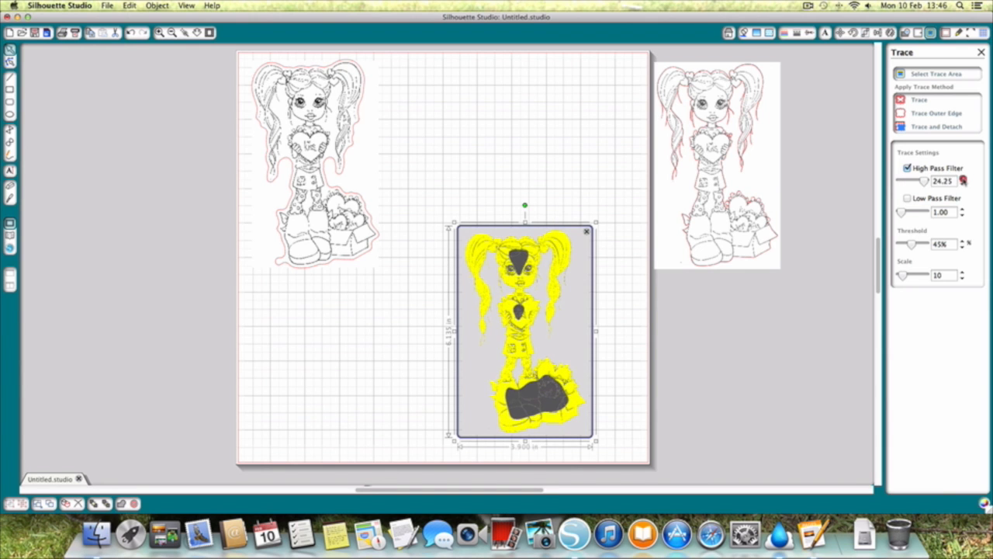
left_click(963, 179)
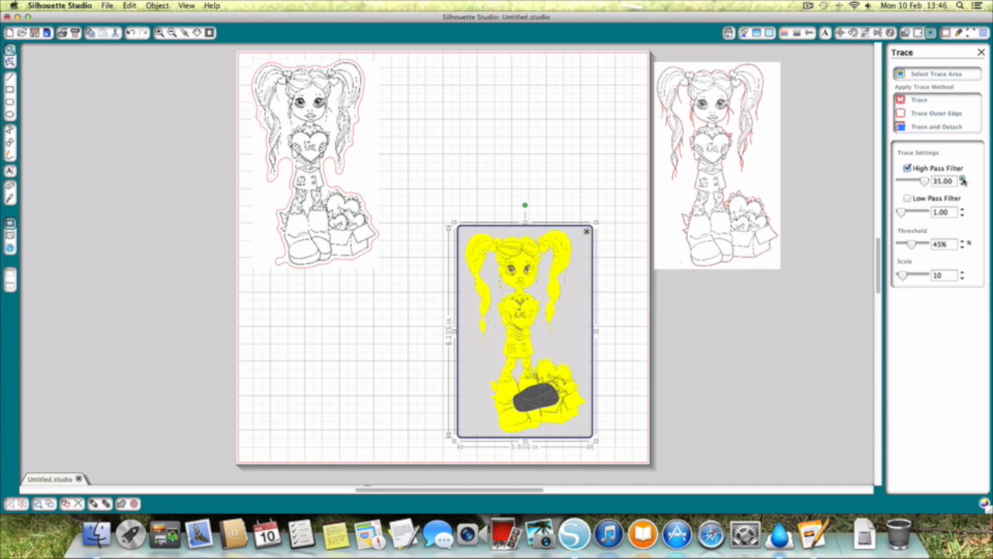
left_click(963, 179)
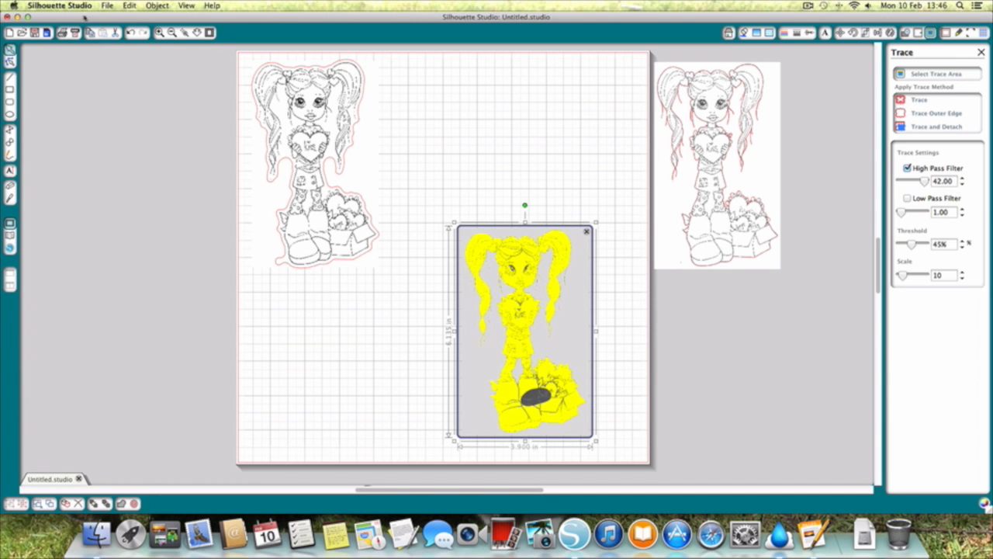
left_click(159, 35)
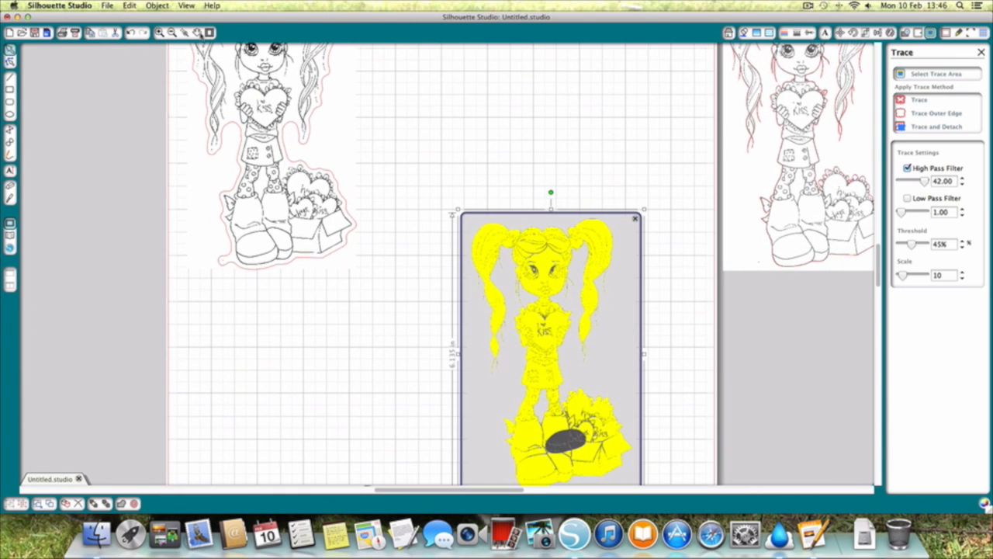
left_click(159, 34)
scroll(554, 419, "down", 5)
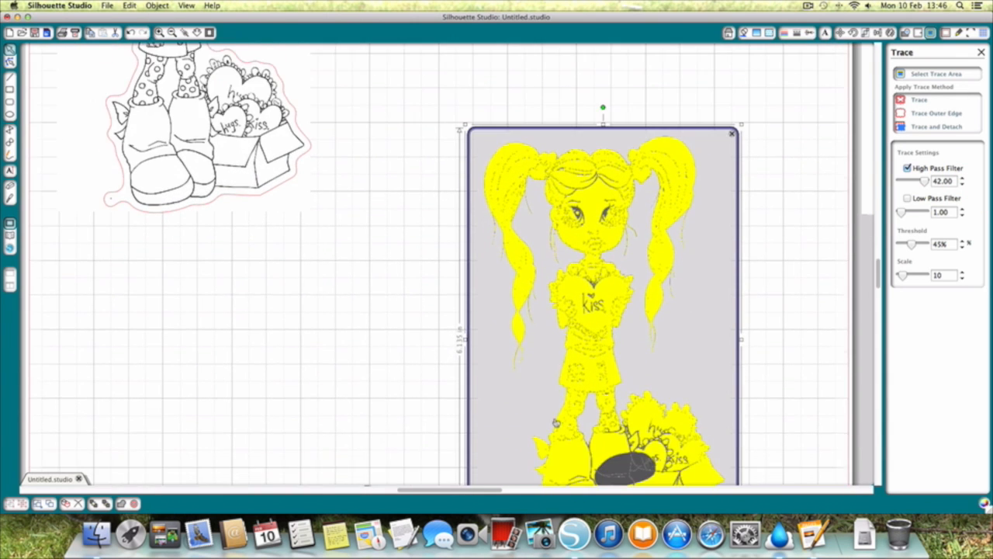
scroll(556, 421, "down", 2)
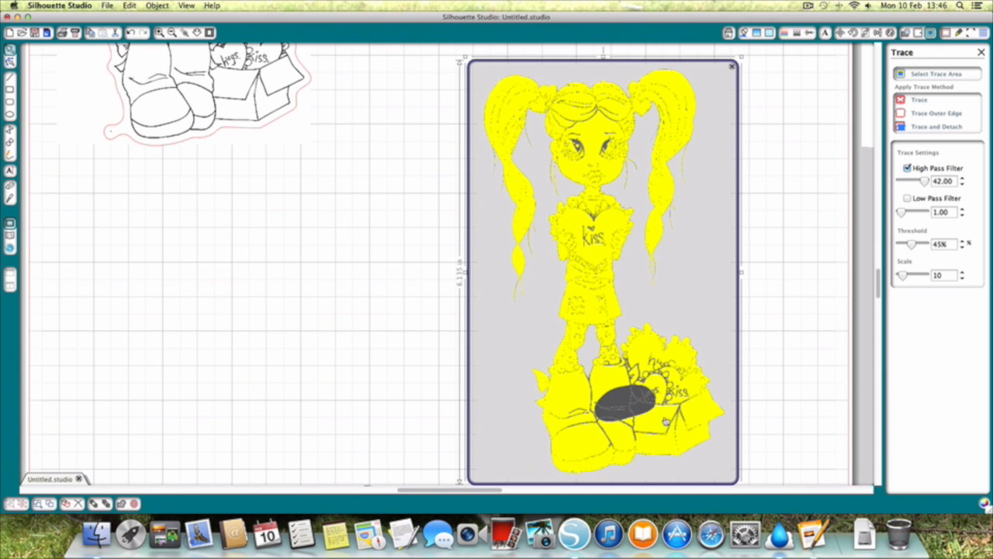
left_click(963, 179)
left_click(963, 180)
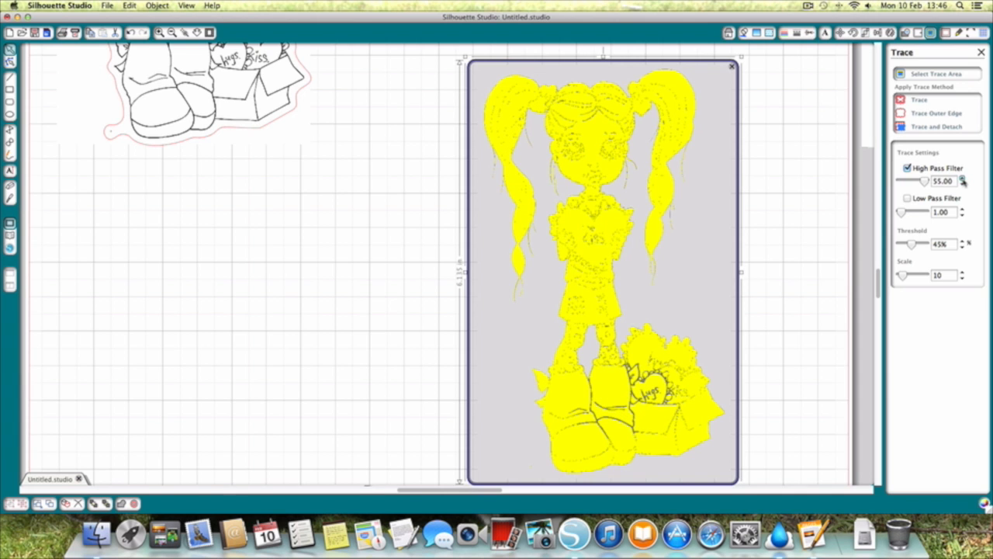
left_click(963, 180)
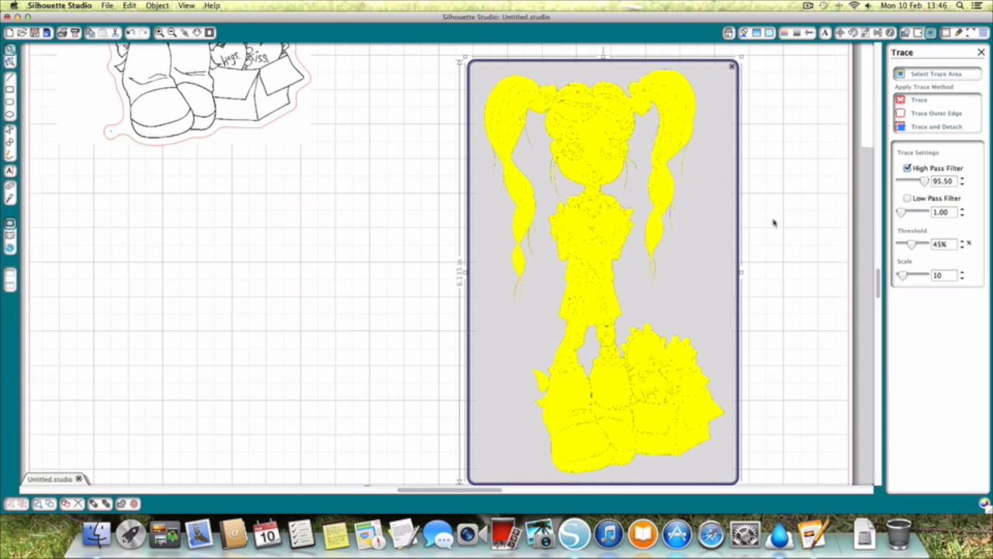
- Enable the trace's Low Pass Filter at 1.50 and adjust the High Pass Filter to 98.50
left_click(906, 199)
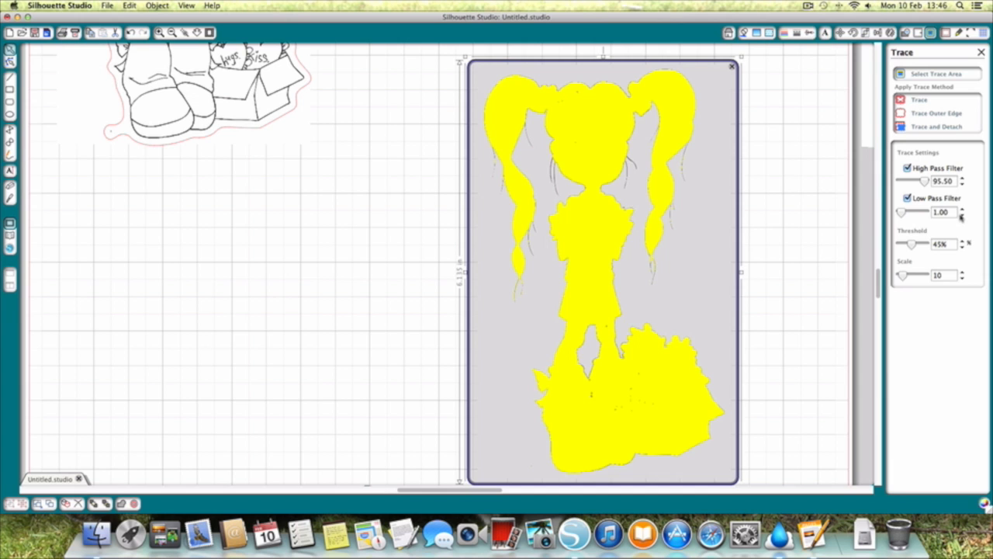
left_click(962, 216)
left_click(962, 216)
left_click(963, 207)
left_click(963, 208)
left_click(963, 208)
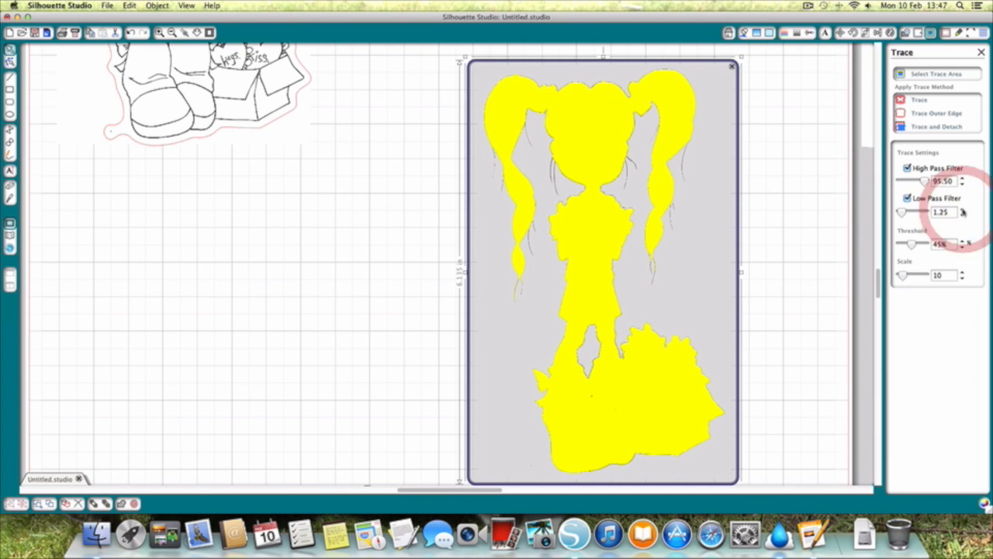
left_click(962, 208)
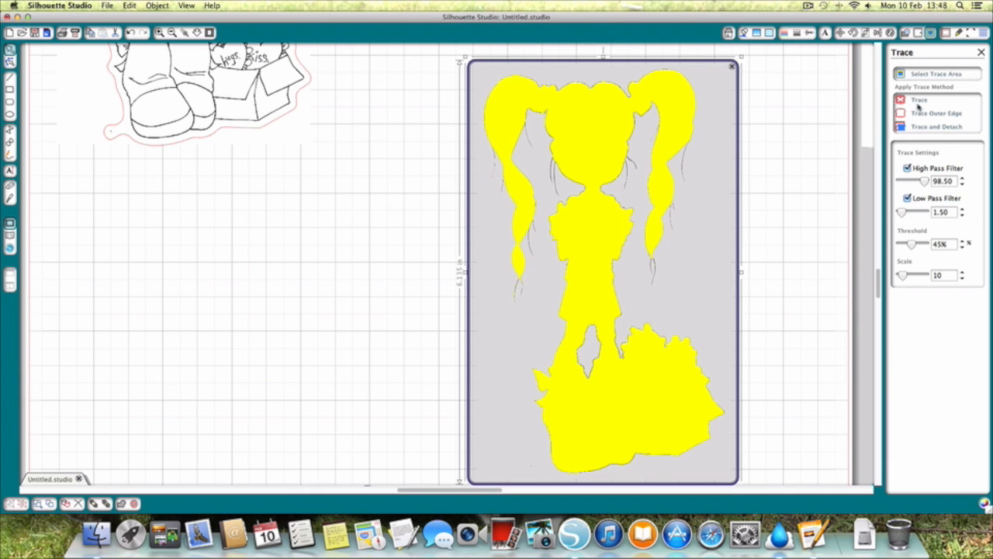
- Apply the standard Trace to the silhouette and move the black image off its cut lines
left_click(919, 106)
mouse_move(612, 166)
left_mouse_down()
mouse_move(288, 210)
mouse_move(276, 232)
left_mouse_up()
left_click(635, 200)
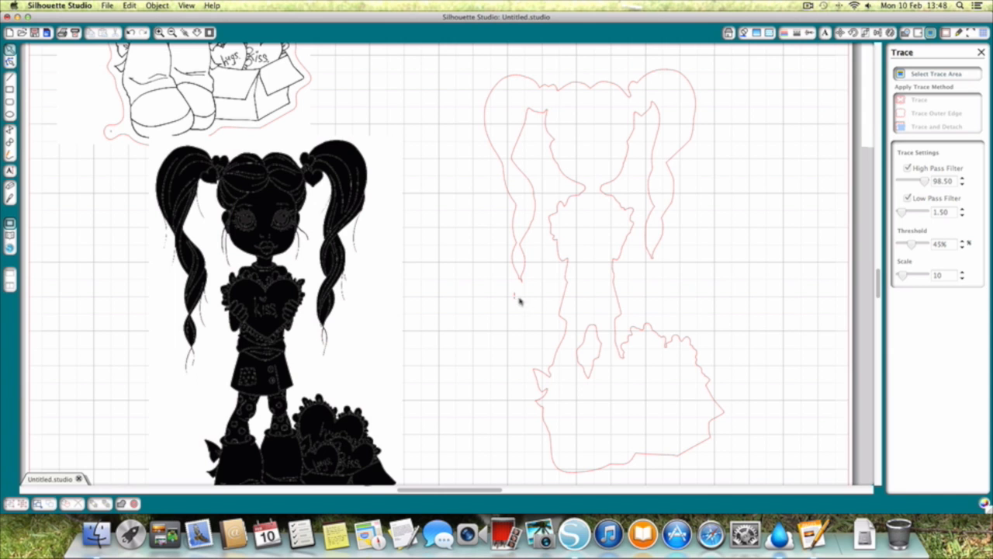
- Delete all points of the stray speck below the tip of the silhouette's left pigtail and leave point editing
double_click(513, 298)
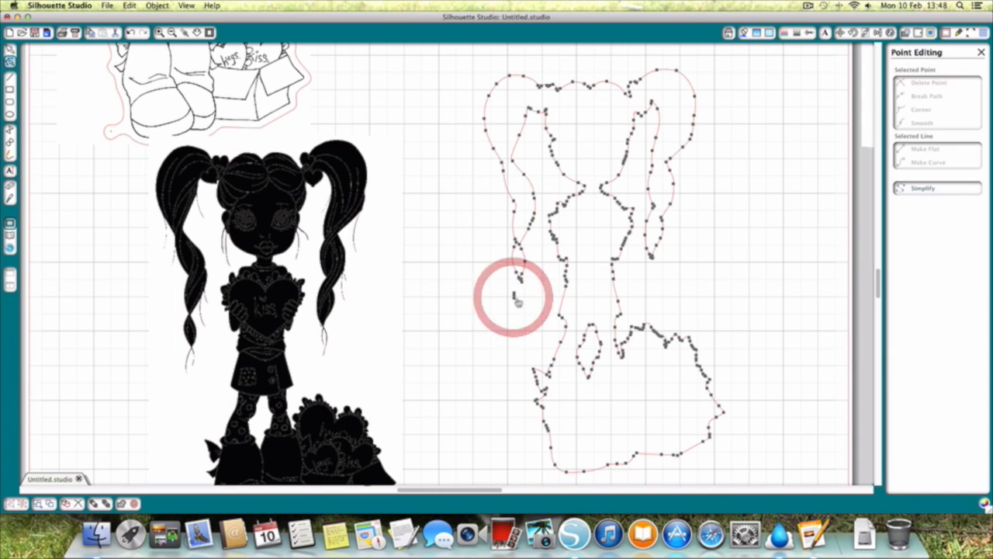
left_click(516, 298)
right_click(515, 296)
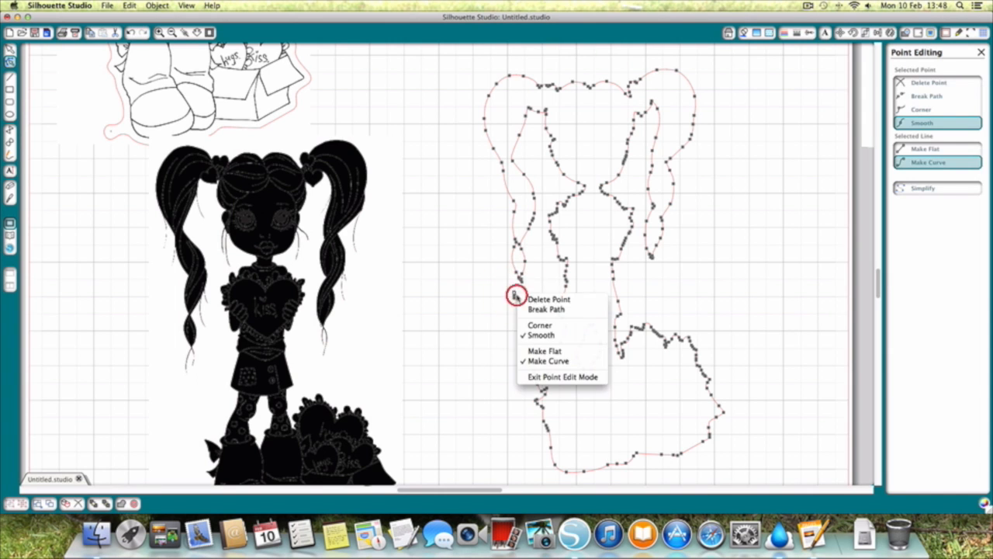
left_click(516, 298)
right_click(511, 297)
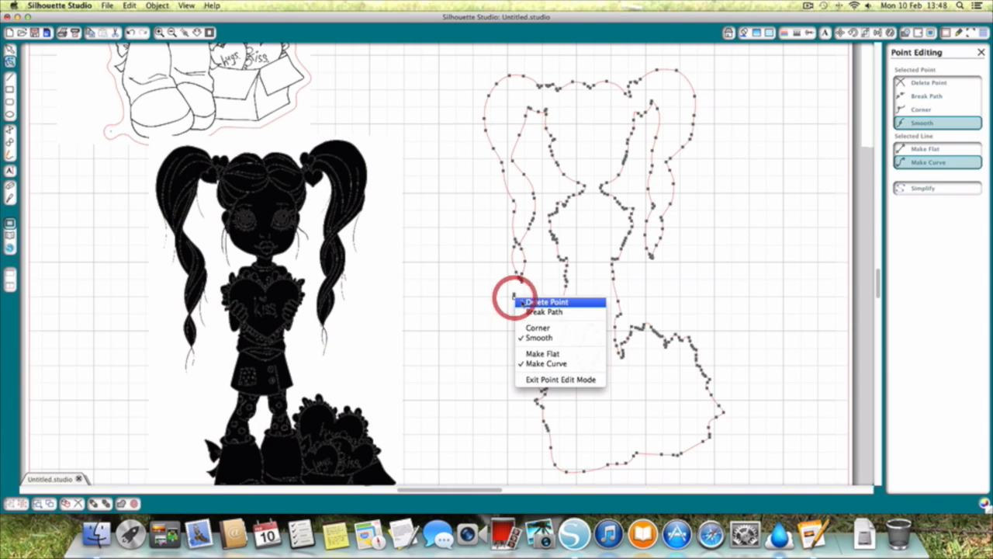
left_click(515, 299)
right_click(517, 299)
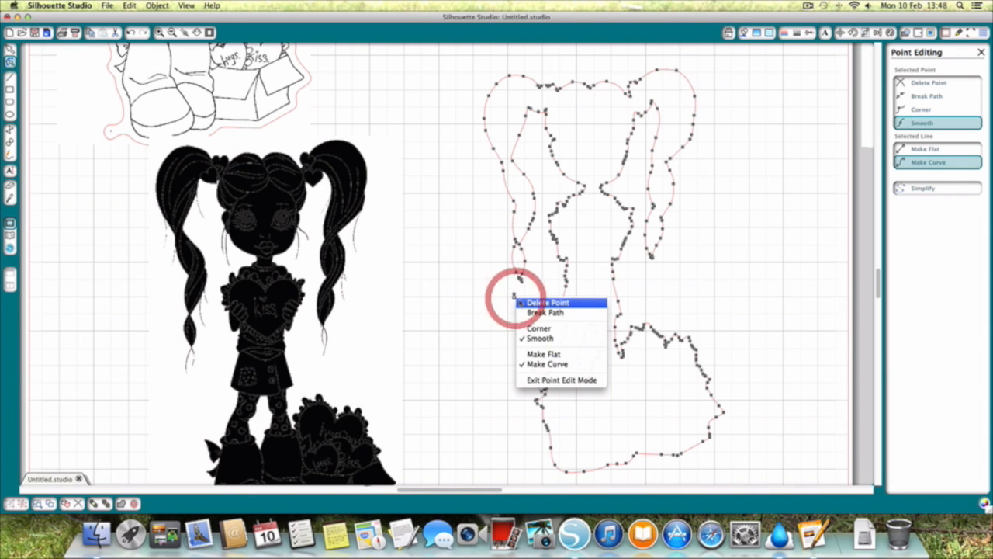
left_click(520, 300)
right_click(518, 297)
left_click(521, 300)
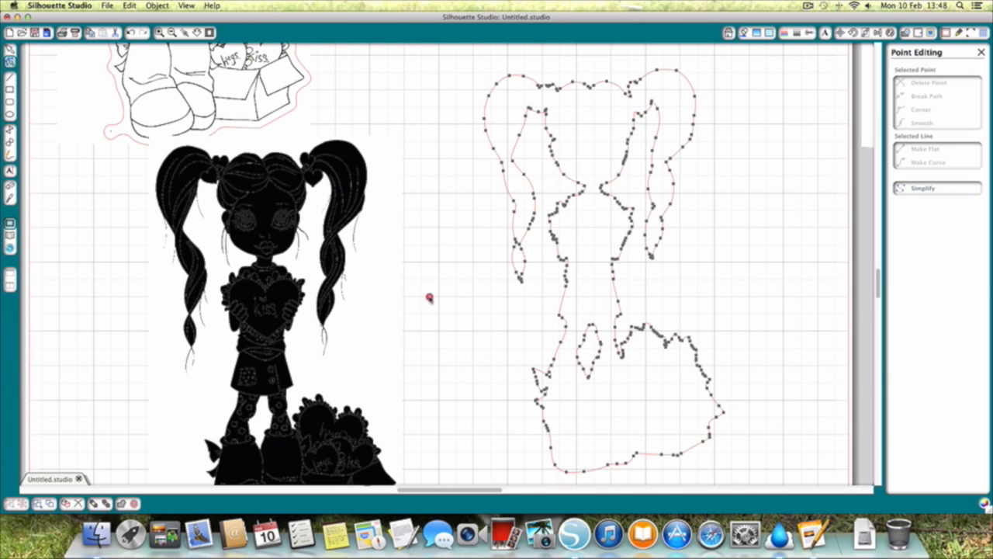
left_click(430, 300)
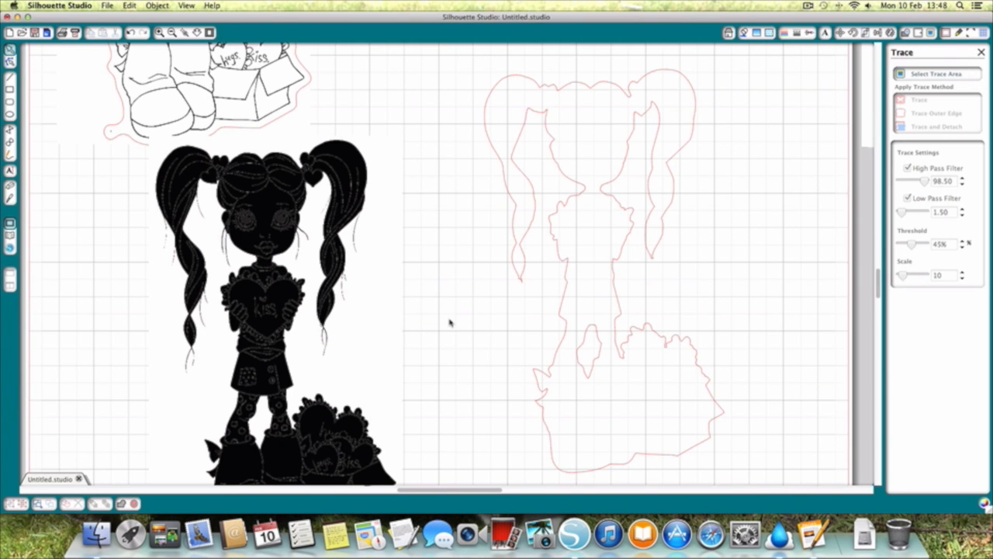
- Delete the black silhouette image and insert the hugsandkisses design from My Own Designs in the library
left_click(344, 275)
key("BackSpace")
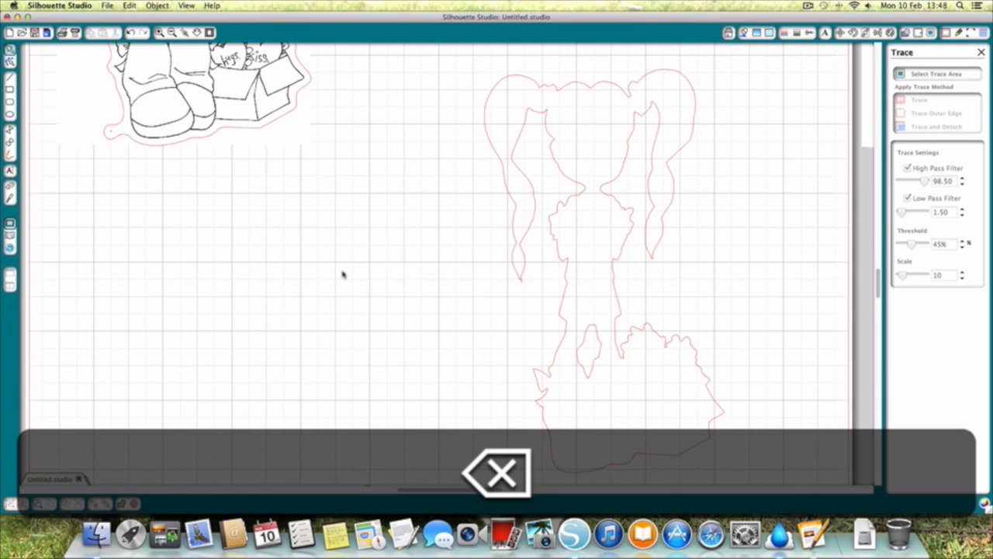
left_click(10, 235)
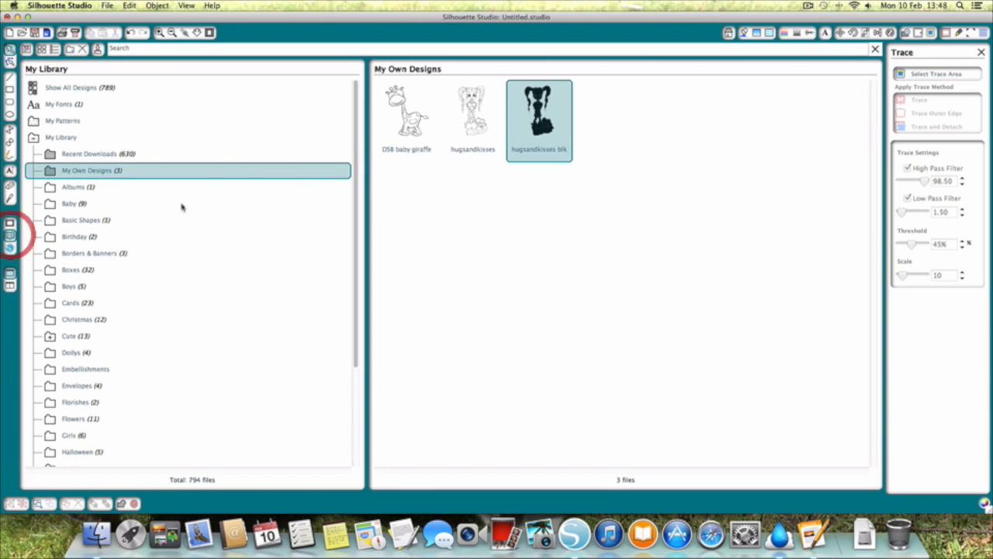
double_click(476, 129)
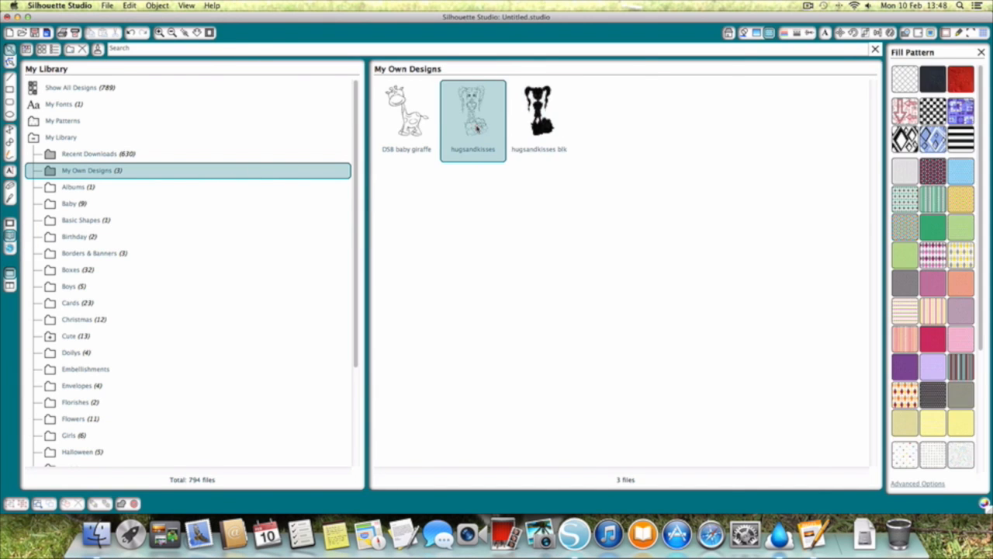
- Send the inserted line-art stamp to the back and align it with the traced cut lines
left_click_drag(426, 175, 569, 182)
right_click(570, 181)
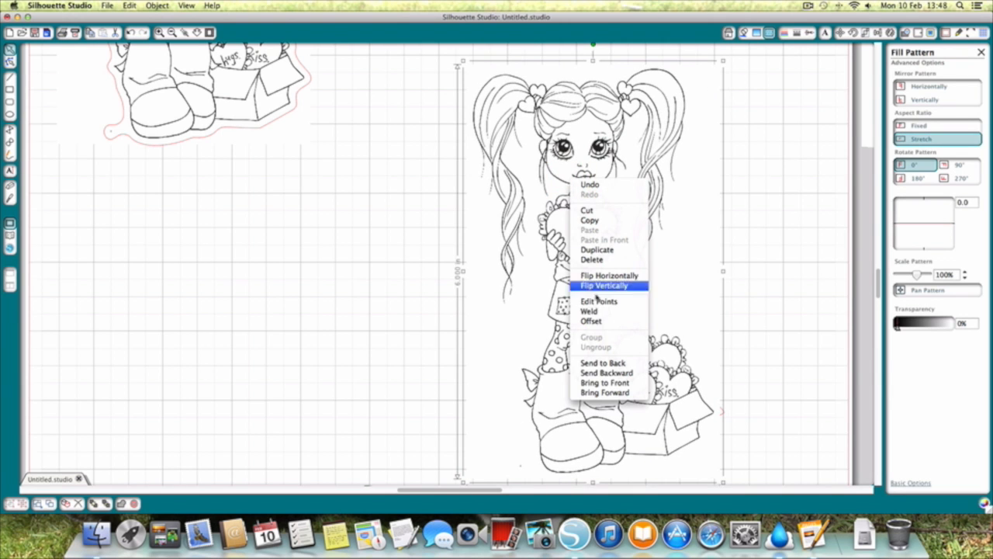
left_click(599, 363)
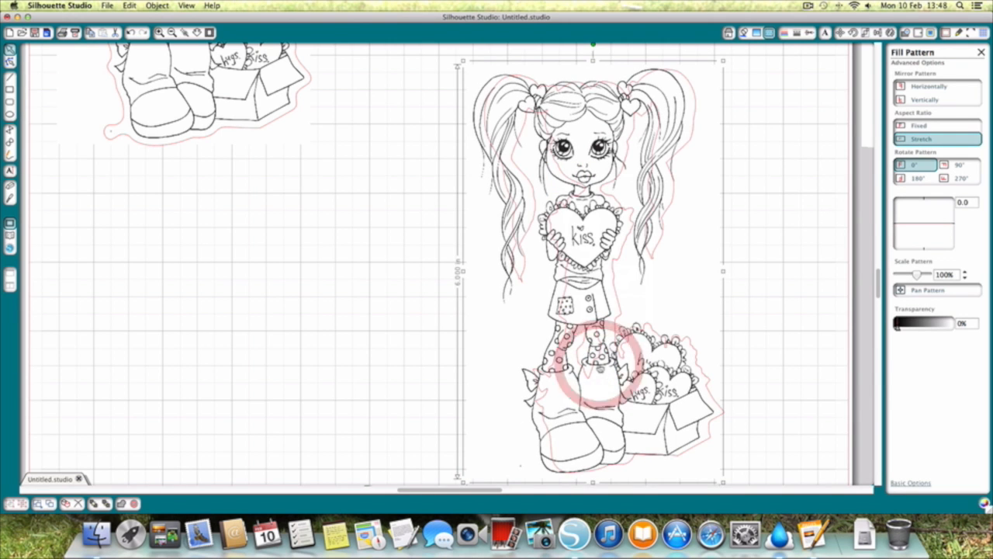
left_click_drag(587, 320, 596, 311)
left_click(402, 335)
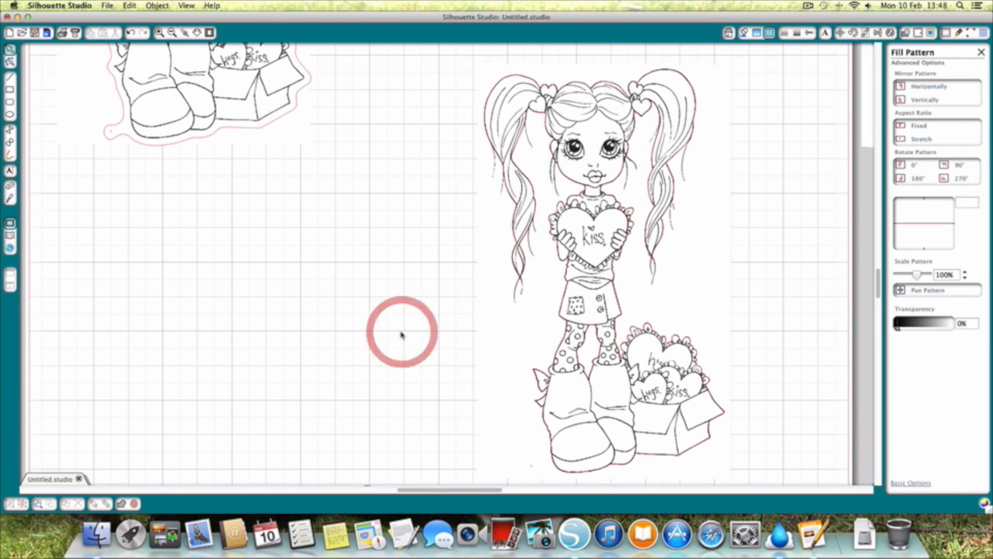
- Group the line-art stamp with its cut lines and move the group toward the middle of the page
left_click_drag(461, 55, 695, 485)
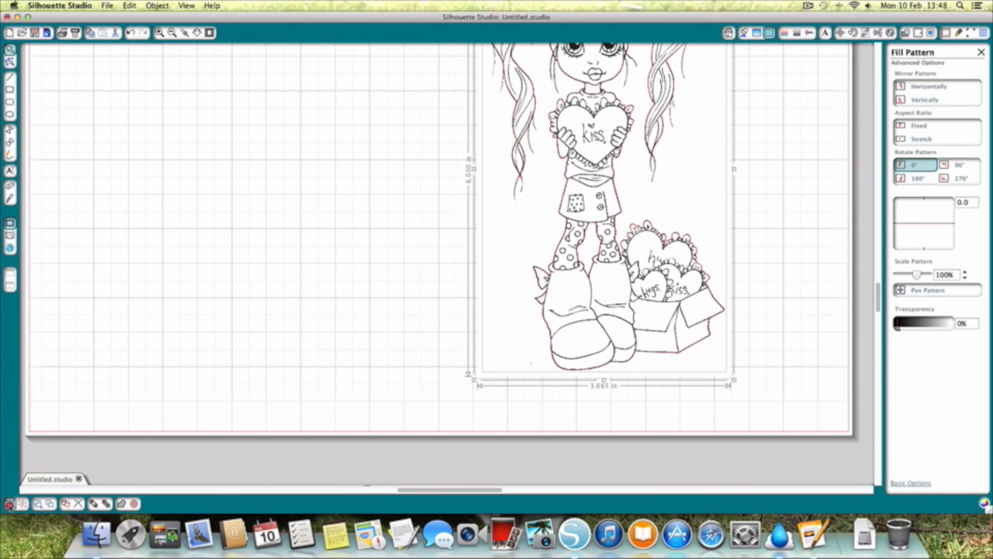
left_click(247, 280)
left_click_drag(592, 215, 423, 231)
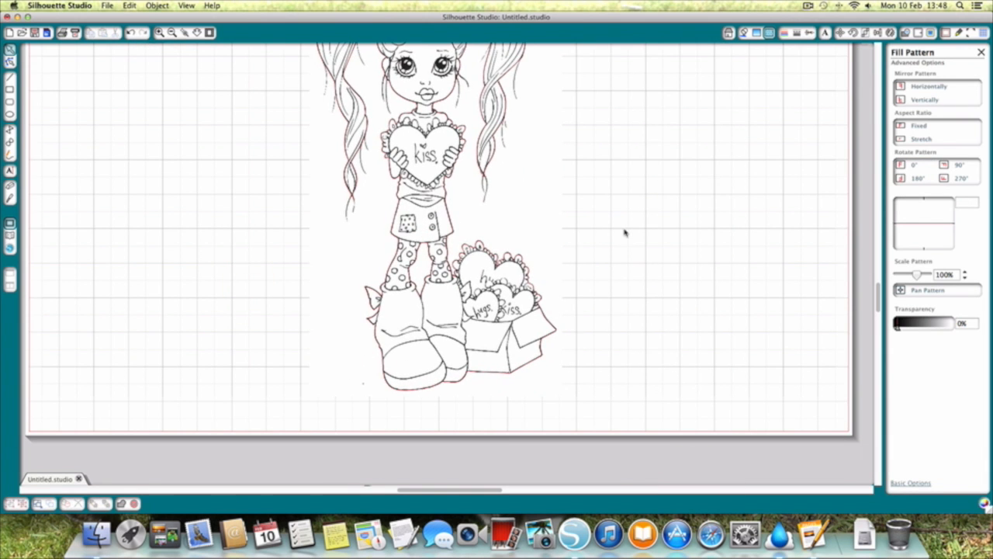
- Bring the off-page stamp onto the page's upper right and space out the three stamps
left_click(171, 32)
left_click(171, 31)
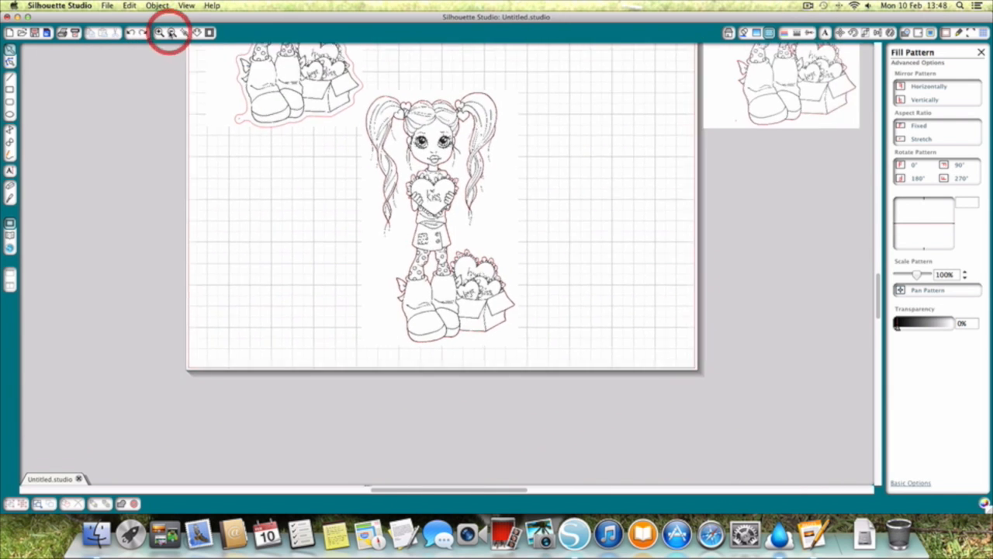
scroll(508, 246, "up", 3)
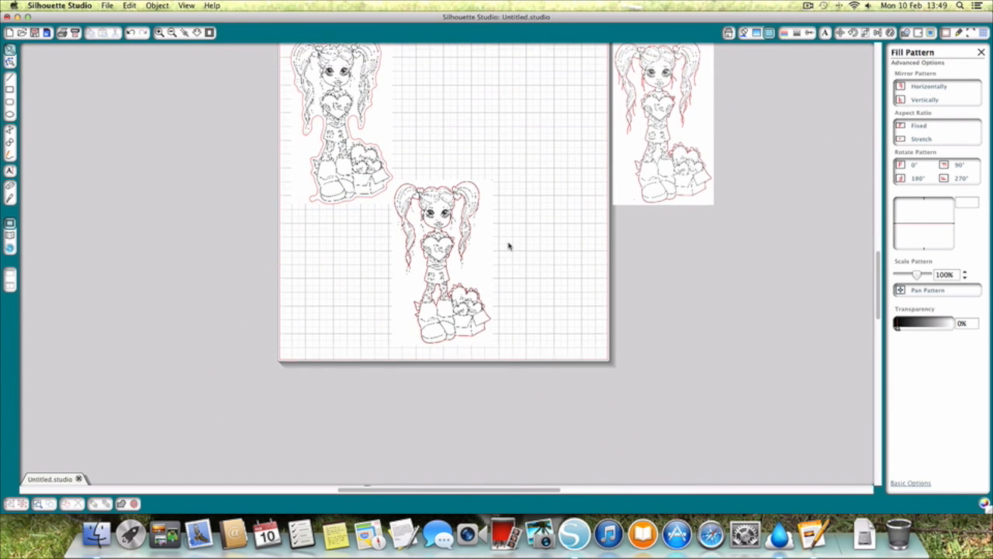
left_click(456, 265)
left_click_drag(456, 264, 467, 270)
left_click_drag(661, 140, 554, 133)
left_click_drag(469, 277, 452, 277)
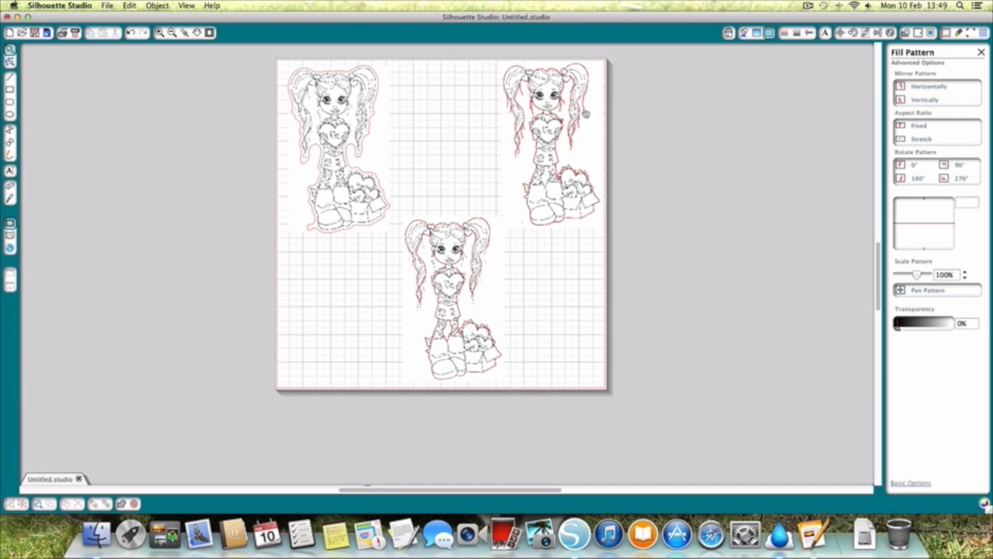
left_click(520, 126)
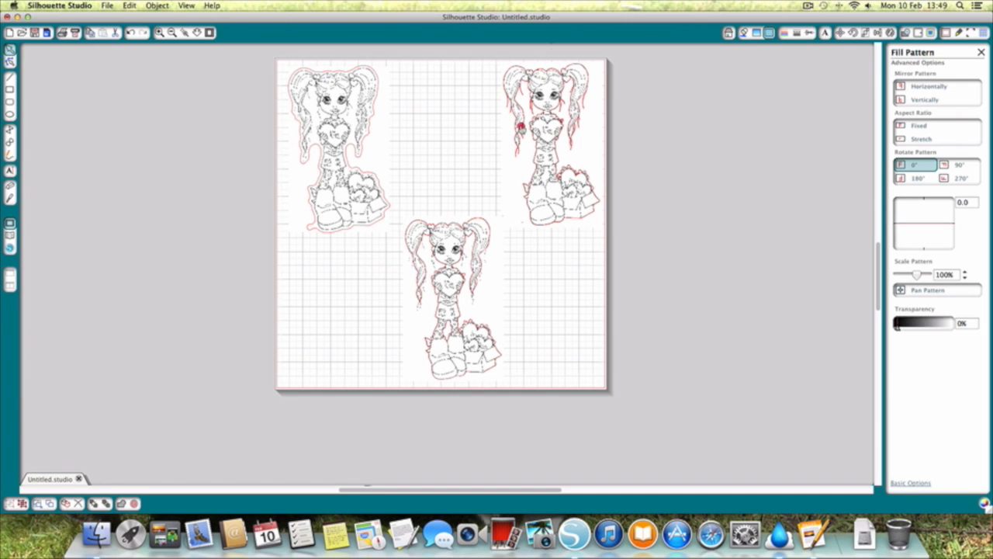
left_click(459, 134)
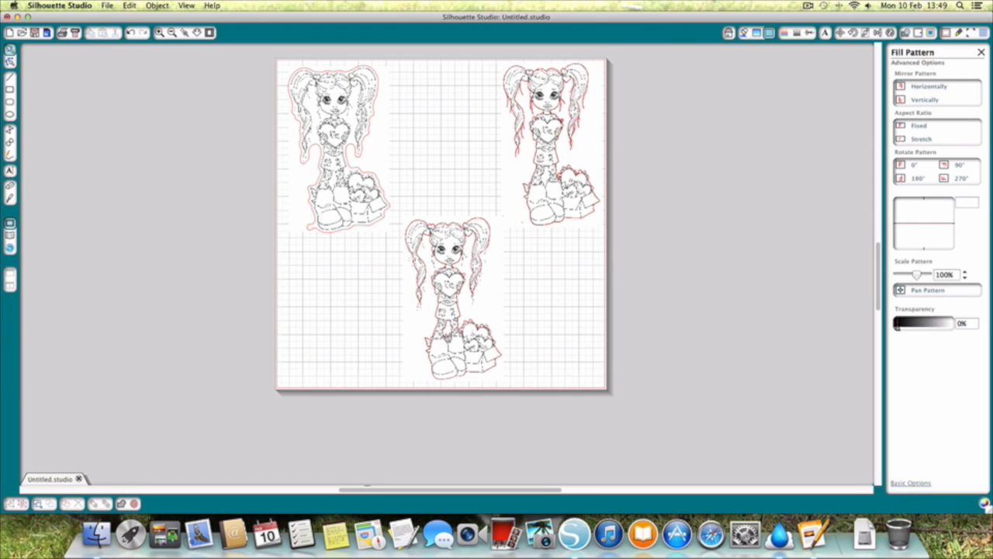
left_click(336, 144)
left_click_drag(335, 144, 356, 142)
left_click_drag(545, 153, 519, 153)
- Scale down all three stamps, the lower one to about 2.7 by 4.5 in, and move the upper two toward the page's upper left
left_click(520, 92)
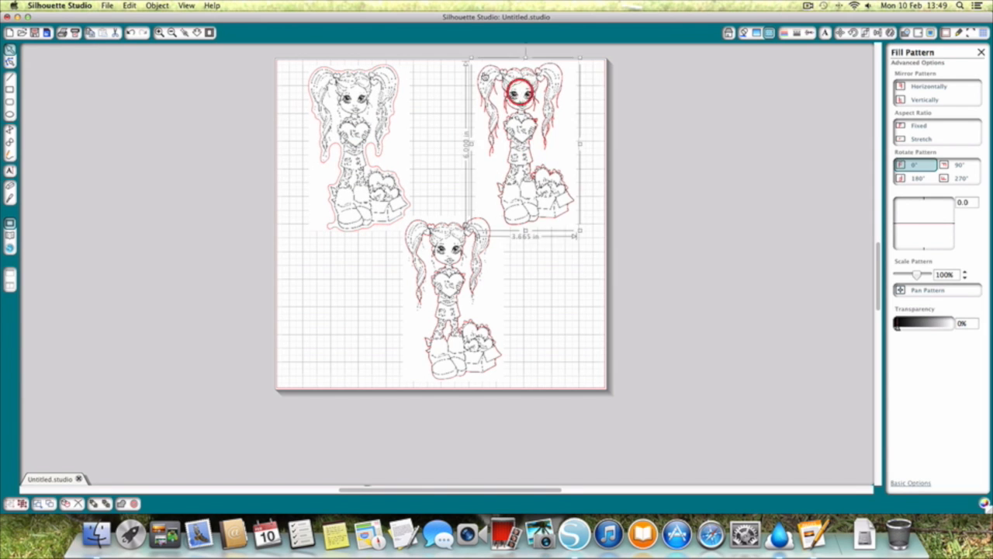
left_click_drag(471, 59, 490, 119)
left_click(318, 99)
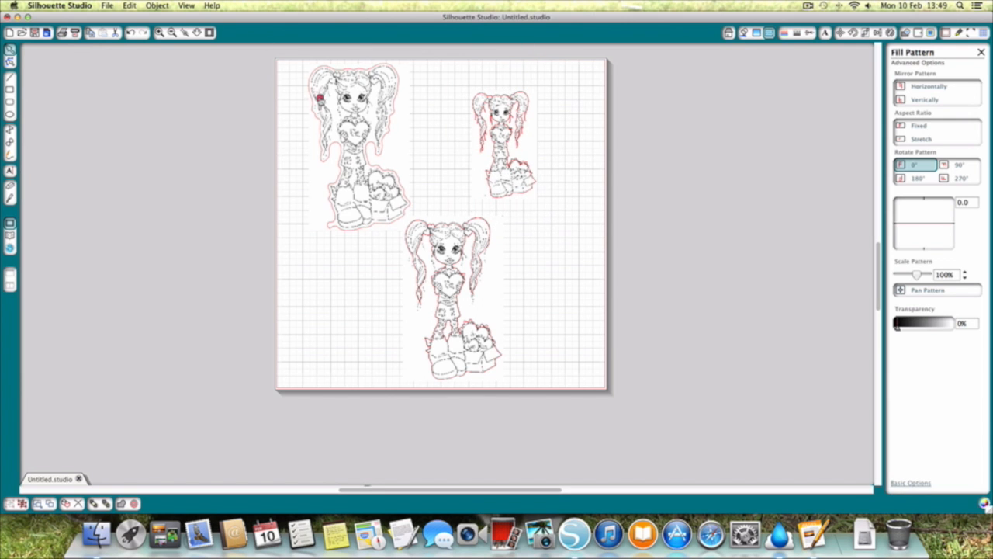
left_click_drag(306, 62, 348, 109)
left_click_drag(368, 156, 386, 133)
left_click(433, 241)
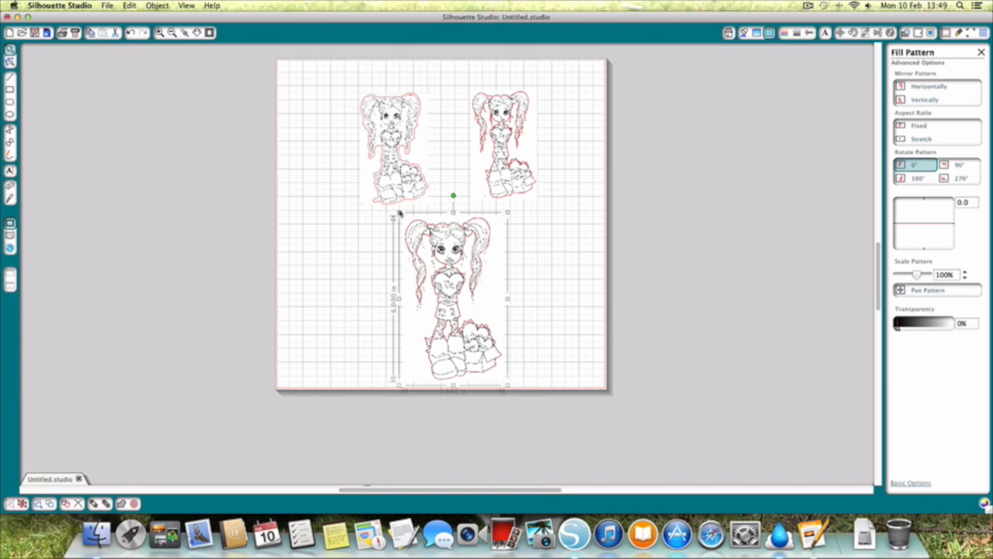
left_click_drag(400, 215, 453, 243)
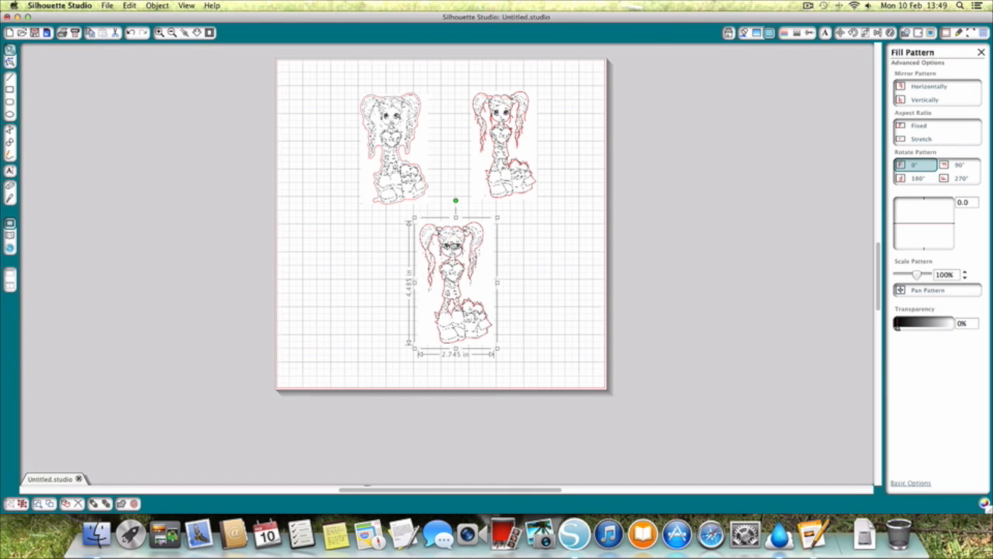
left_click_drag(396, 170, 327, 146)
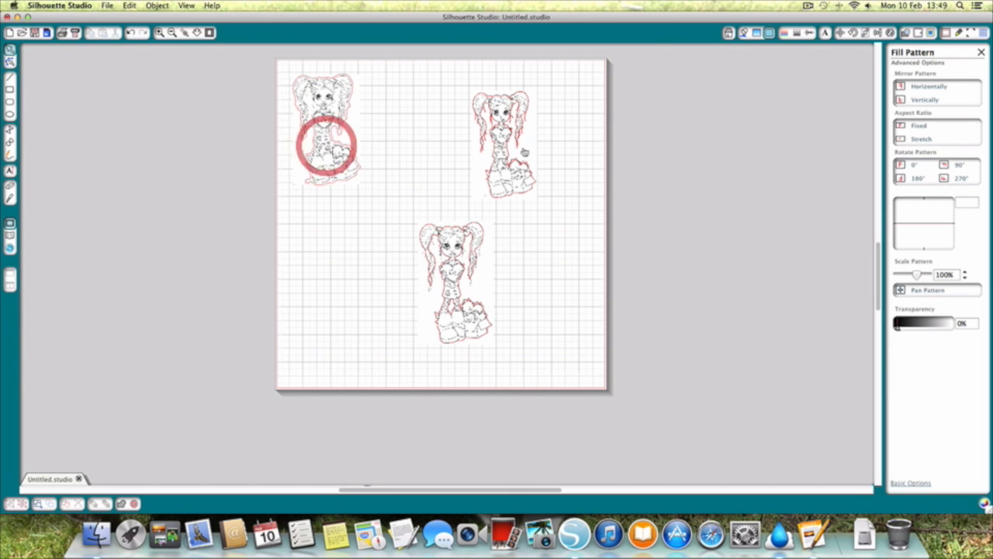
left_click_drag(518, 154, 431, 142)
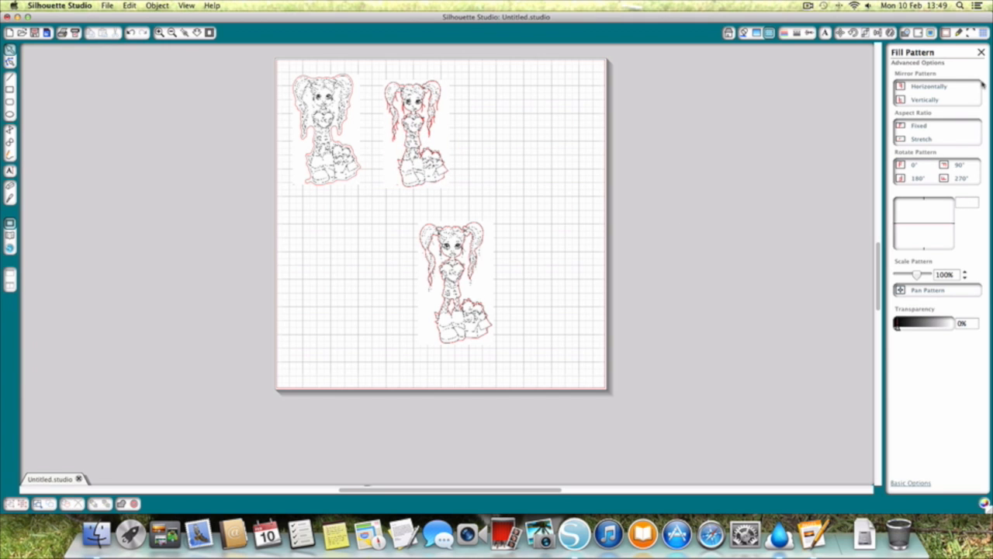
- Set the page size to A4 and rearrange the three stamps within the portrait page
left_click(733, 38)
left_click(945, 31)
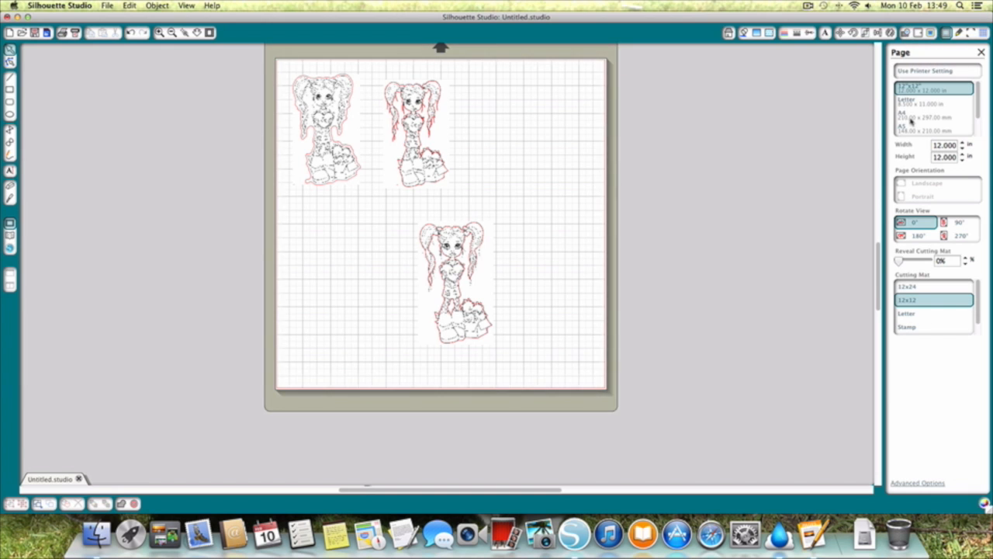
left_click(912, 117)
left_click_drag(505, 299, 440, 325)
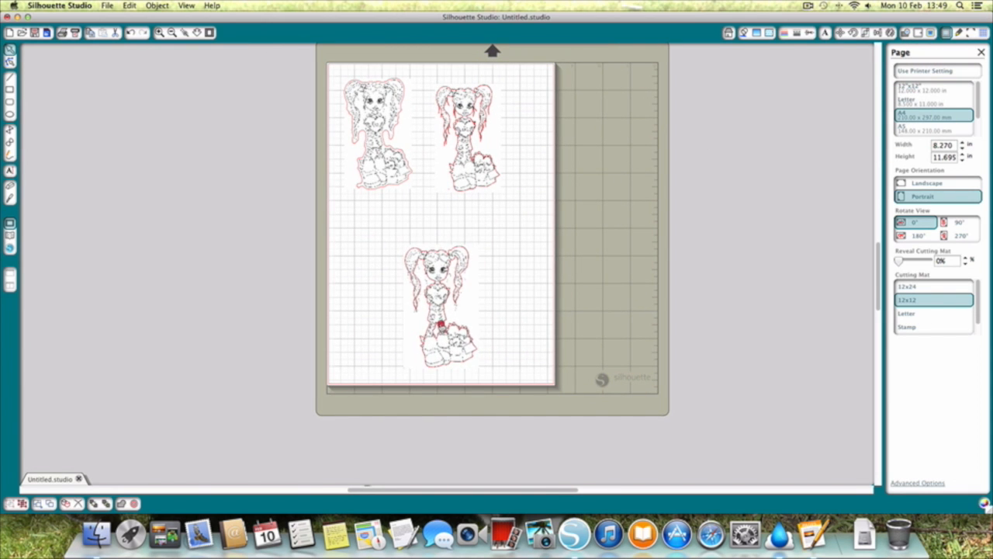
left_click_drag(404, 171, 416, 214)
left_click_drag(466, 176, 479, 205)
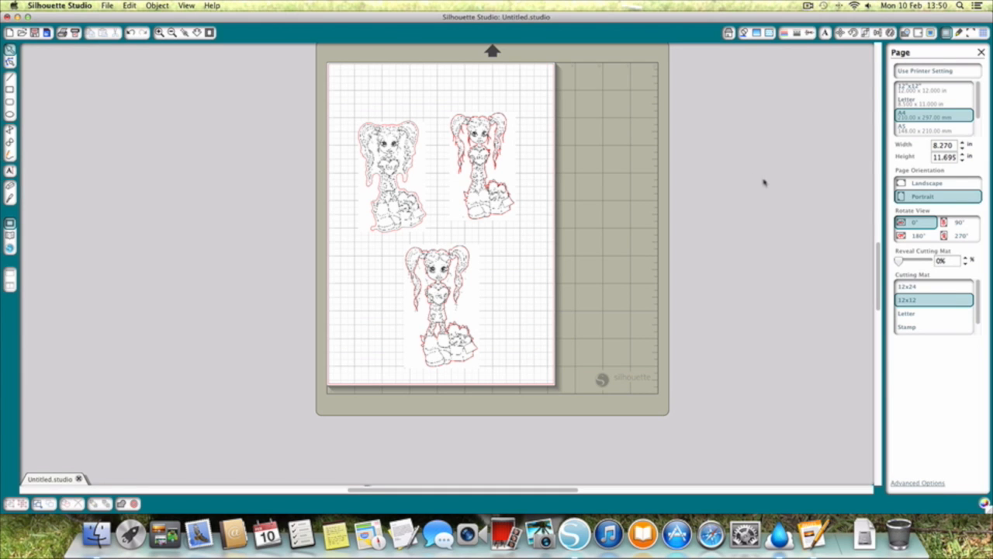
- Turn on registration marks for the page
left_click(729, 35)
left_click(729, 35)
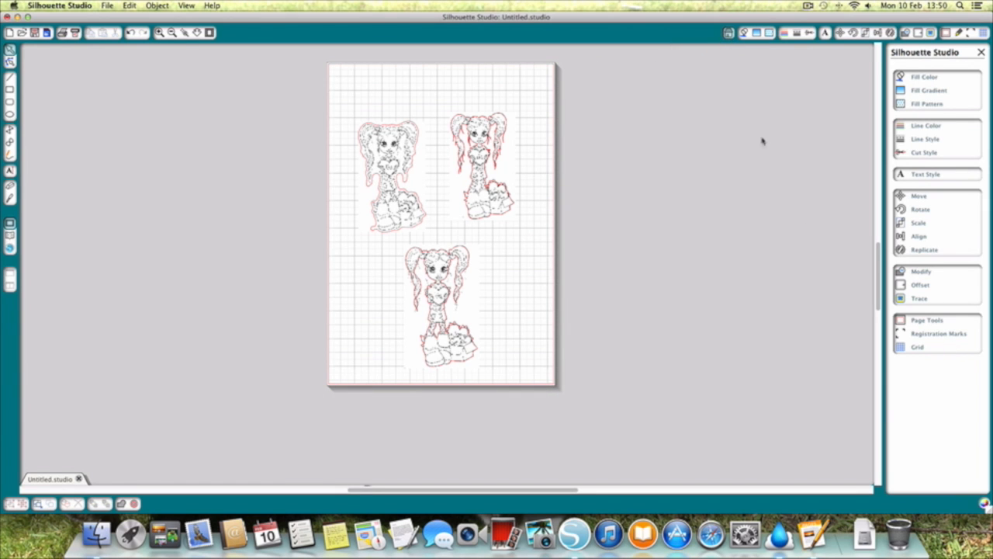
left_click(938, 334)
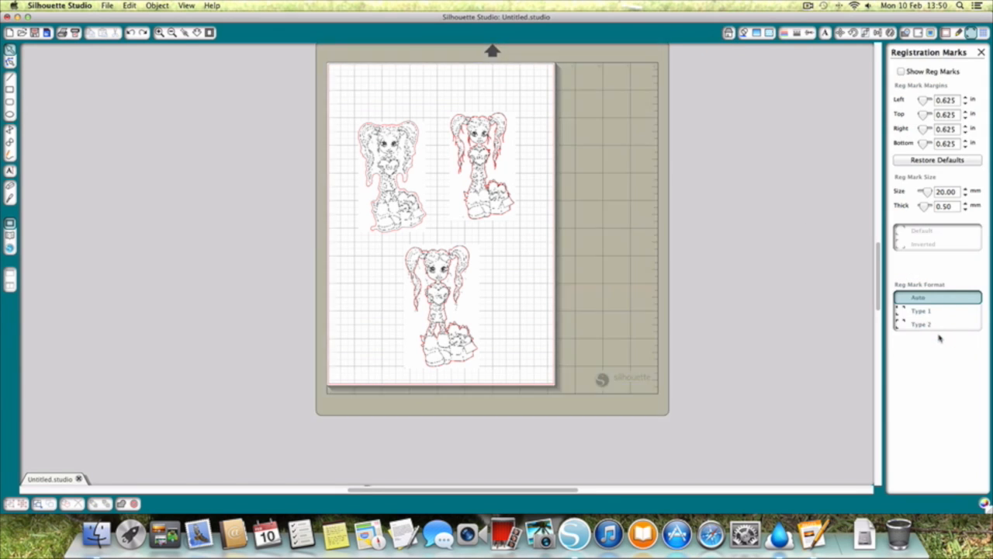
left_click(901, 71)
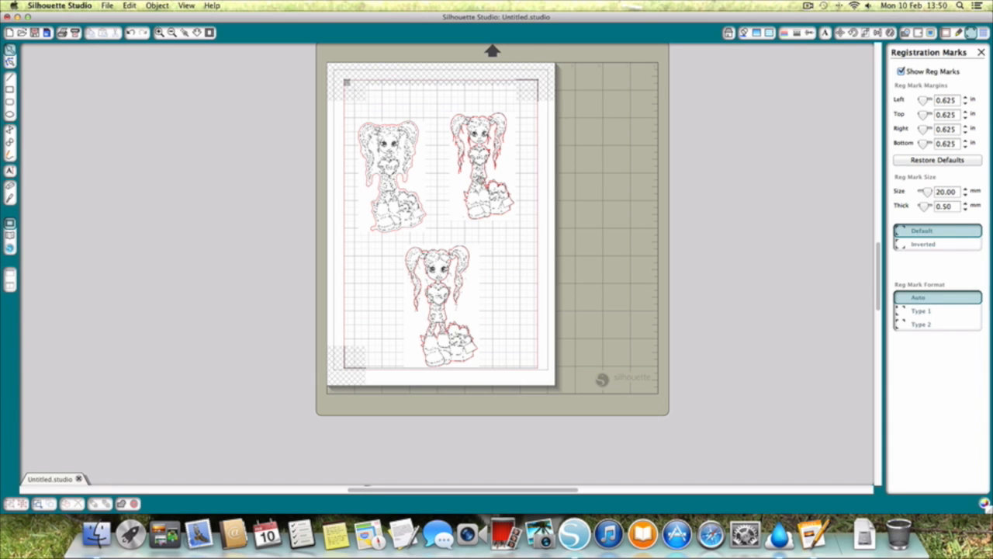
- Reposition the three stamps so they sit inside the registration marks' cut border
left_click_drag(399, 172, 393, 155)
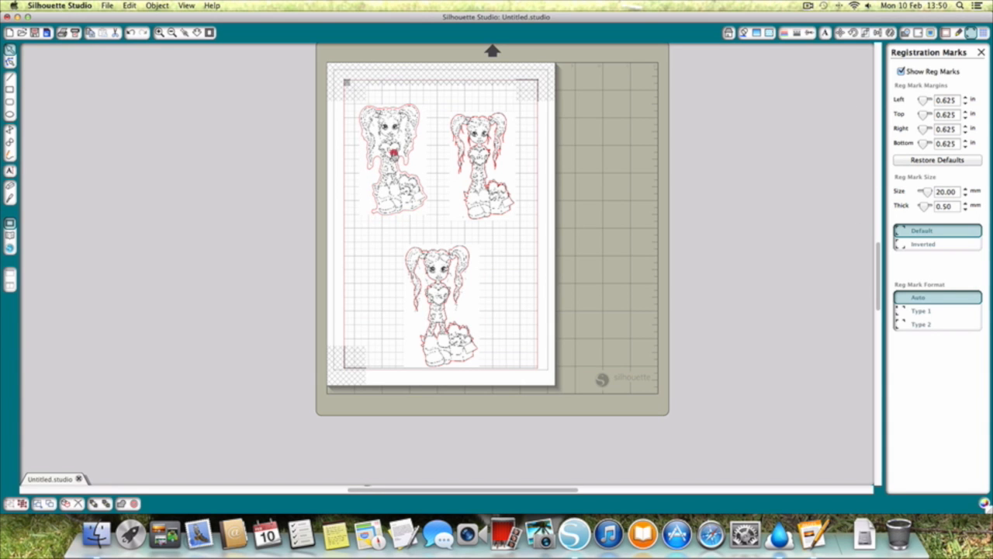
left_click_drag(478, 162, 480, 156)
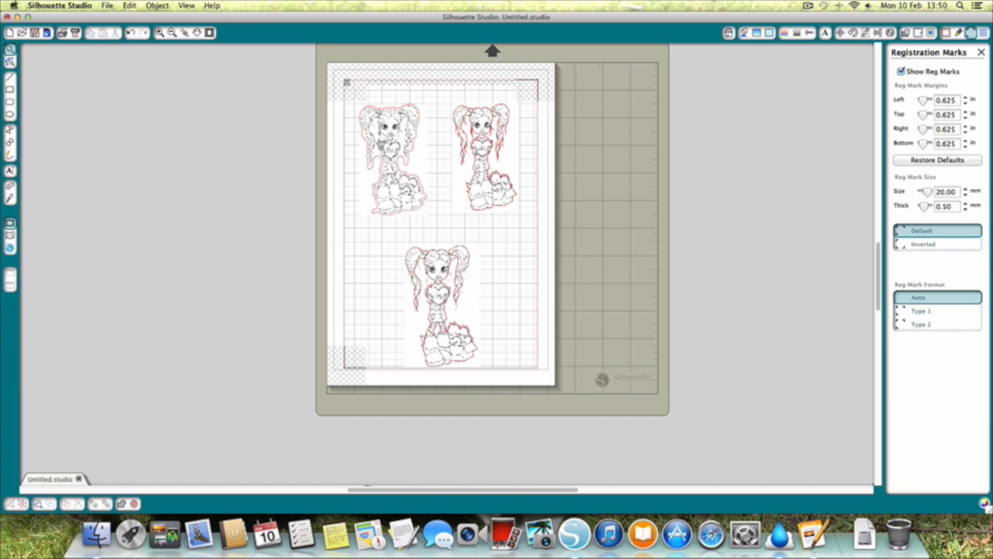
left_click_drag(436, 348, 437, 331)
left_click_drag(490, 197, 489, 203)
left_click_drag(407, 193, 413, 199)
left_click_drag(437, 292, 441, 291)
left_click(646, 289)
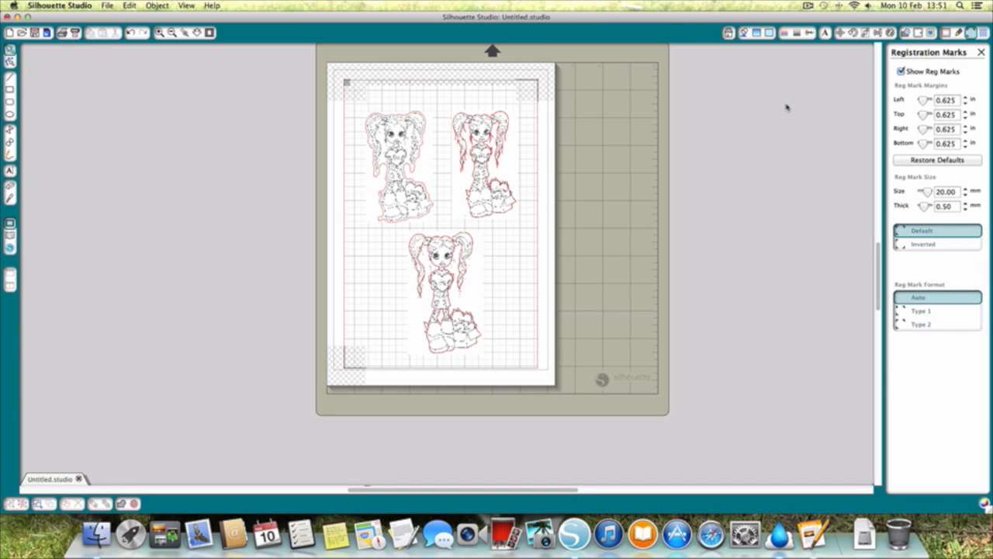
scroll(786, 107, "right", 1)
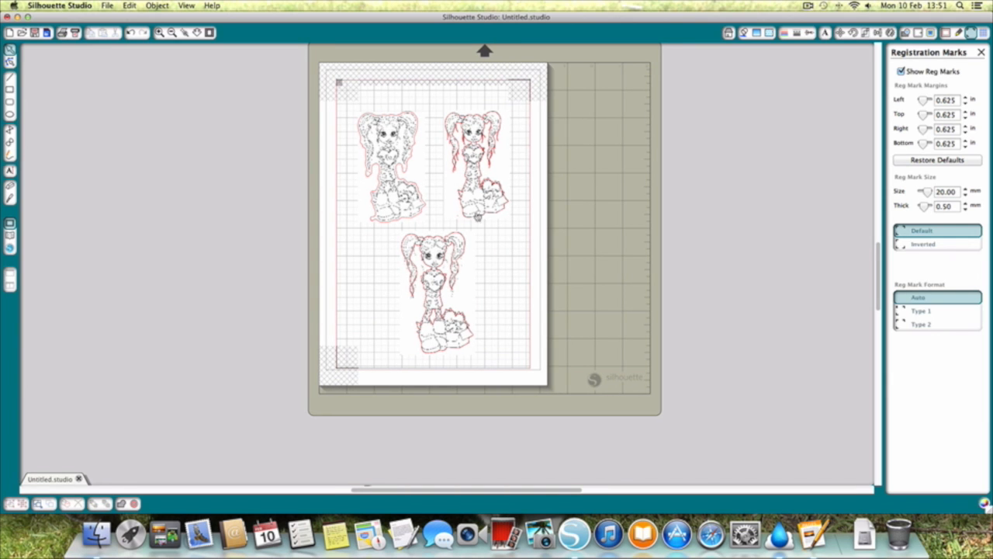